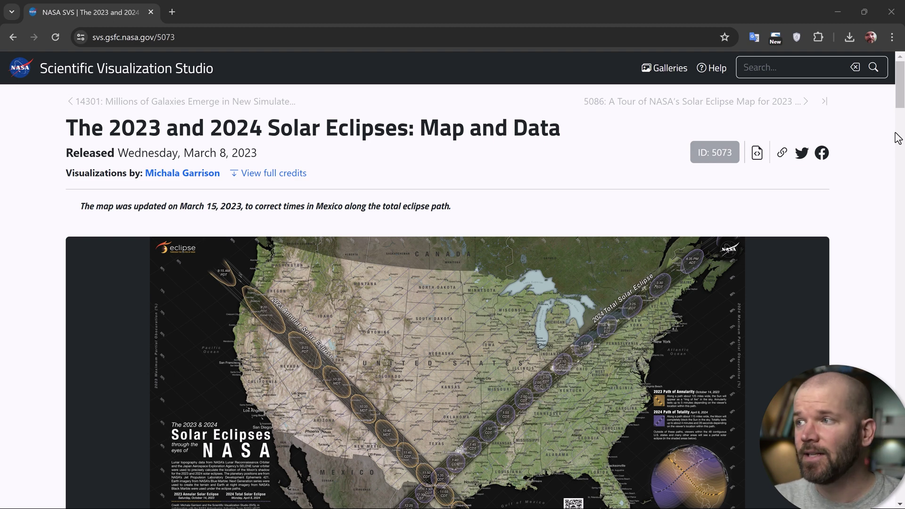
# - Scroll the NASA eclipse page down to the Download Eclipse Data section with the 2024 KML files
pyautogui.moveTo(900, 99); pyautogui.dragTo(900, 170)
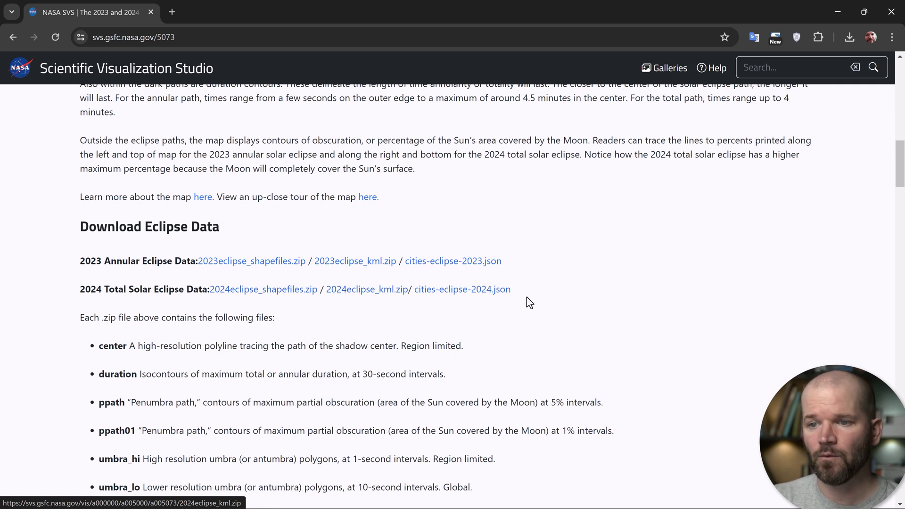
# - Scroll through the eclipse data file descriptions on the NASA page
pyautogui.scroll(-1, 597, 303)
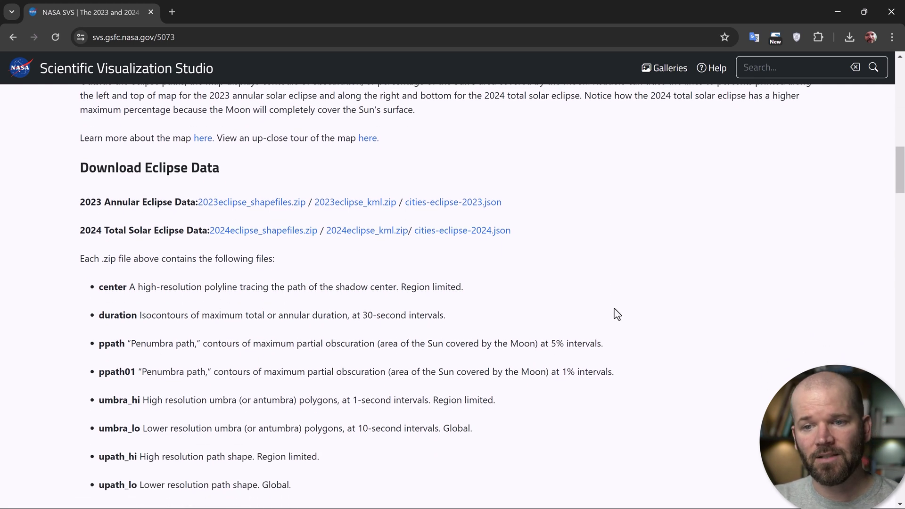
pyautogui.scroll(-1, 616, 317)
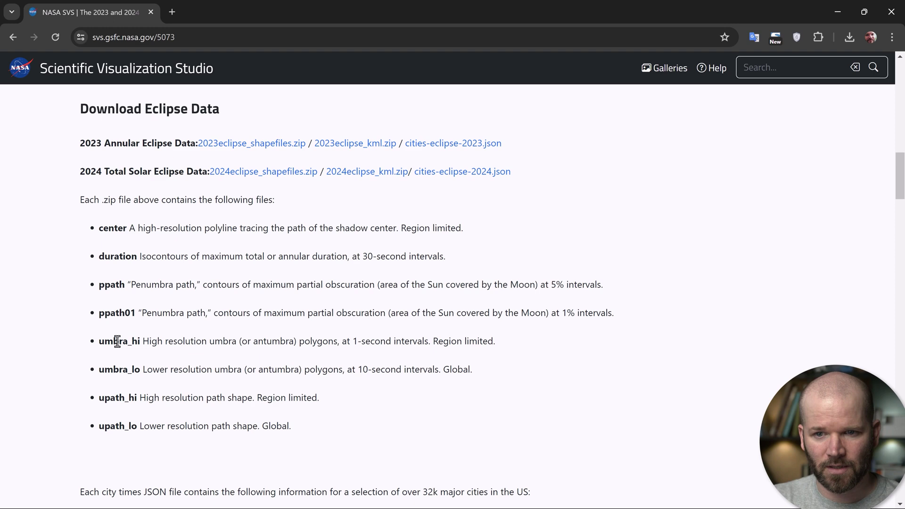
pyautogui.scroll(20, 642, 371)
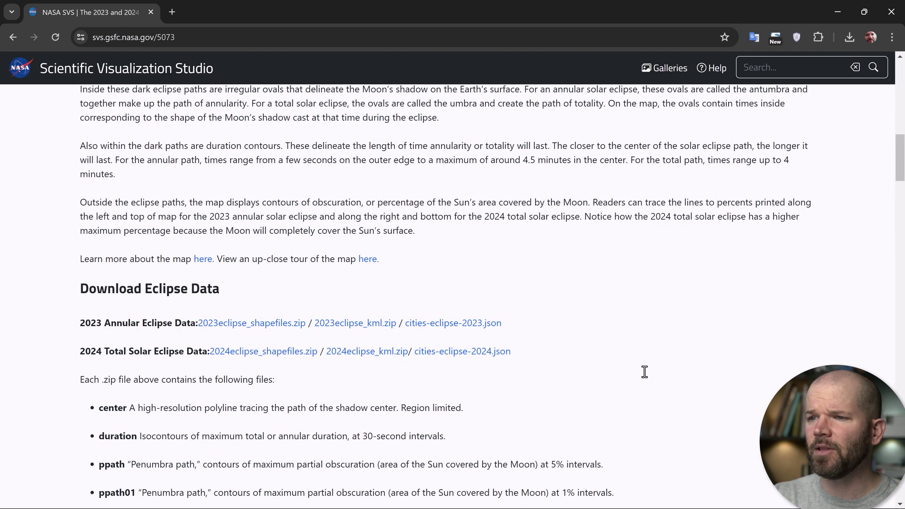
pyautogui.scroll(-5, 632, 395)
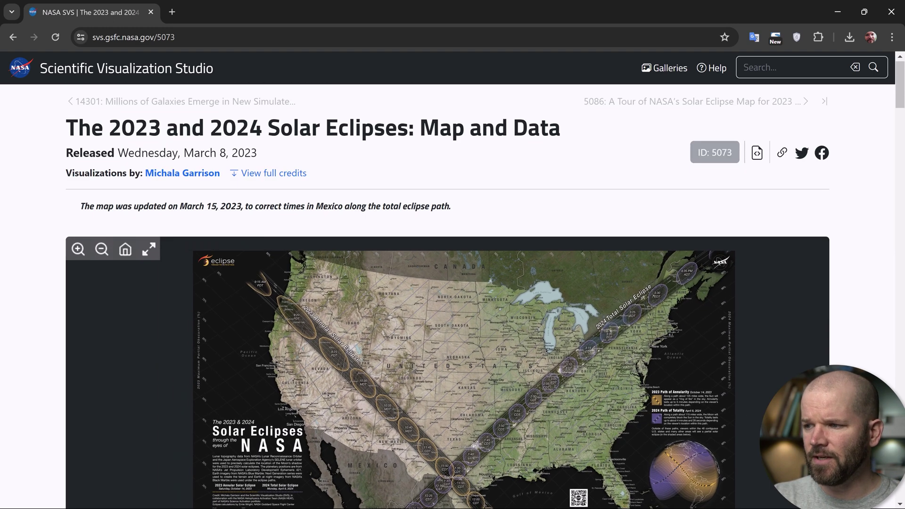
pyautogui.scroll(-1, 699, 413)
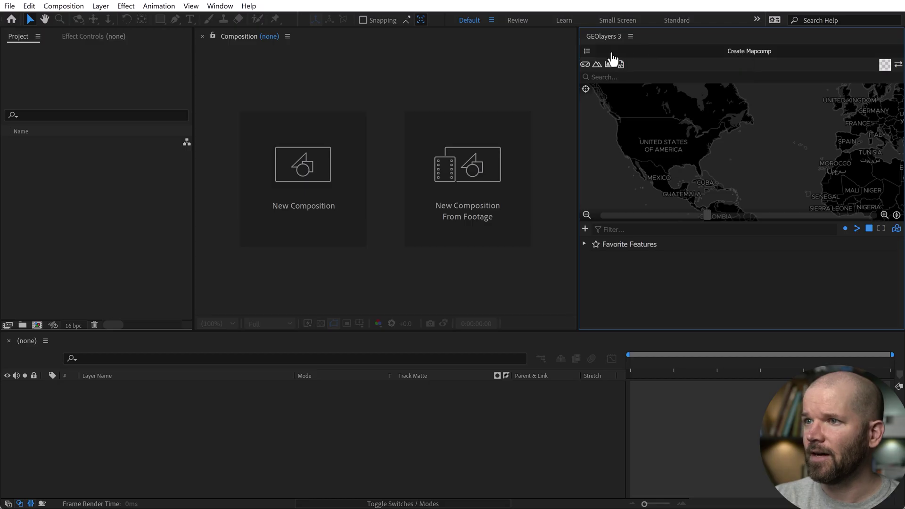
# - Create a GEOlayers World Mapcomp using the satellite imagery style
pyautogui.click(734, 50)
pyautogui.click(655, 298)
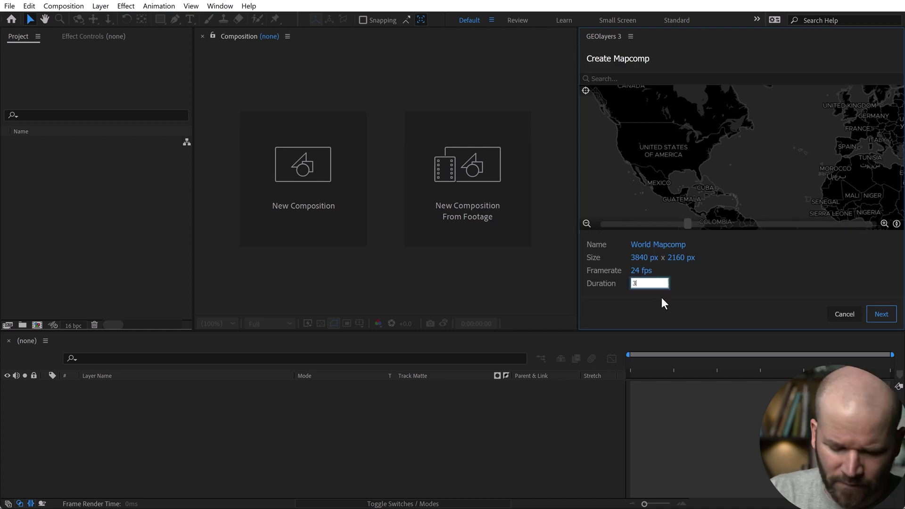
pyautogui.press('Return')
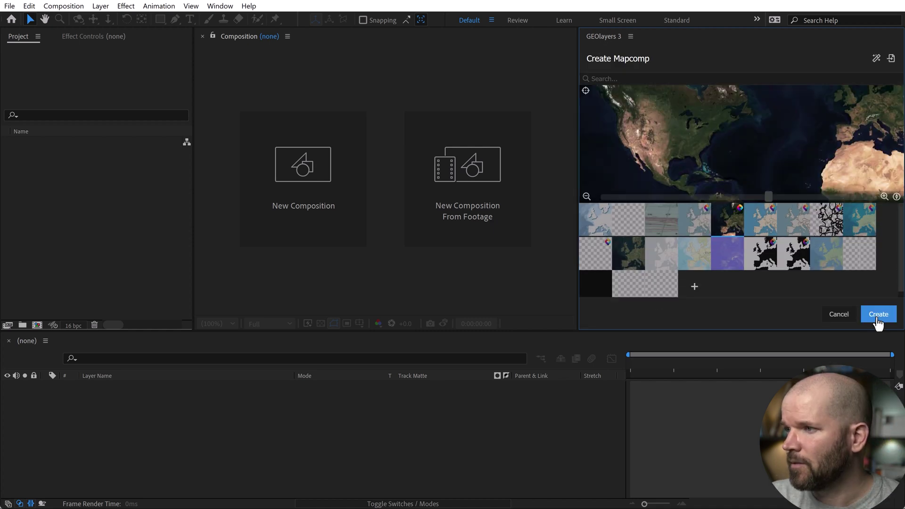
pyautogui.click(875, 315)
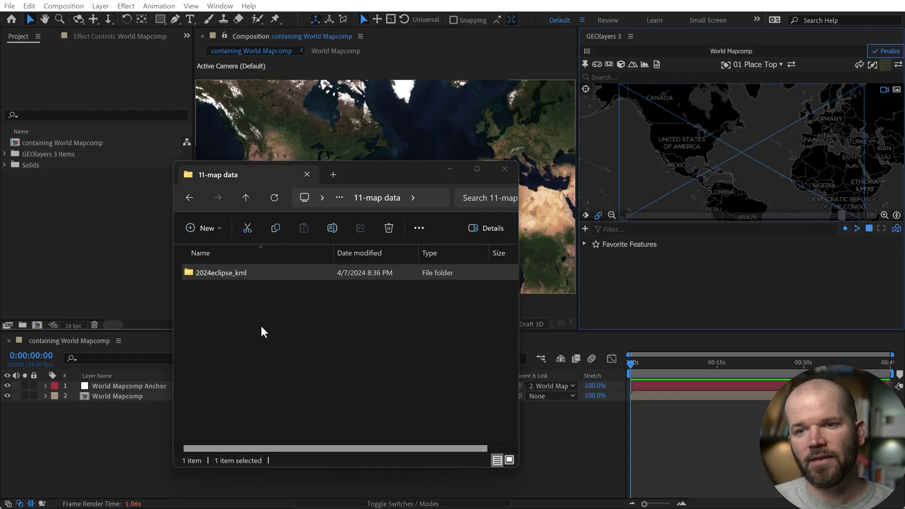
# - Import center.kml from the 2024eclipse_kml folder into the map as Features
pyautogui.doubleClick(218, 273)
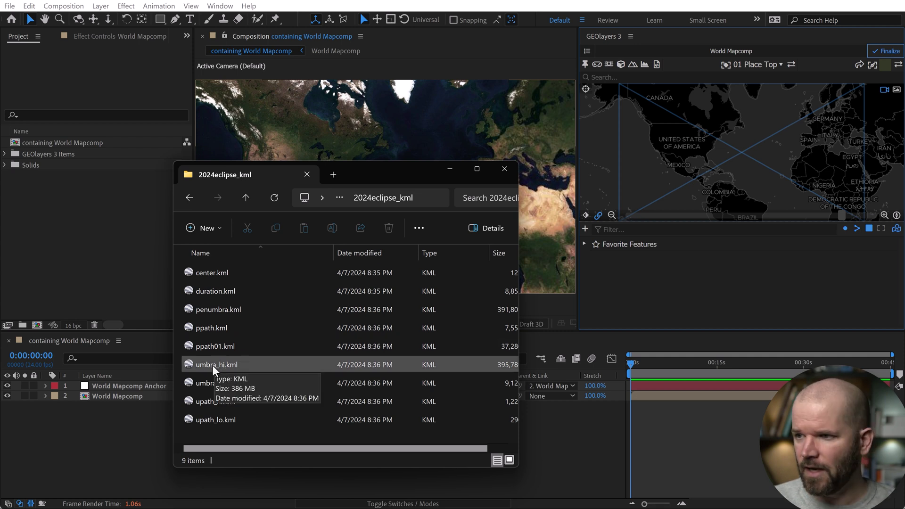
pyautogui.moveTo(388, 181); pyautogui.dragTo(332, 132)
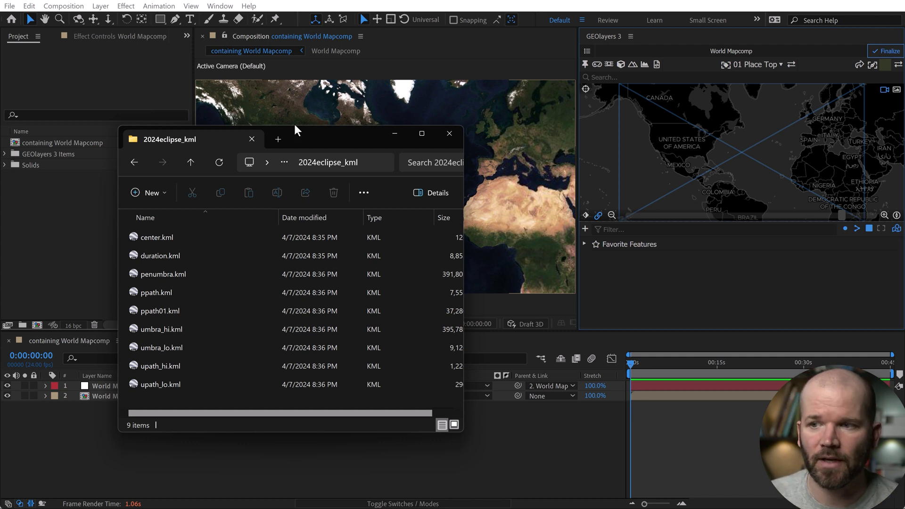
pyautogui.moveTo(146, 236); pyautogui.dragTo(614, 281)
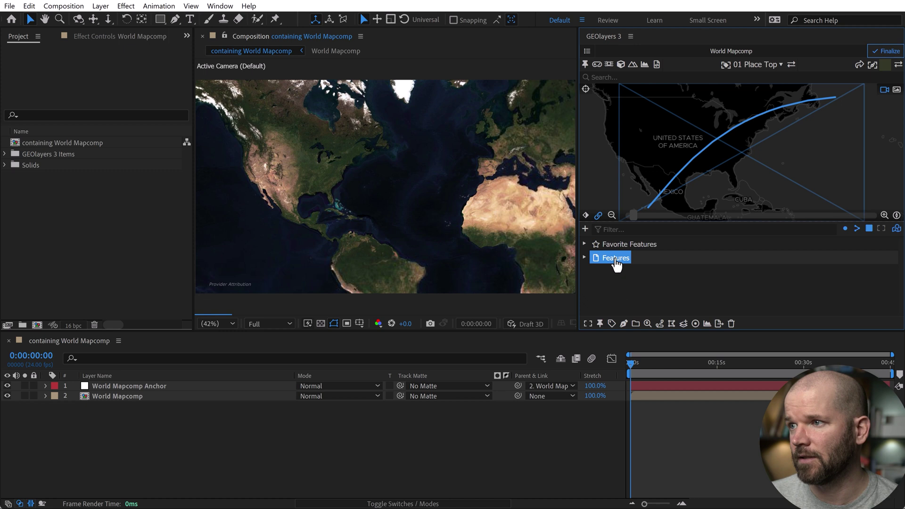
# - Select the Center Line feature and add a new style named 'center Line'
pyautogui.click(584, 257)
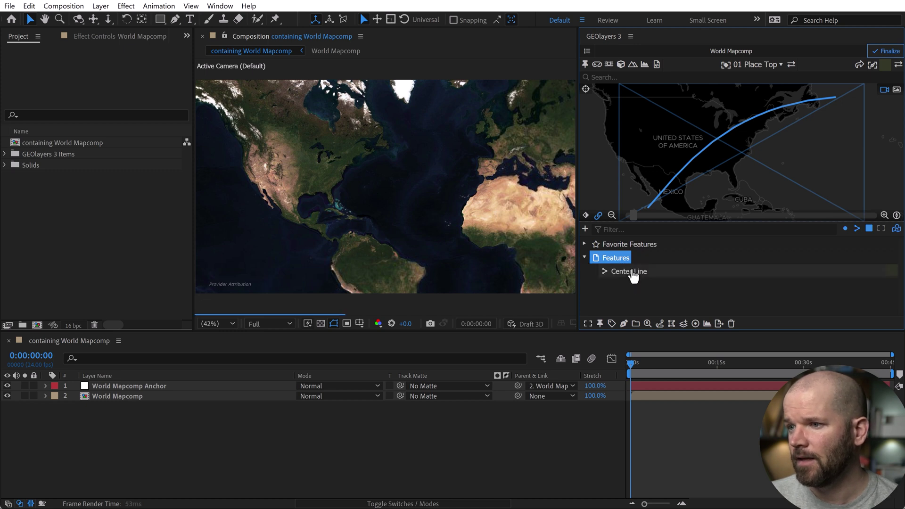
pyautogui.click(632, 273)
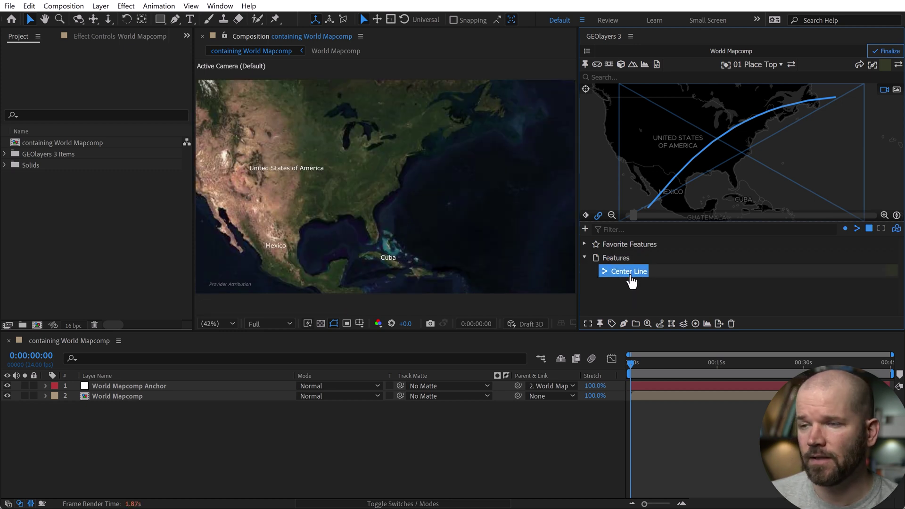
pyautogui.click(886, 65)
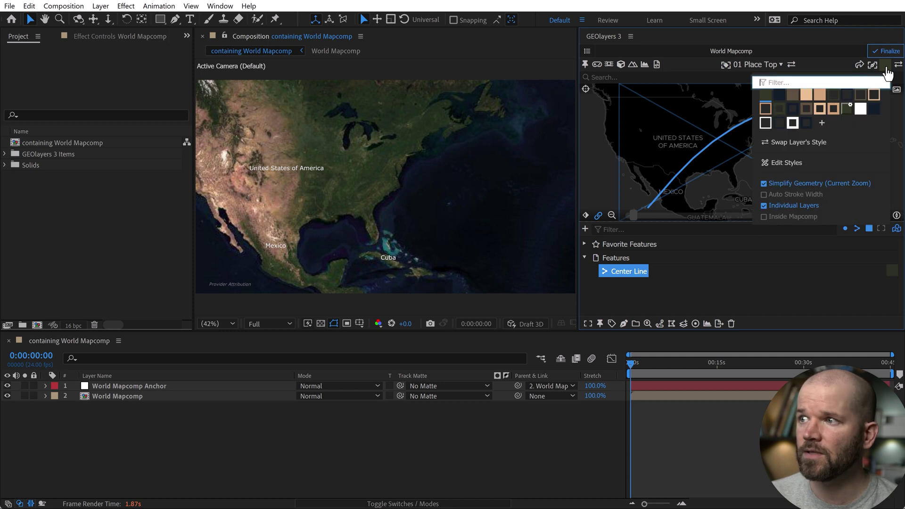
pyautogui.click(822, 125)
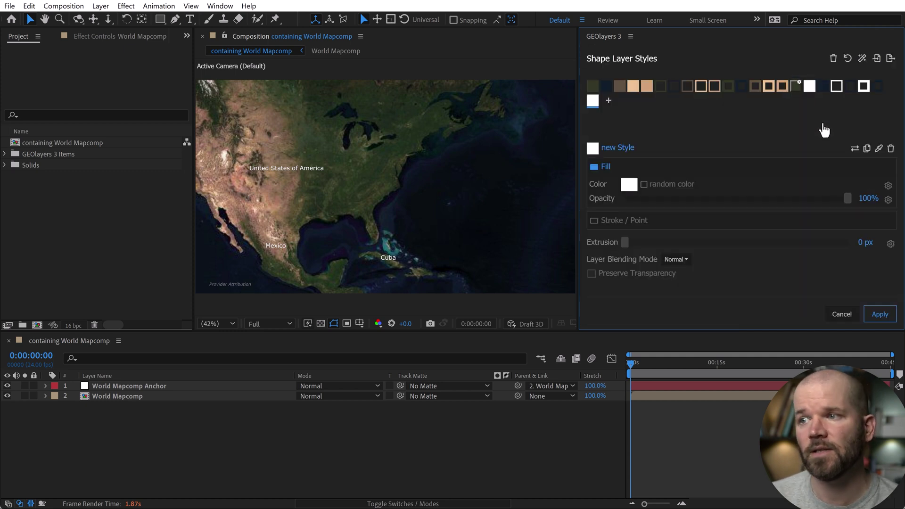
pyautogui.click(617, 145)
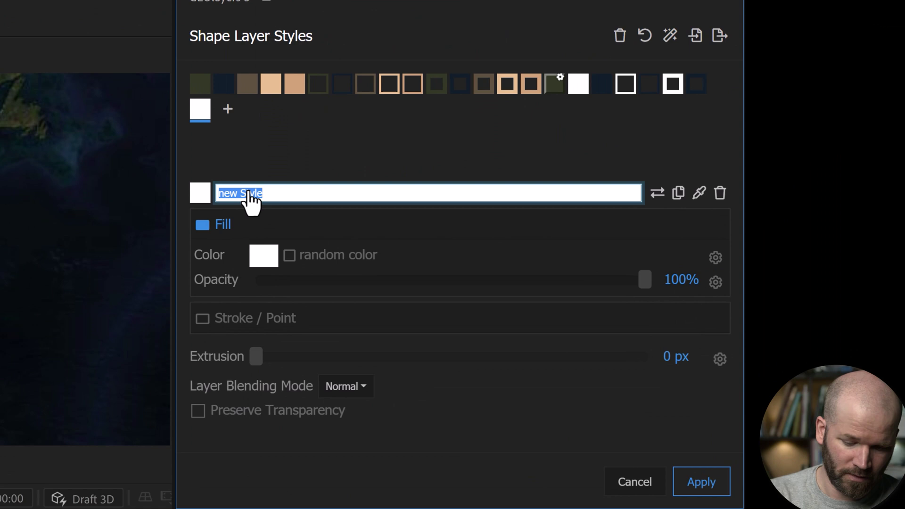
pyautogui.write('center Lin')
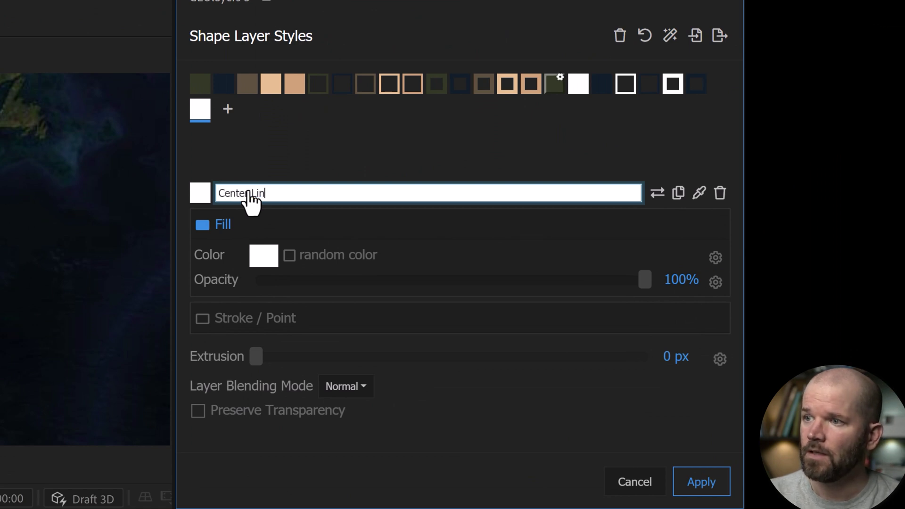
pyautogui.write('e')
# - Give the style no fill and a dashed stroke at 63% opacity, and apply it
pyautogui.click(202, 225)
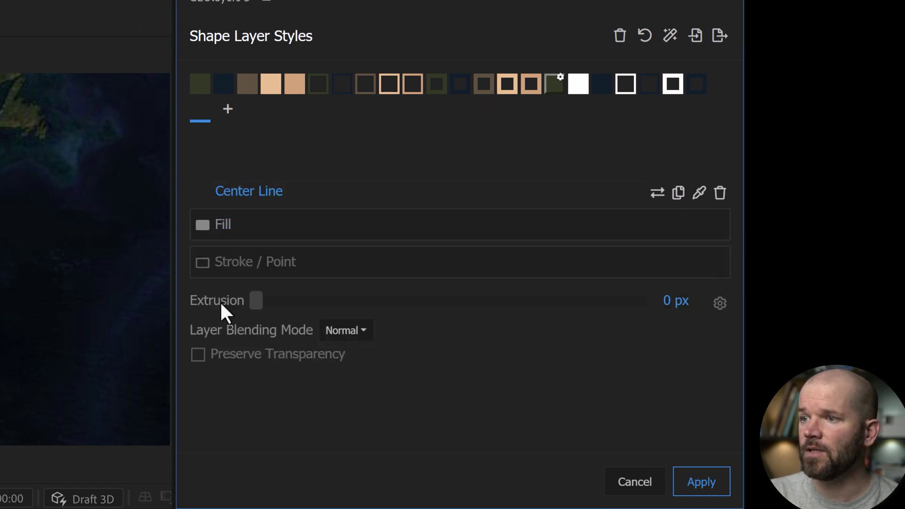
pyautogui.click(203, 263)
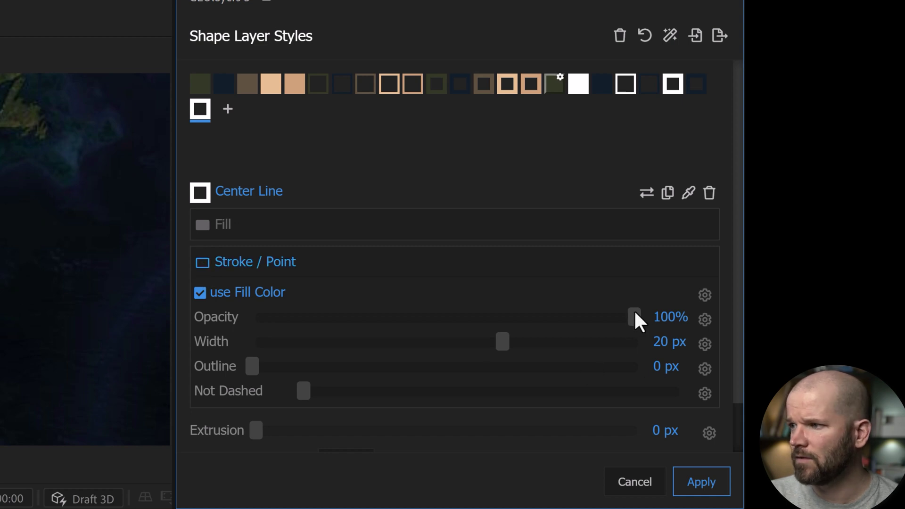
pyautogui.moveTo(635, 315); pyautogui.dragTo(359, 352)
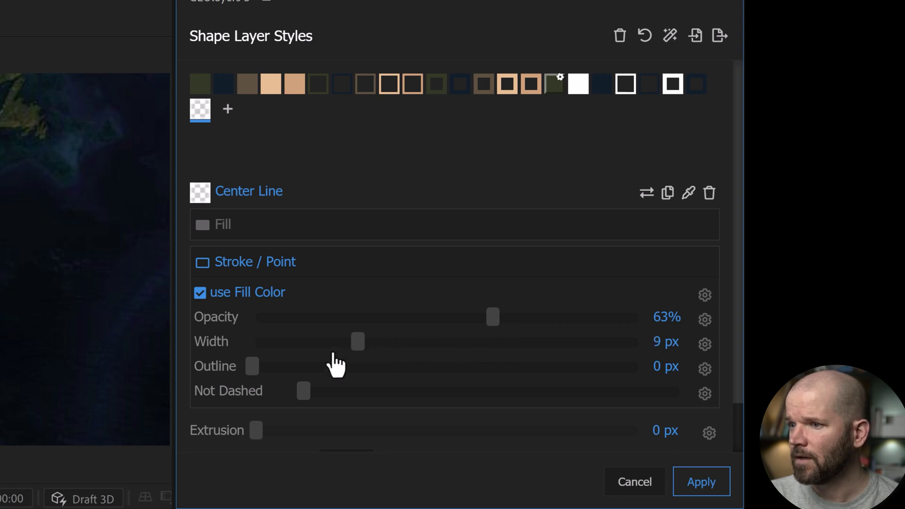
pyautogui.moveTo(319, 389); pyautogui.dragTo(494, 415)
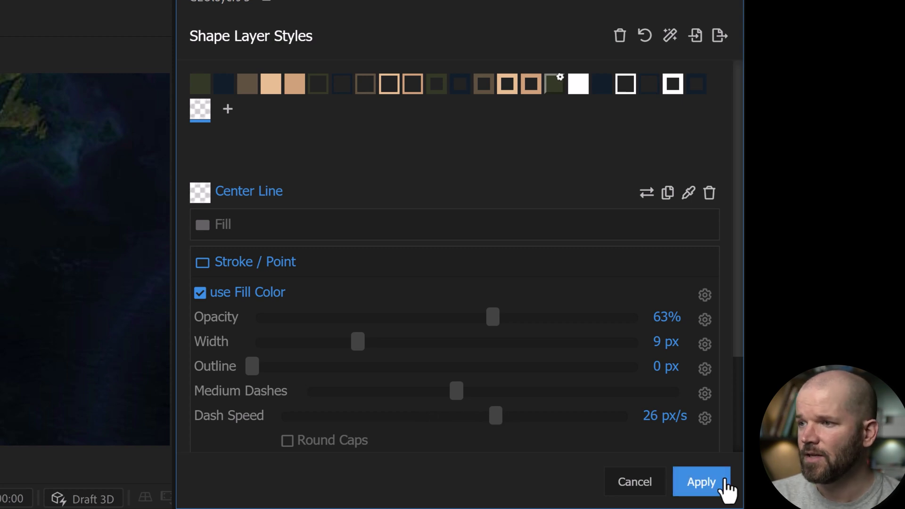
pyautogui.click(724, 482)
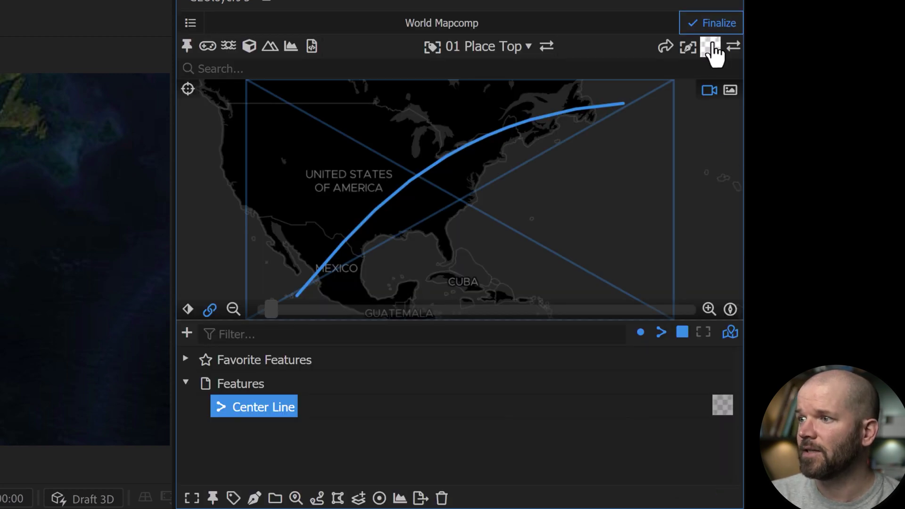
# - Draw the Center Line into the composition and preview the dashed line playback
pyautogui.click(710, 47)
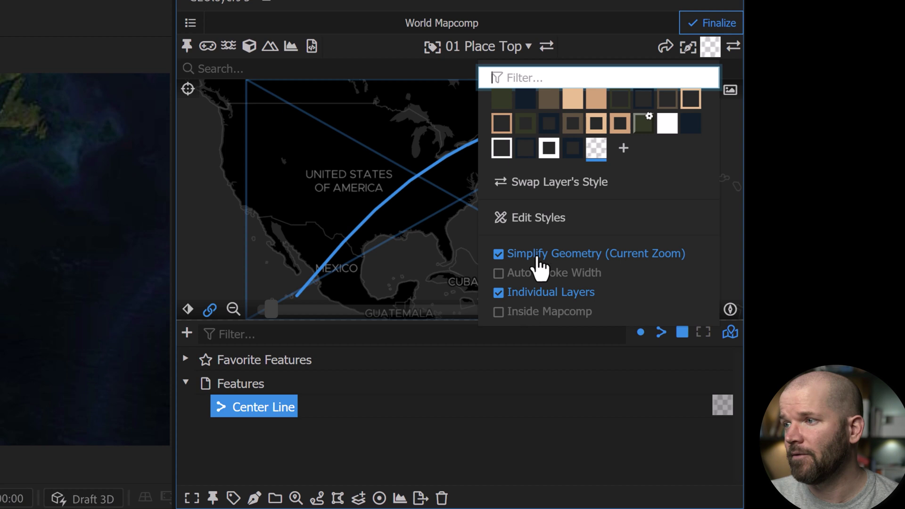
pyautogui.click(275, 425)
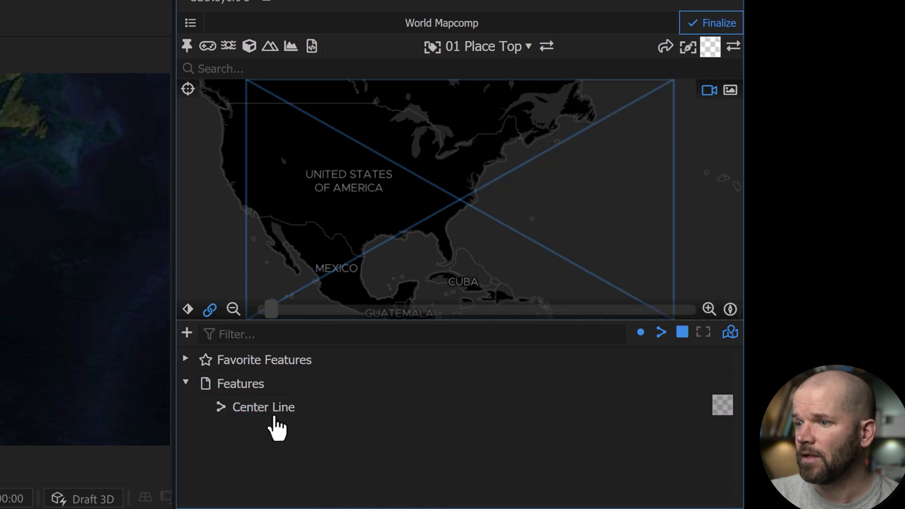
pyautogui.click(257, 496)
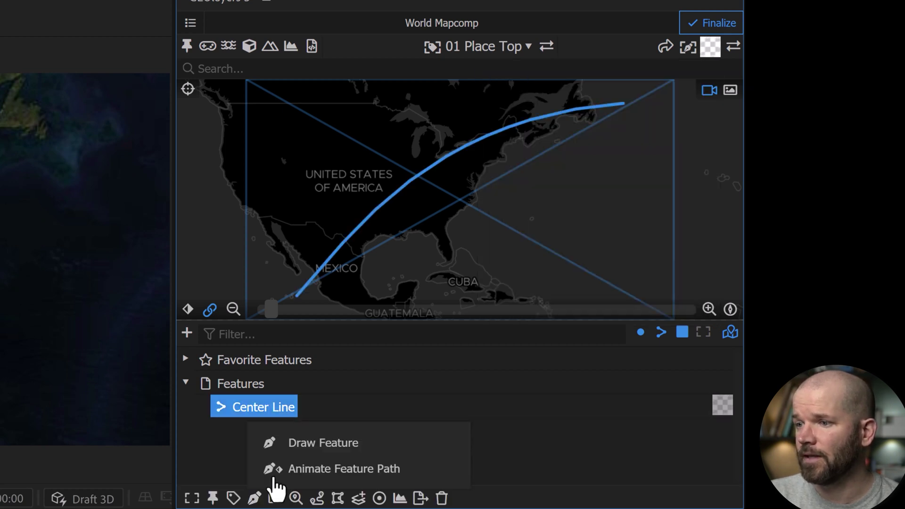
pyautogui.click(296, 447)
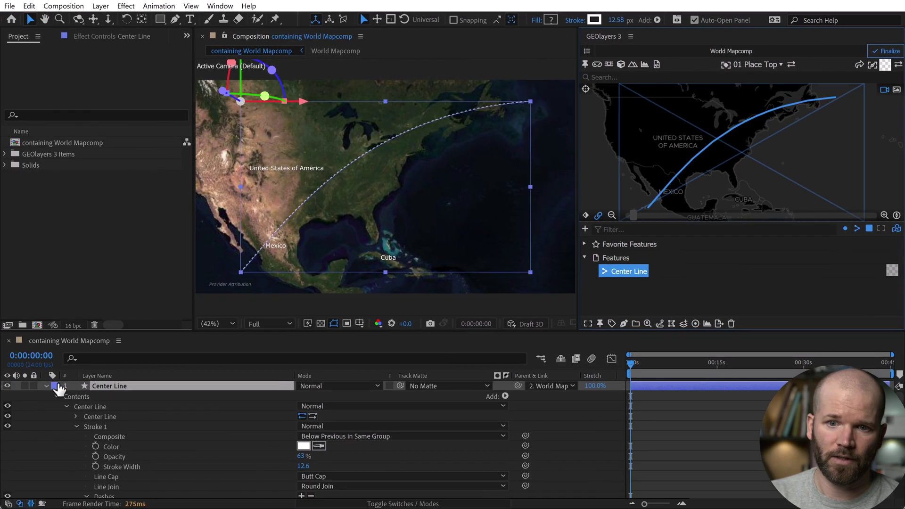
pyautogui.click(47, 385)
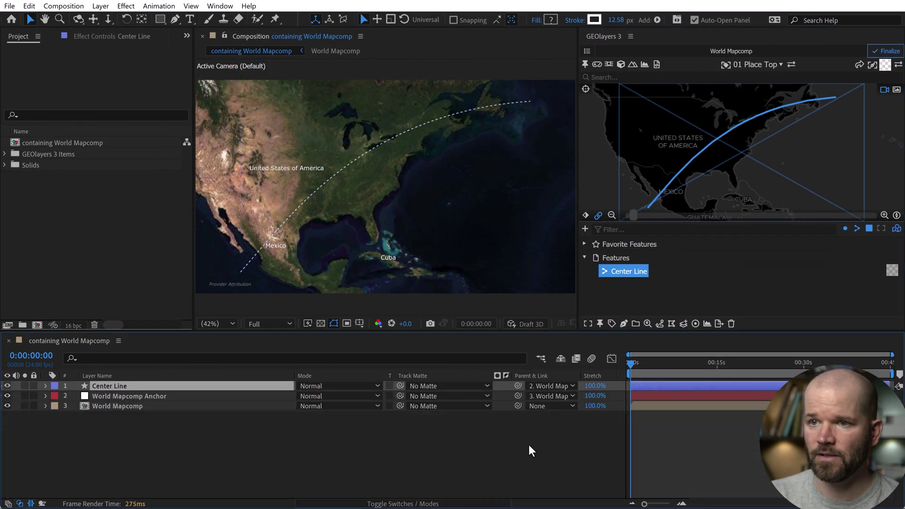
pyautogui.press('space')
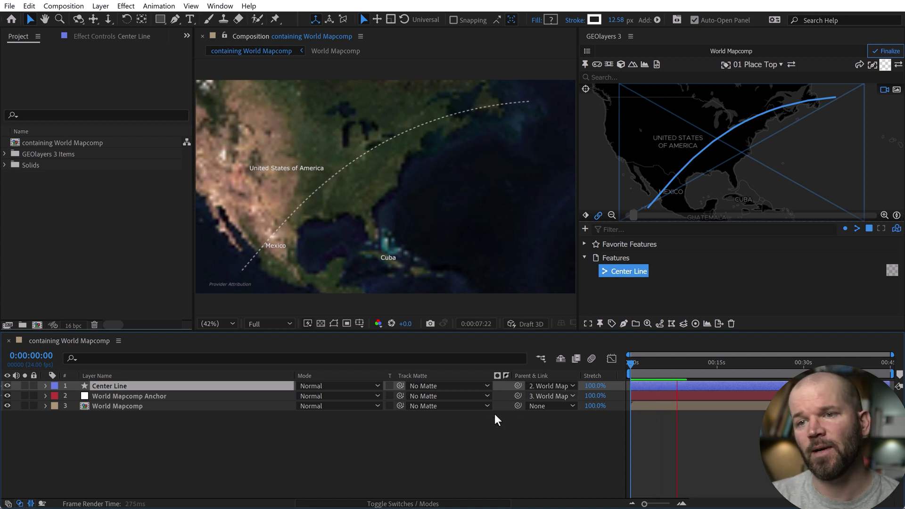
# - Reopen the World Mapcomp in the GEOlayers map editor
pyautogui.click(586, 51)
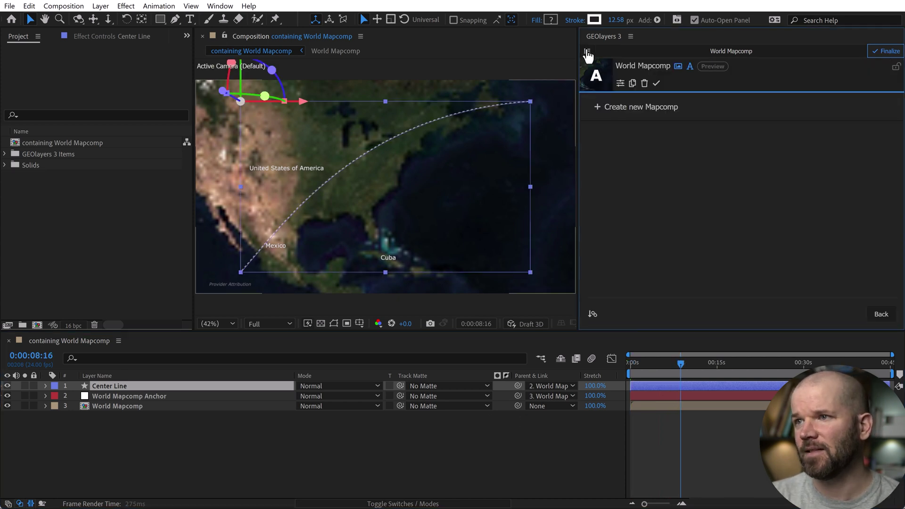
pyautogui.moveTo(692, 75)
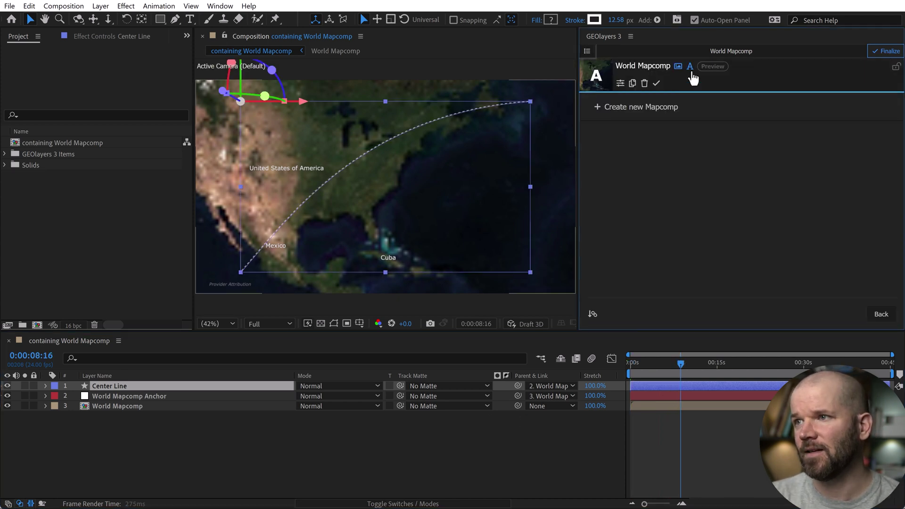
pyautogui.click(602, 73)
# - Import upath_hi.kml and select the new Umbra Path Low Resolution feature
pyautogui.hotkey('alt', 'Tab')
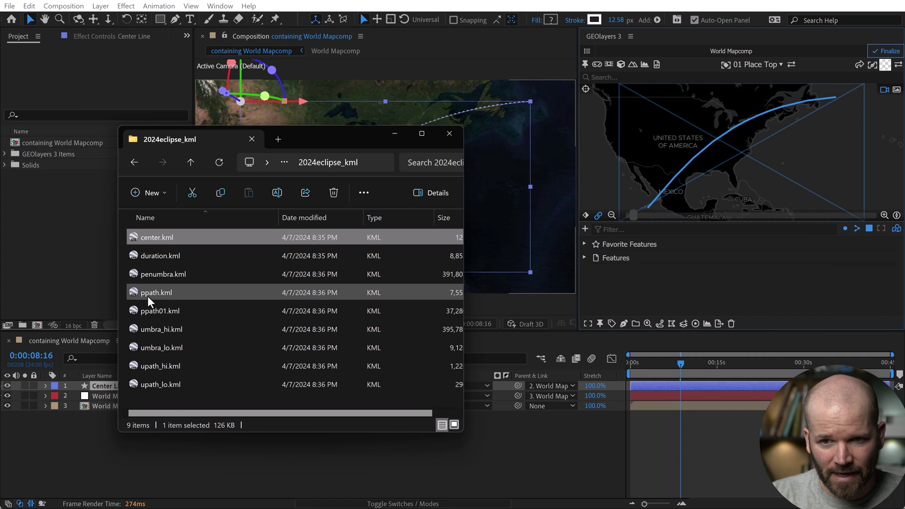
pyautogui.click(148, 367)
pyautogui.moveTo(148, 366); pyautogui.dragTo(642, 289)
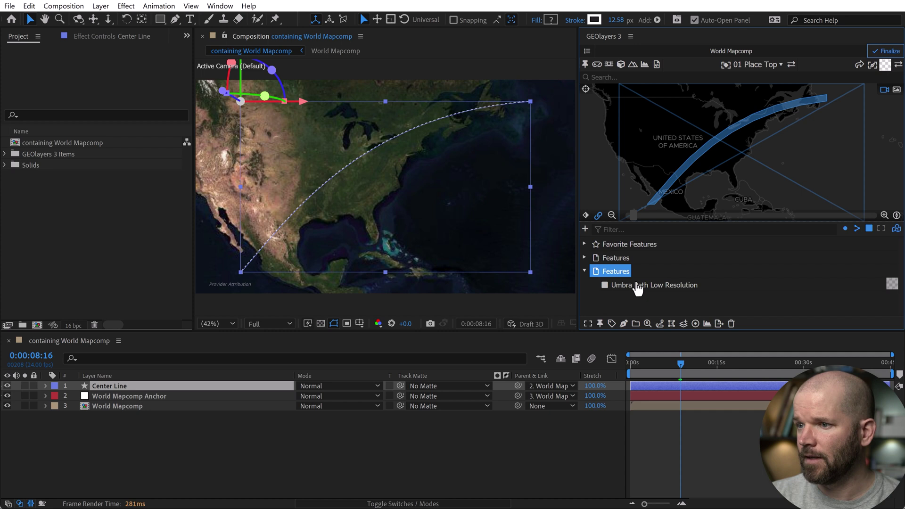
pyautogui.click(637, 285)
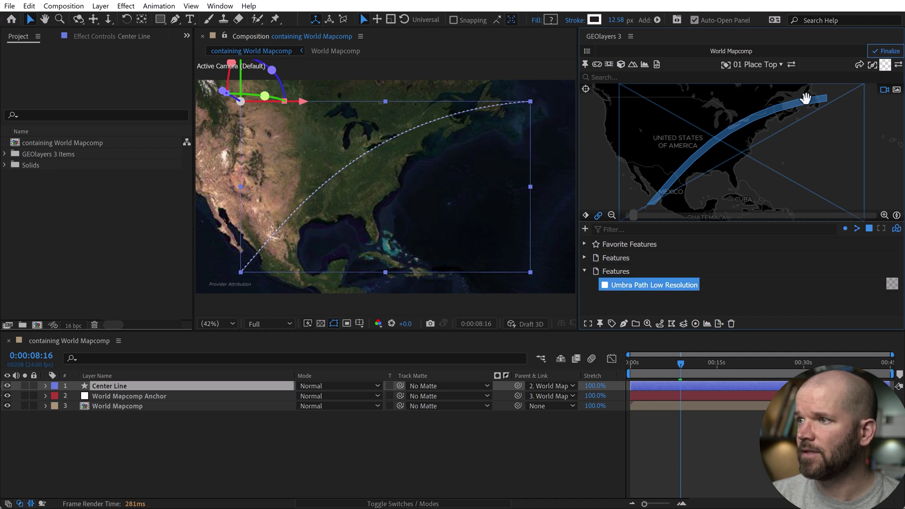
# - Add a new style with a white fill at 12% opacity and an 8 px stroke at 53% opacity
pyautogui.click(885, 67)
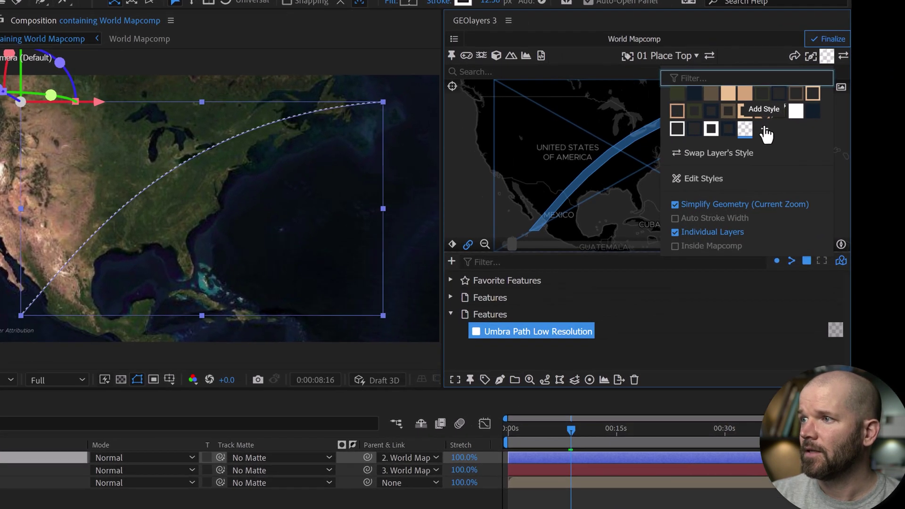
pyautogui.click(831, 132)
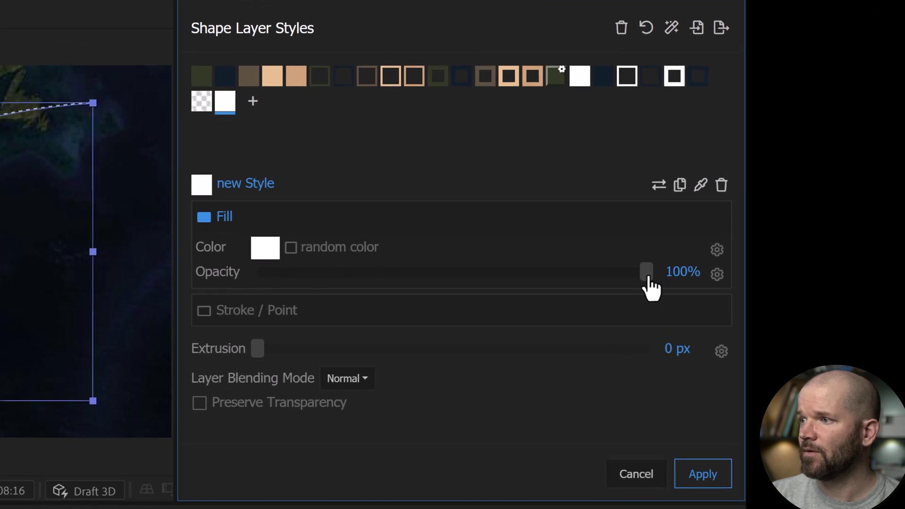
pyautogui.moveTo(558, 289); pyautogui.dragTo(466, 282)
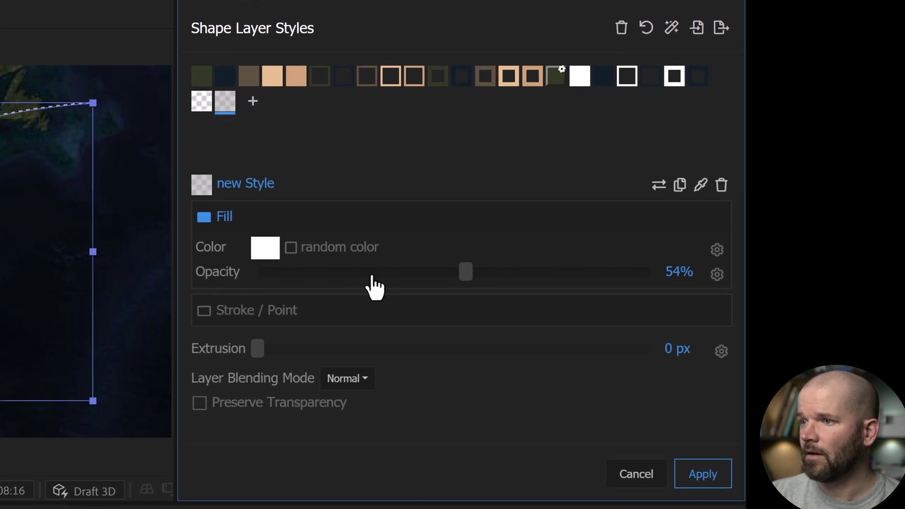
pyautogui.moveTo(373, 281)
pyautogui.mouseDown()
pyautogui.moveTo(284, 284)
pyautogui.moveTo(307, 284)
pyautogui.mouseUp()
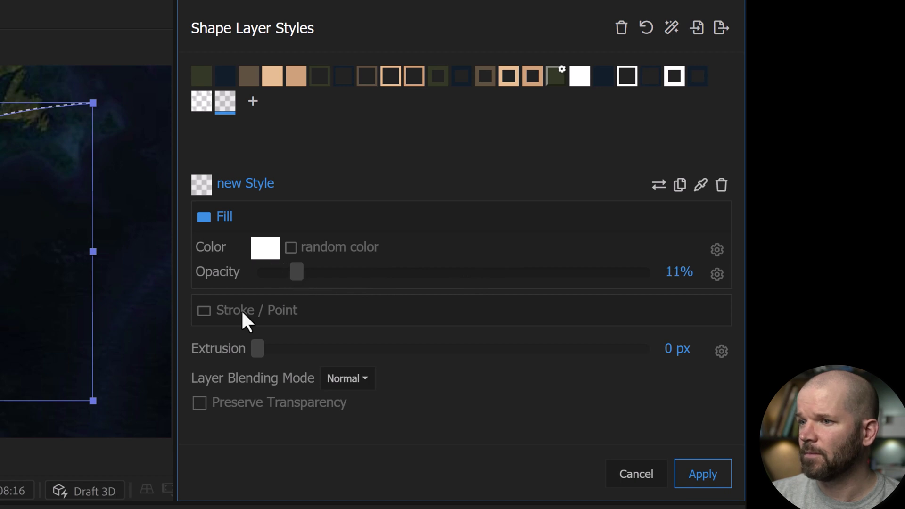
pyautogui.click(231, 315)
pyautogui.moveTo(623, 368); pyautogui.dragTo(456, 371)
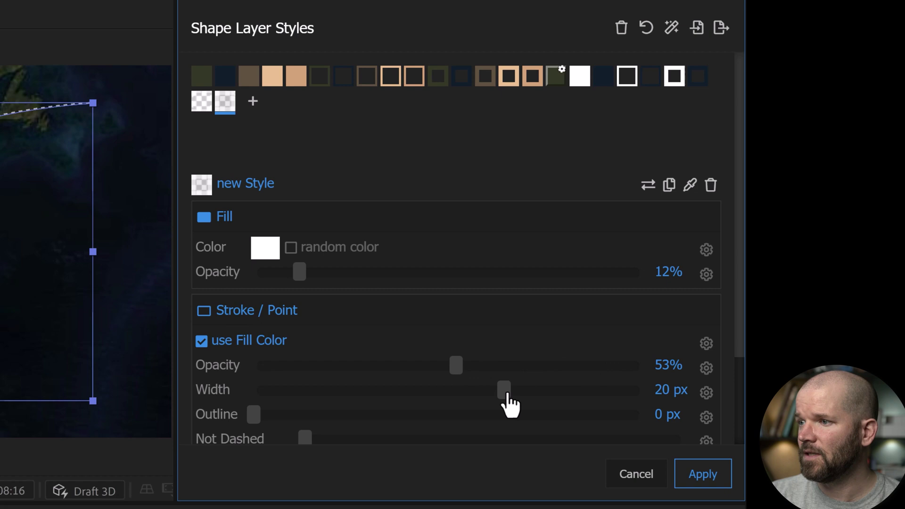
pyautogui.moveTo(369, 391); pyautogui.dragTo(348, 391)
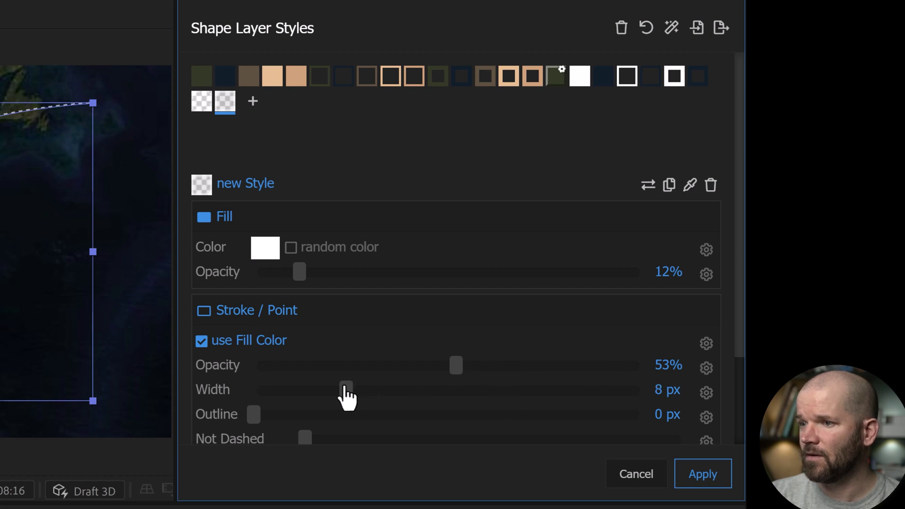
# - Apply the new style and draw the Umbra Path Low Resolution layer into the composition
pyautogui.click(702, 476)
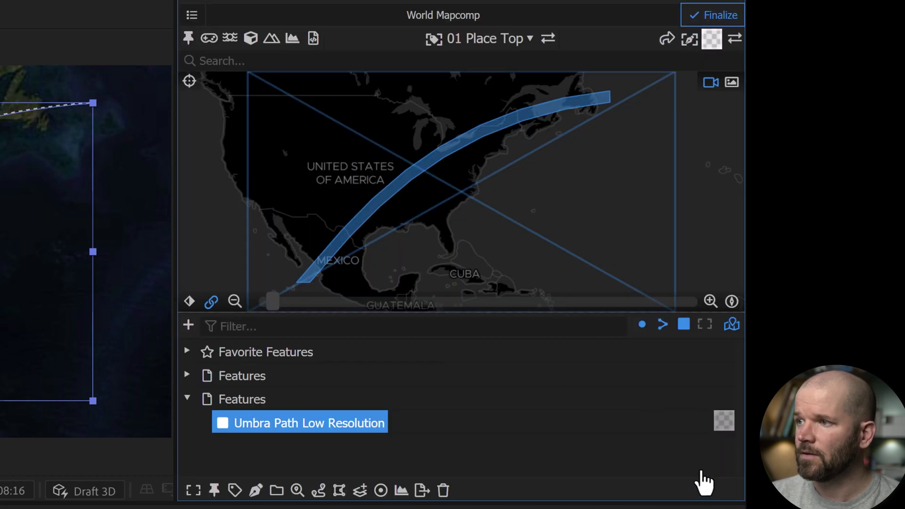
pyautogui.click(255, 491)
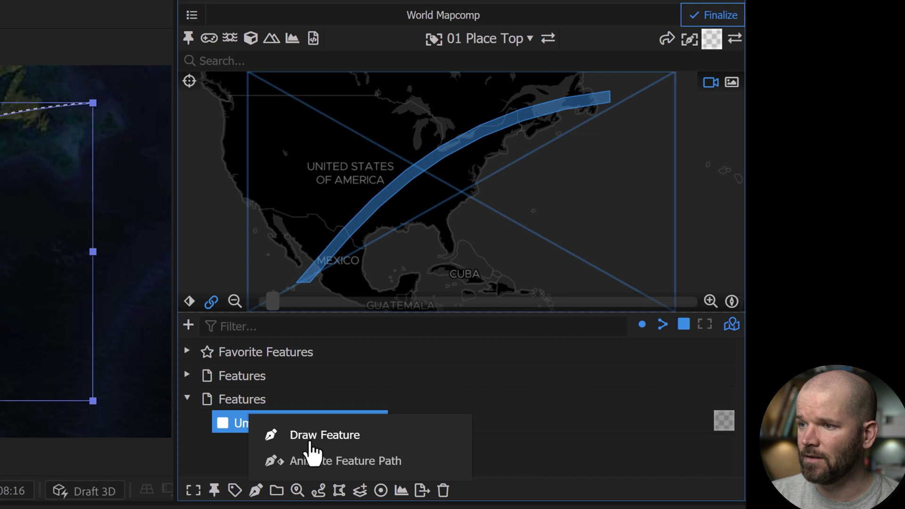
pyautogui.click(310, 435)
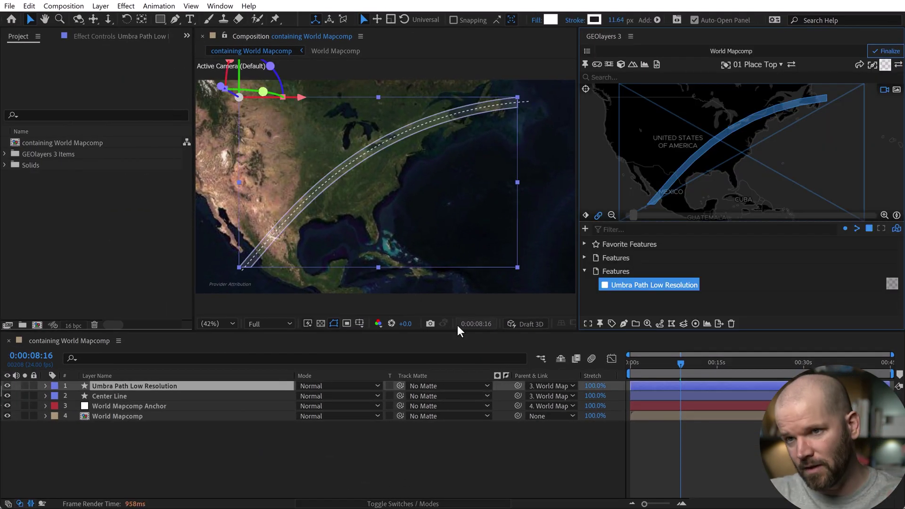
pyautogui.click(244, 436)
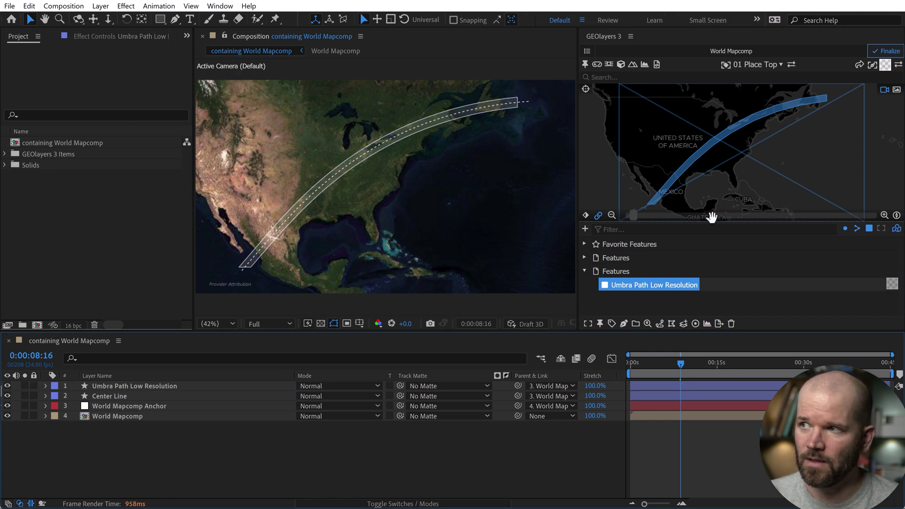
# - Reduce the style's stroke width to 4 px and redraw the umbra path layer
pyautogui.click(884, 67)
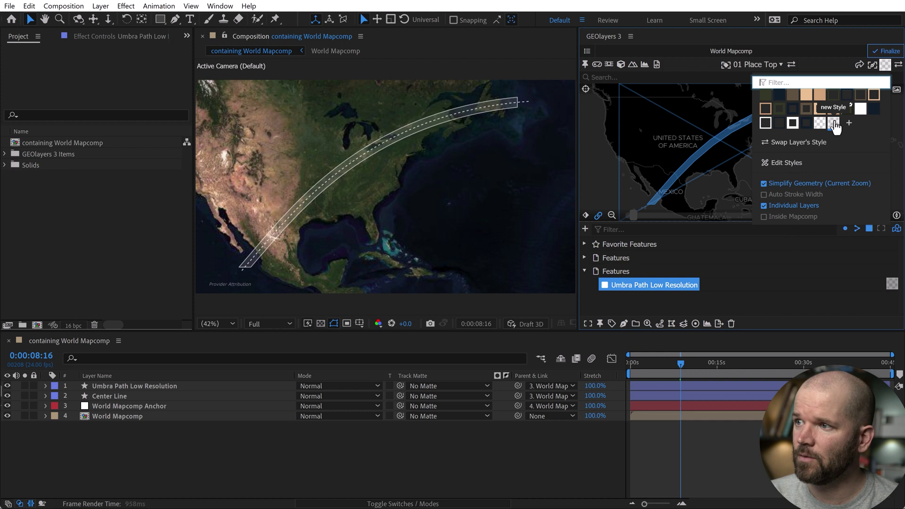
pyautogui.click(784, 162)
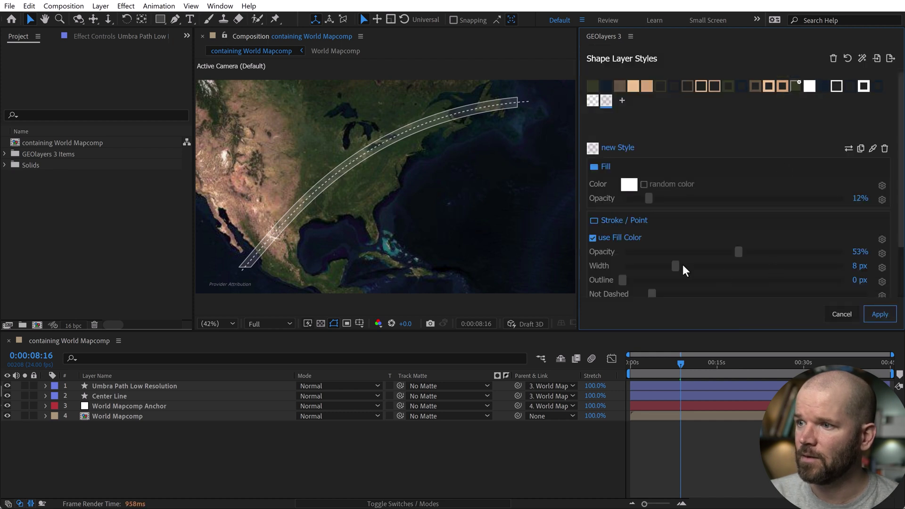
pyautogui.moveTo(670, 271); pyautogui.dragTo(642, 267)
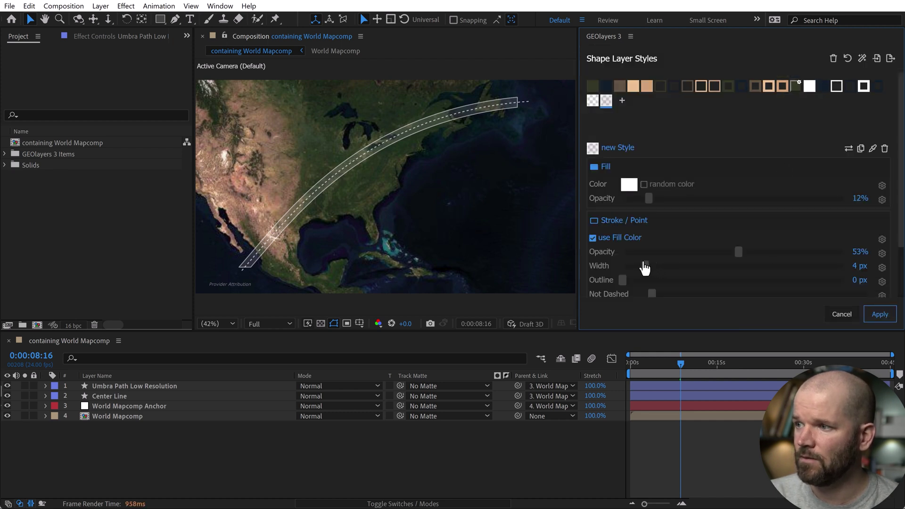
pyautogui.click(880, 314)
pyautogui.click(145, 386)
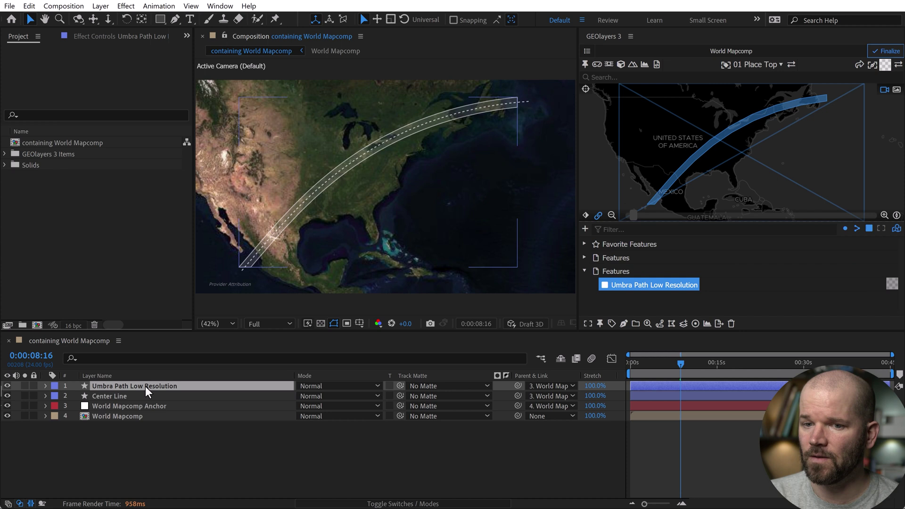
pyautogui.click(899, 65)
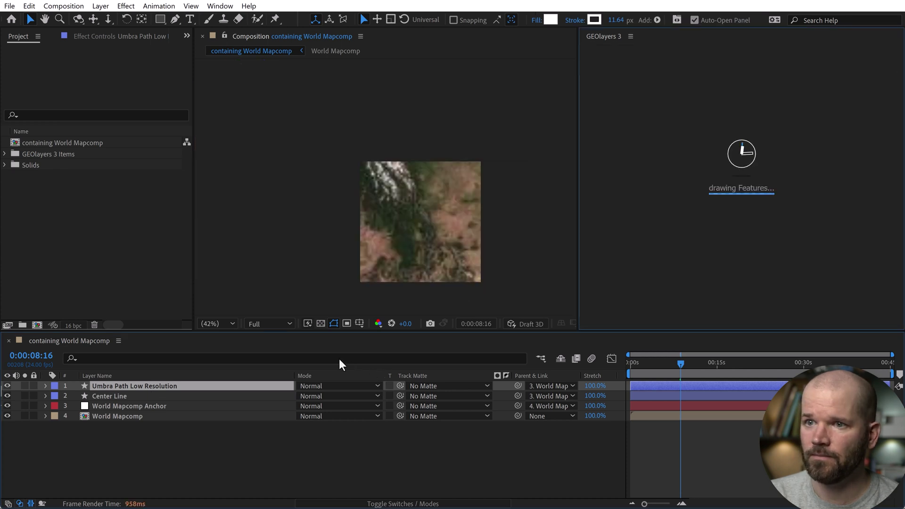
pyautogui.click(128, 457)
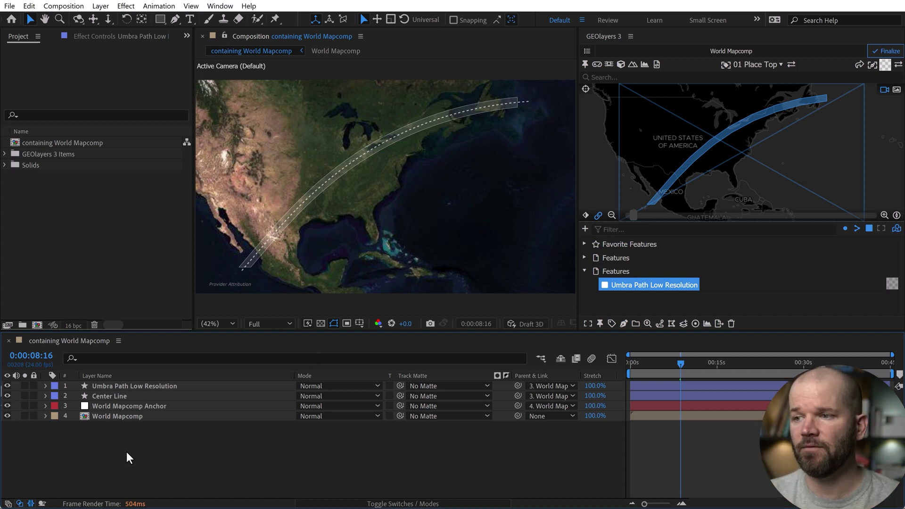
# - Collapse the umbra path folder and import umbra_lo.kml into the map editor
pyautogui.click(584, 272)
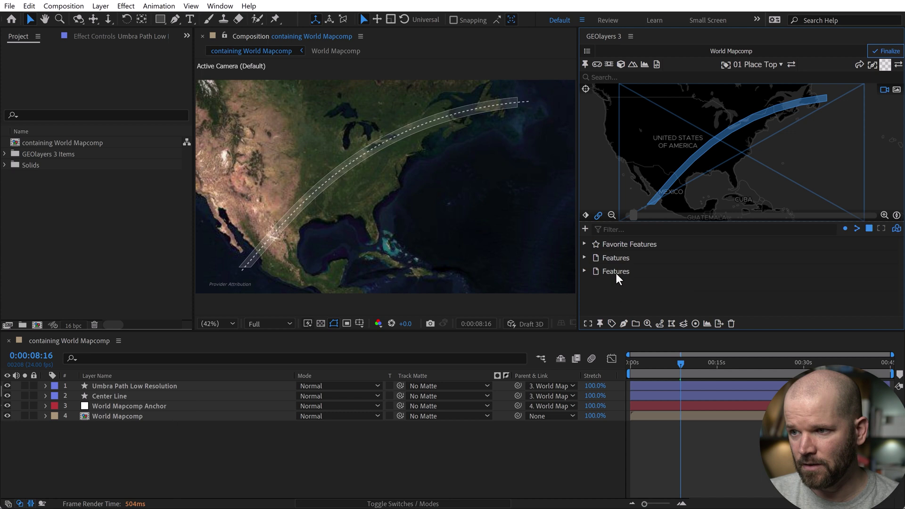
pyautogui.hotkey('alt', 'Tab')
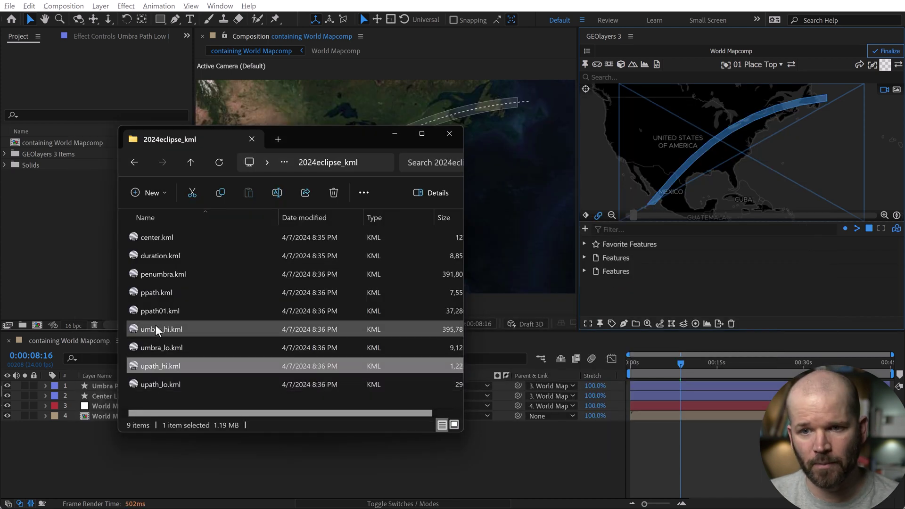
pyautogui.moveTo(238, 320)
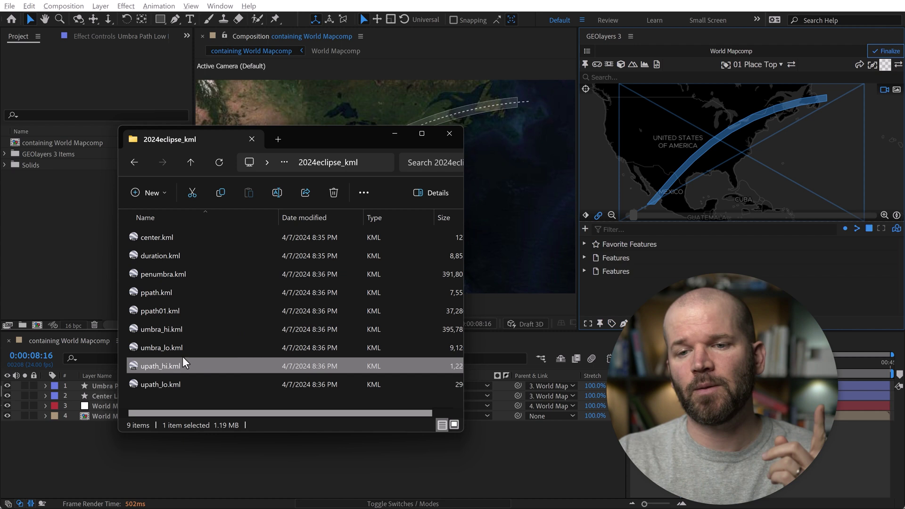
pyautogui.click(159, 349)
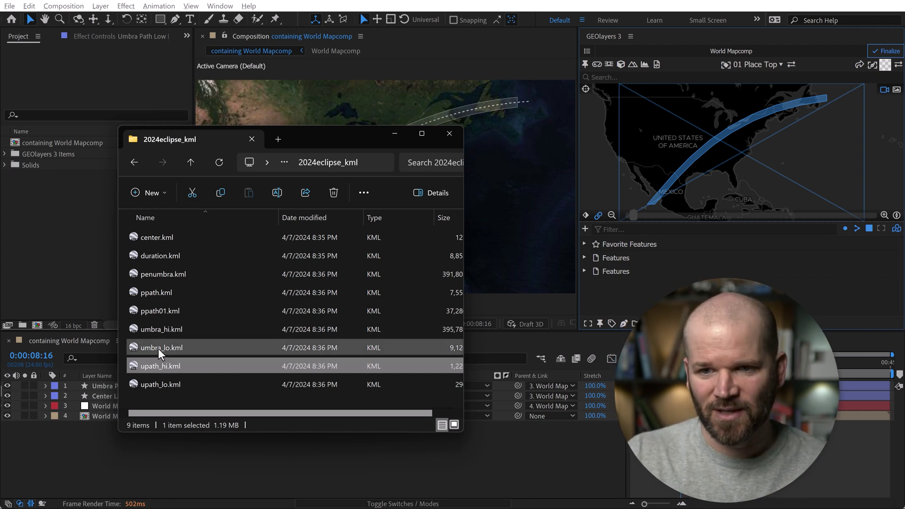
pyautogui.moveTo(223, 339); pyautogui.dragTo(600, 302)
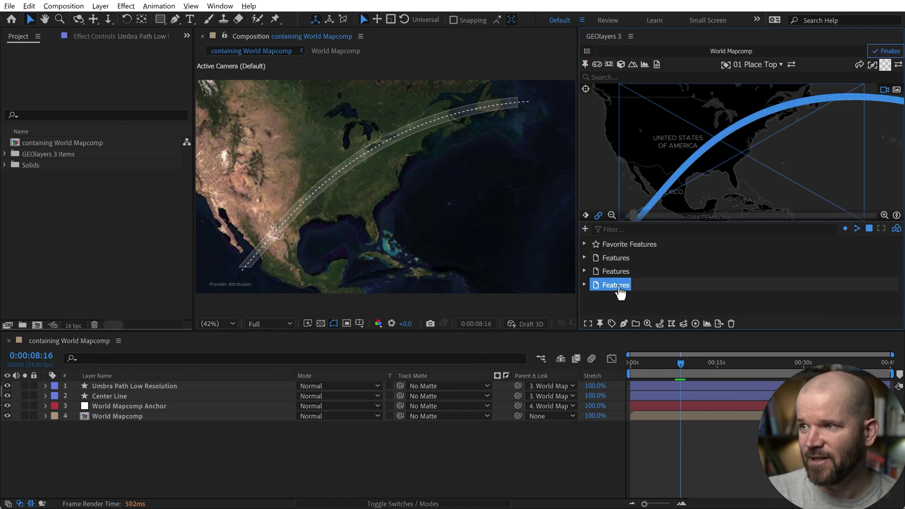
pyautogui.moveTo(690, 186); pyautogui.dragTo(671, 192)
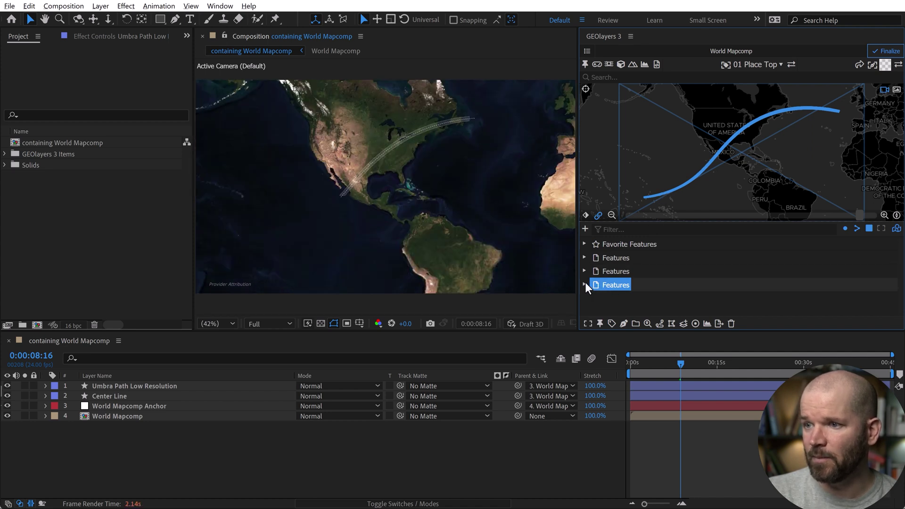
pyautogui.click(584, 285)
pyautogui.click(622, 300)
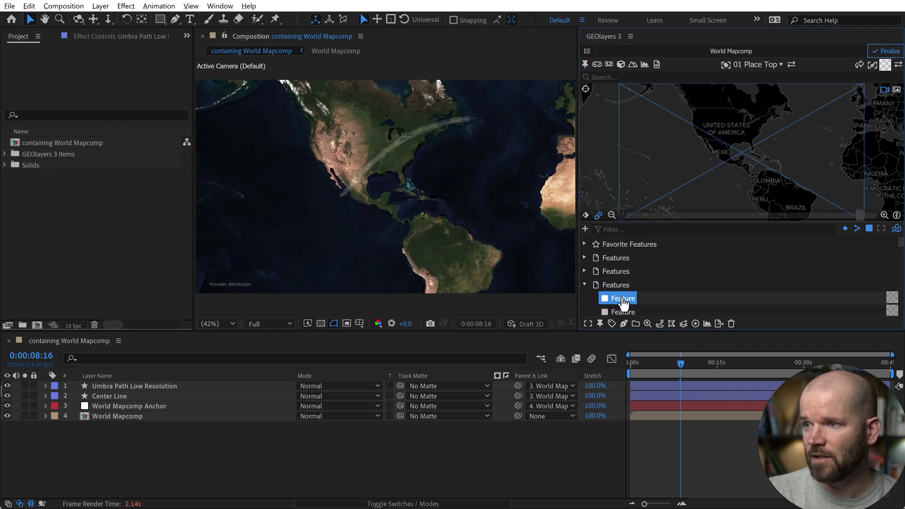
pyautogui.scroll(-3, 621, 308)
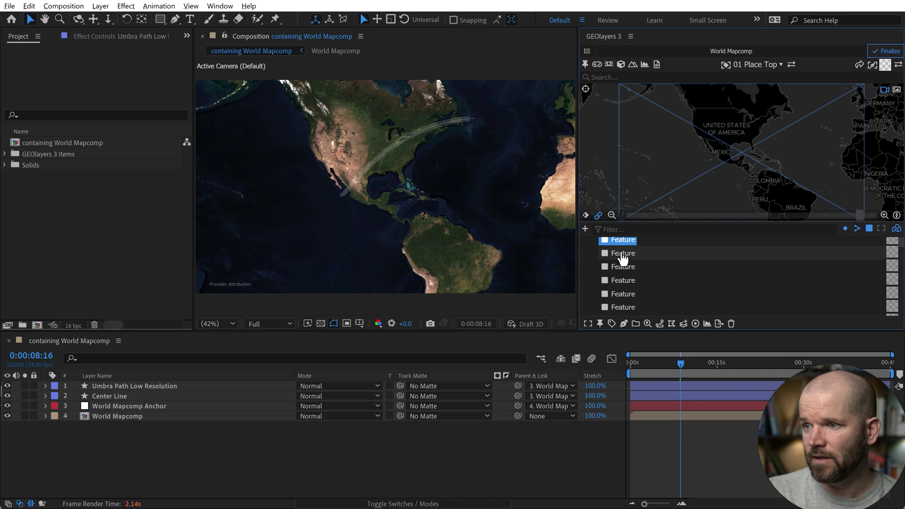
pyautogui.click(623, 253)
pyautogui.click(622, 266)
pyautogui.click(623, 281)
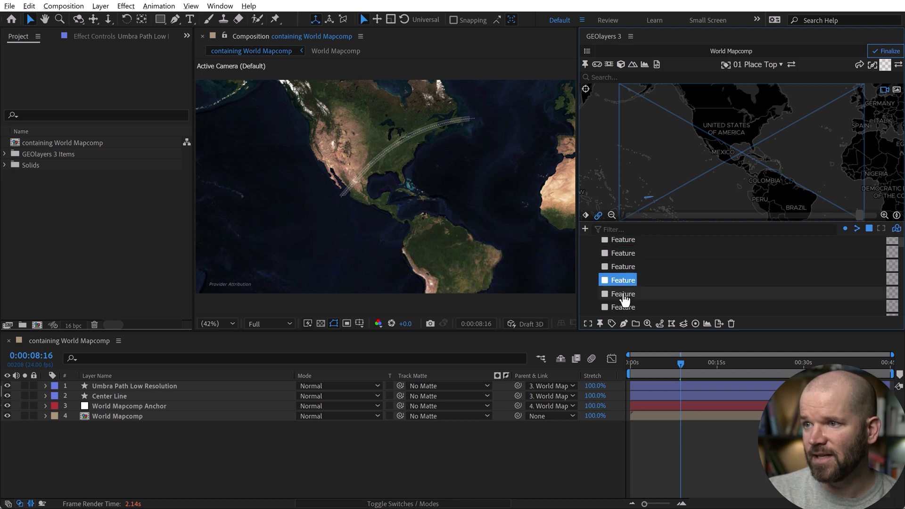
pyautogui.click(623, 294)
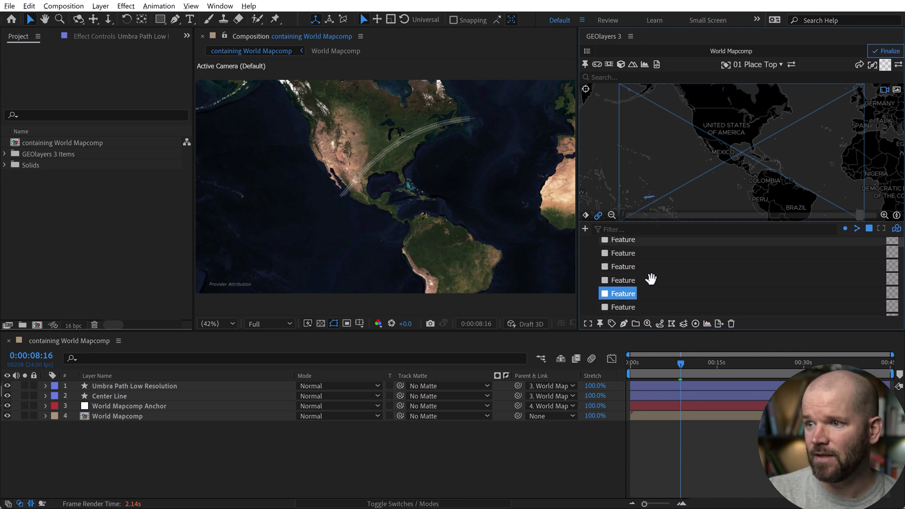
pyautogui.scroll(-3, 643, 274)
pyautogui.click(622, 252)
pyautogui.click(625, 263)
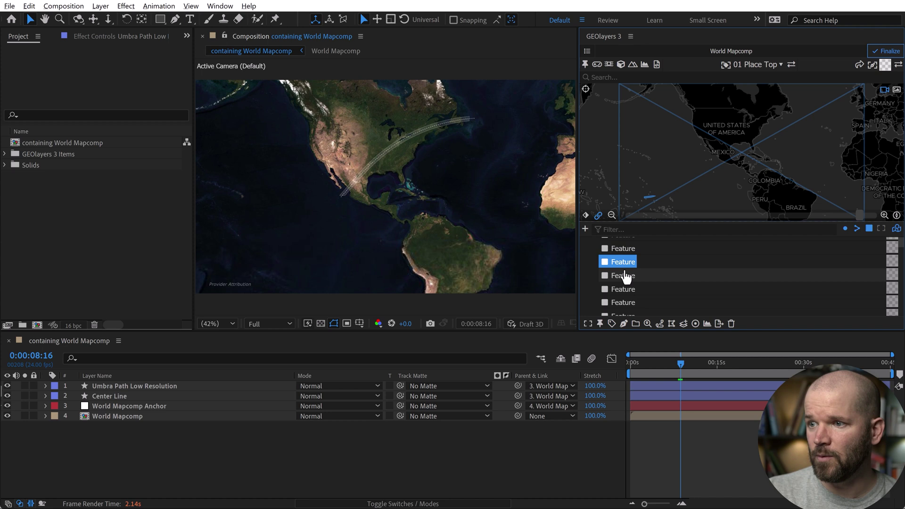
pyautogui.click(626, 279)
pyautogui.click(628, 289)
pyautogui.scroll(-2, 624, 272)
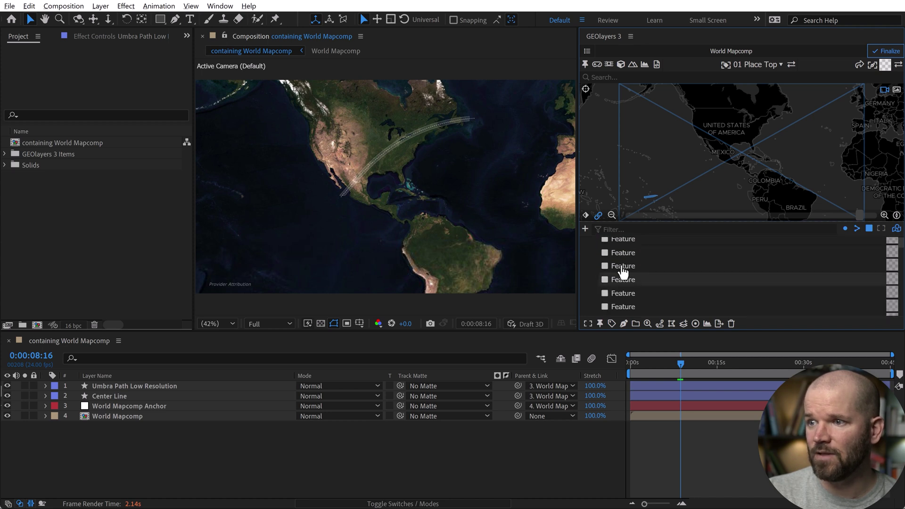
pyautogui.click(623, 266)
pyautogui.click(627, 280)
pyautogui.click(628, 292)
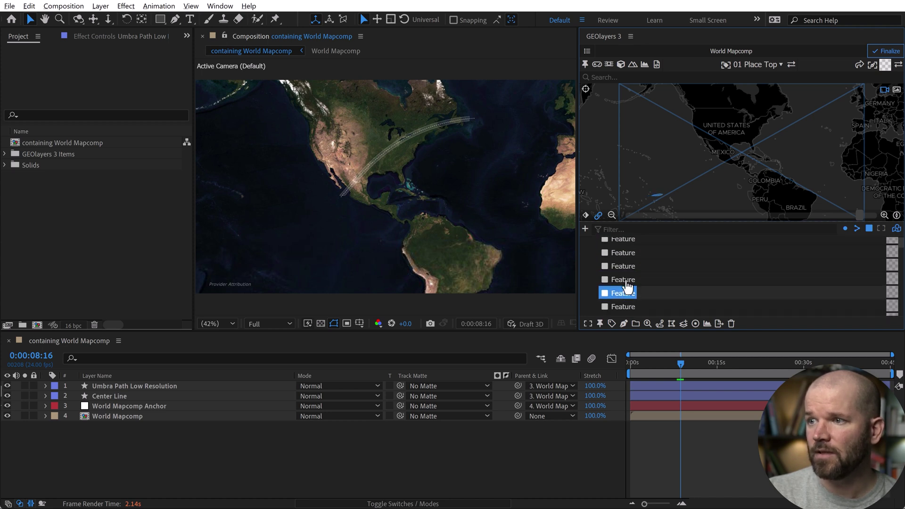
pyautogui.scroll(-2, 628, 295)
pyautogui.scroll(2, 626, 283)
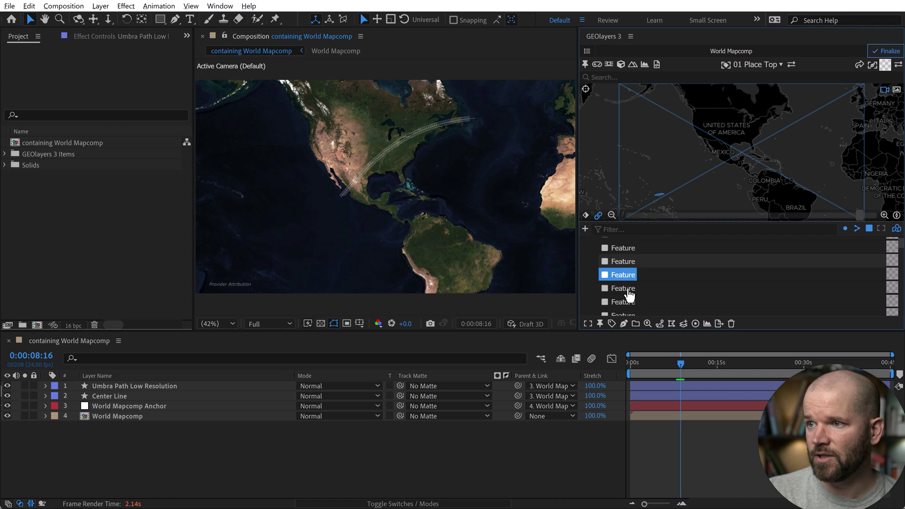
pyautogui.scroll(-1, 629, 294)
pyautogui.click(628, 288)
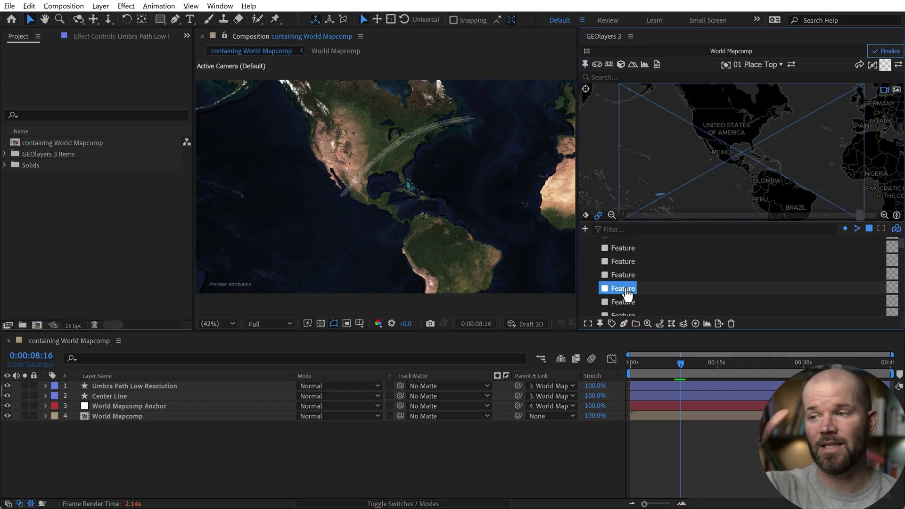
pyautogui.scroll(5, 627, 295)
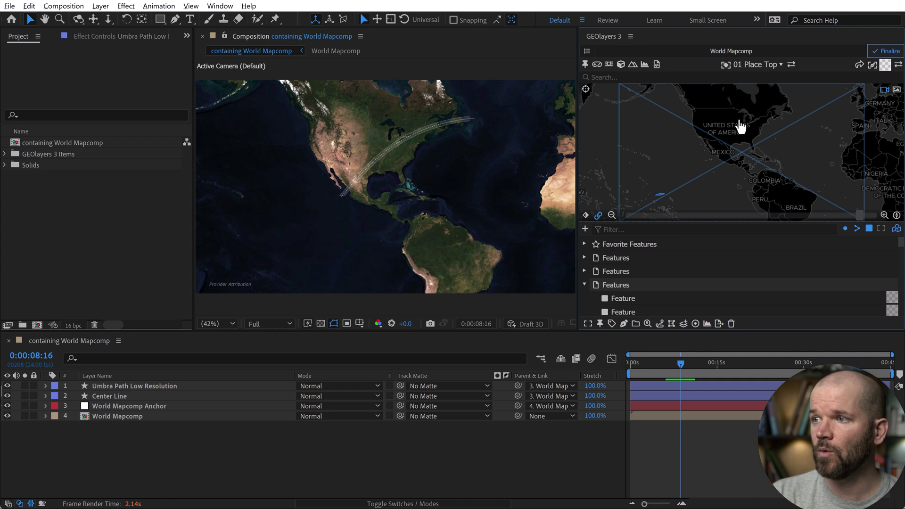
# - Zoom the map preview in over North America to show the whole eclipse path
pyautogui.scroll(3, 742, 125)
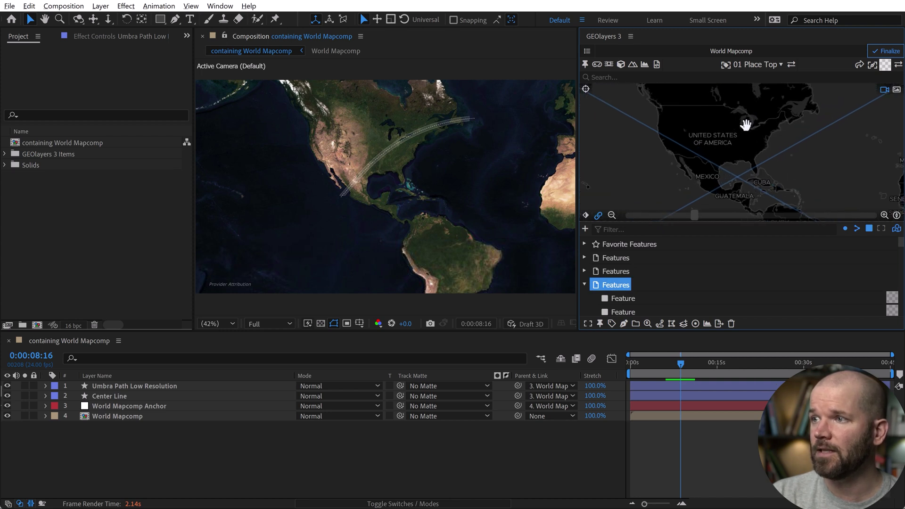
pyautogui.scroll(2, 746, 124)
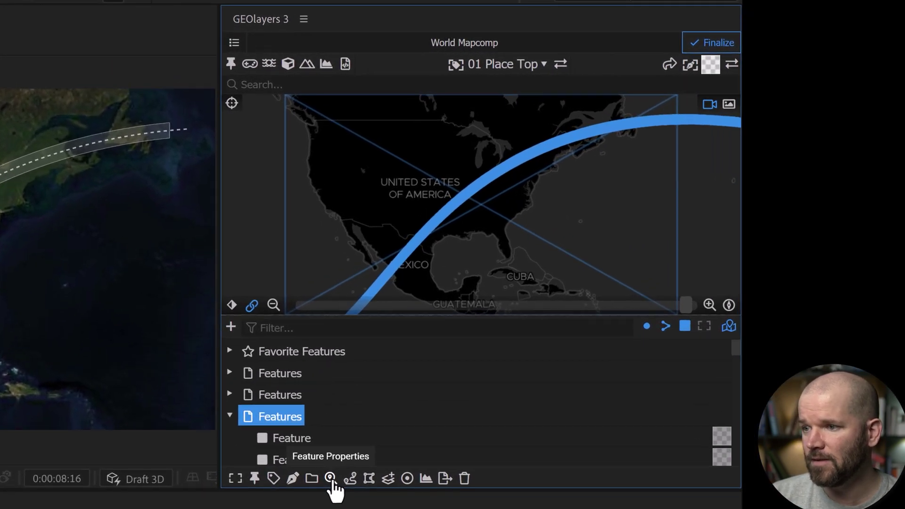
# - Name the Features group entries by their UTCSec value in Feature Properties and apply it
pyautogui.click(331, 478)
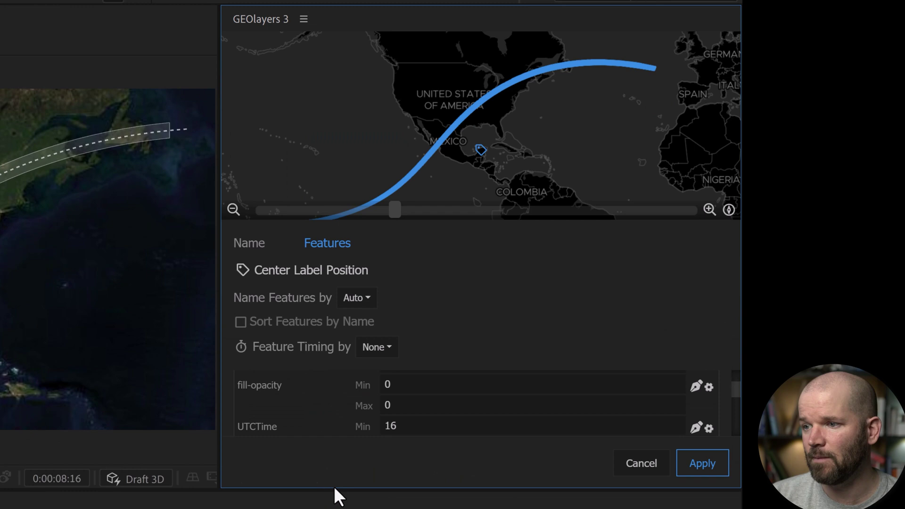
pyautogui.click(358, 303)
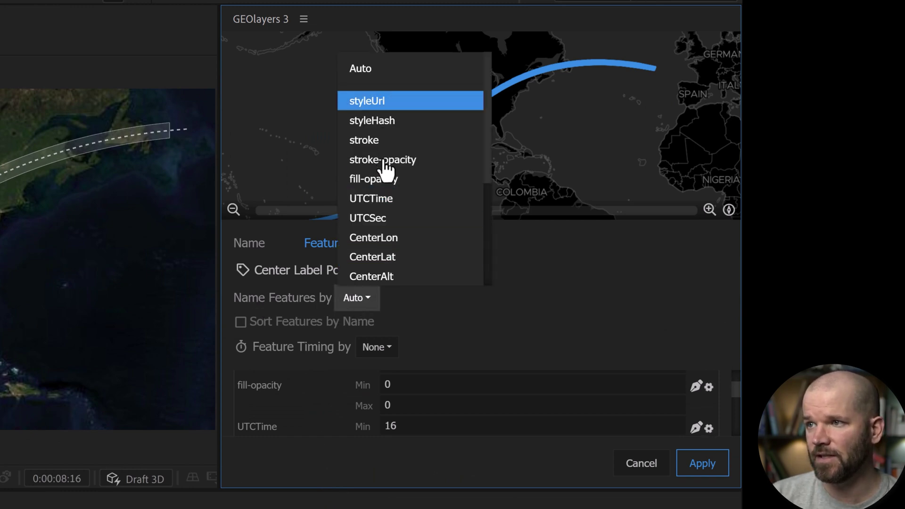
pyautogui.scroll(-3, 388, 219)
pyautogui.scroll(1, 391, 217)
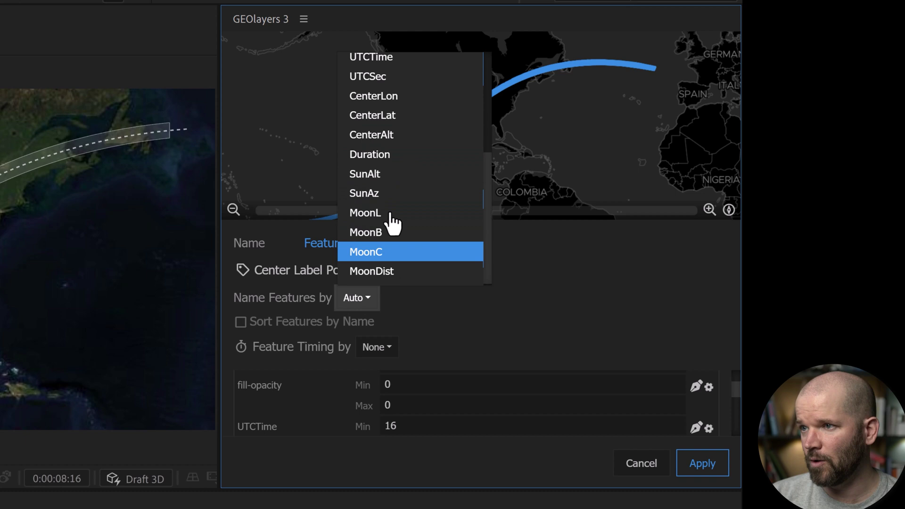
pyautogui.scroll(3, 392, 221)
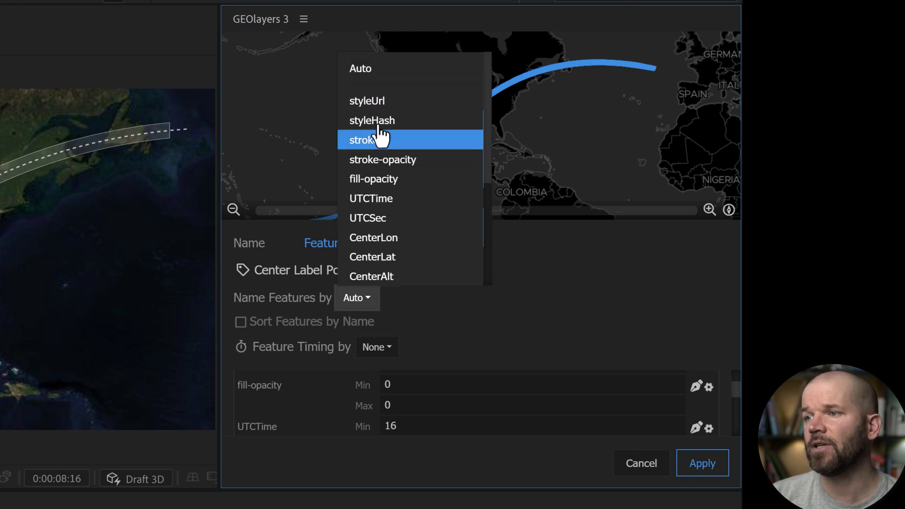
pyautogui.click(379, 218)
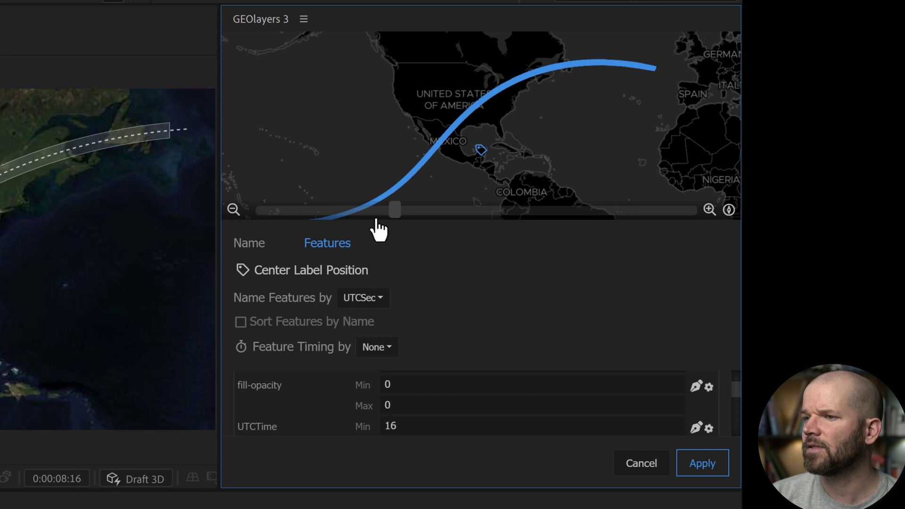
pyautogui.click(692, 470)
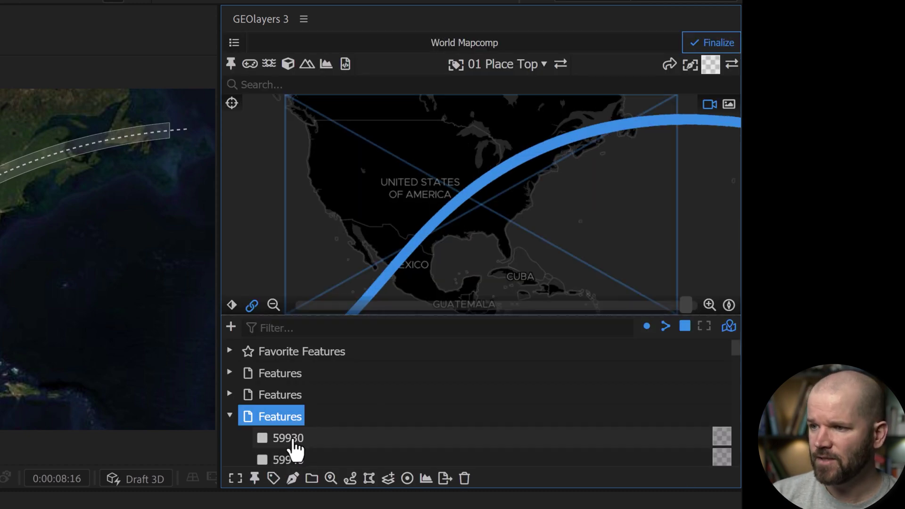
# - Preview features 61140, 61570, 62220, 62790, 63840 and 64100 on the map
pyautogui.scroll(-3, 294, 444)
pyautogui.scroll(-15, 296, 447)
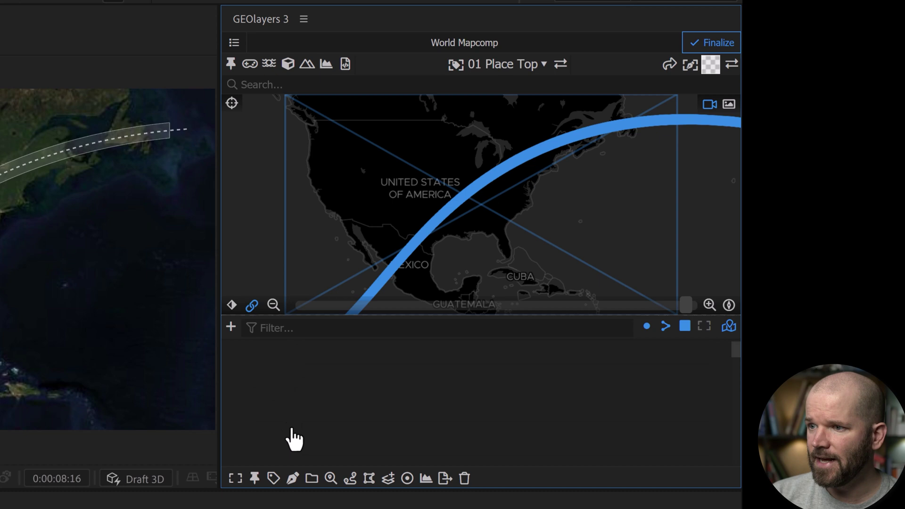
pyautogui.scroll(-3, 291, 423)
pyautogui.click(291, 421)
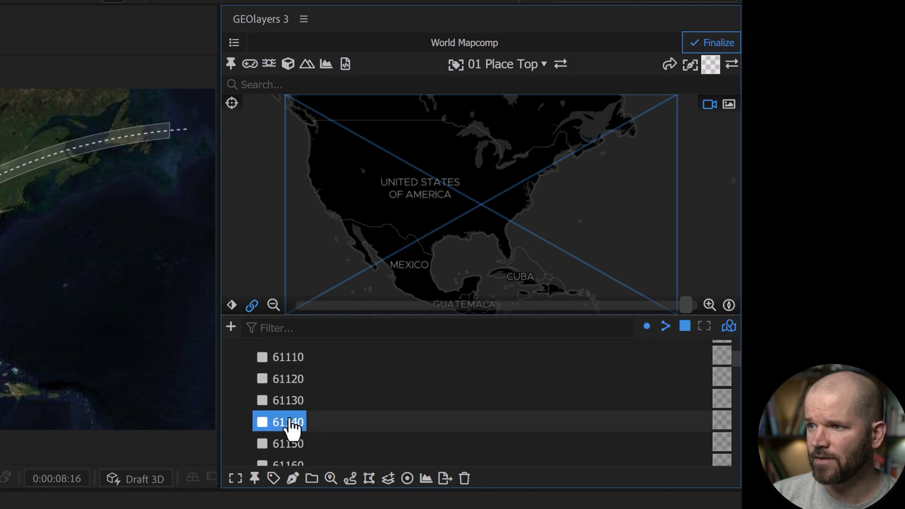
pyautogui.scroll(-3, 292, 422)
pyautogui.scroll(-5, 293, 422)
pyautogui.click(292, 420)
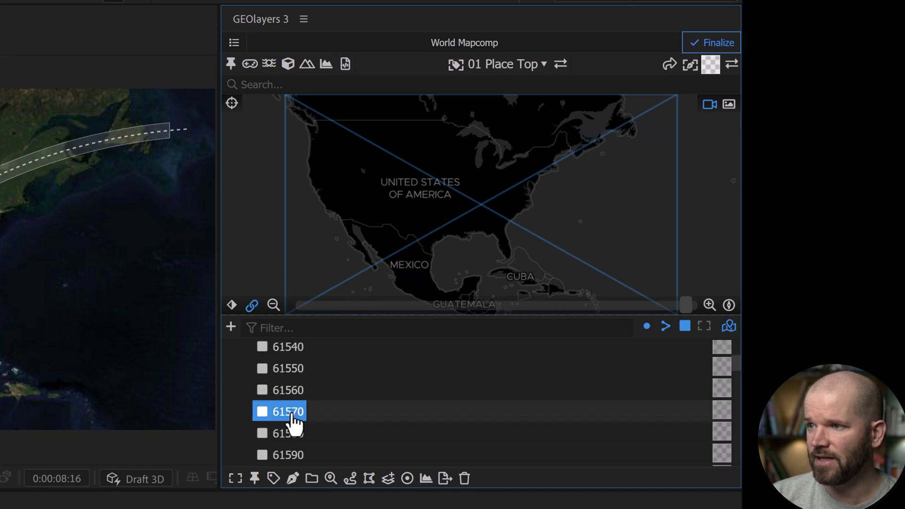
pyautogui.scroll(-5, 290, 411)
pyautogui.scroll(-5, 290, 411)
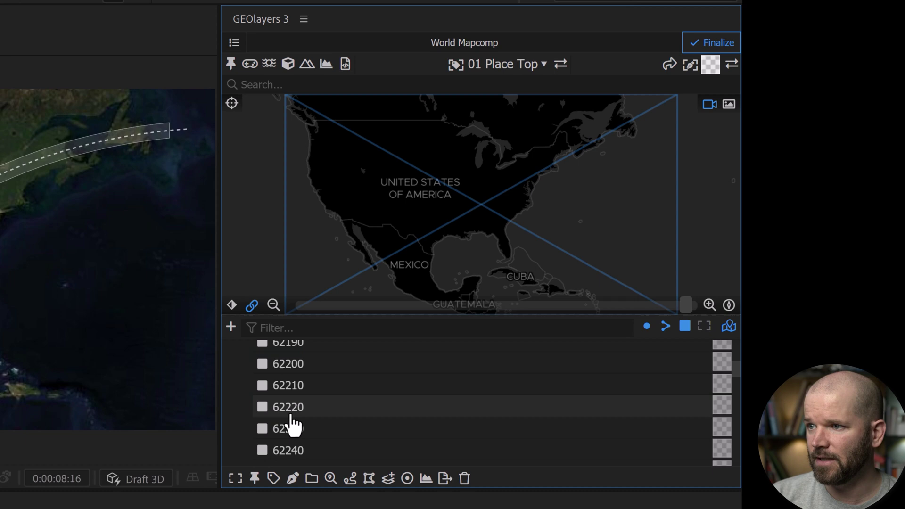
pyautogui.click(291, 415)
pyautogui.scroll(-5, 289, 426)
pyautogui.scroll(-4, 289, 425)
pyautogui.click(290, 420)
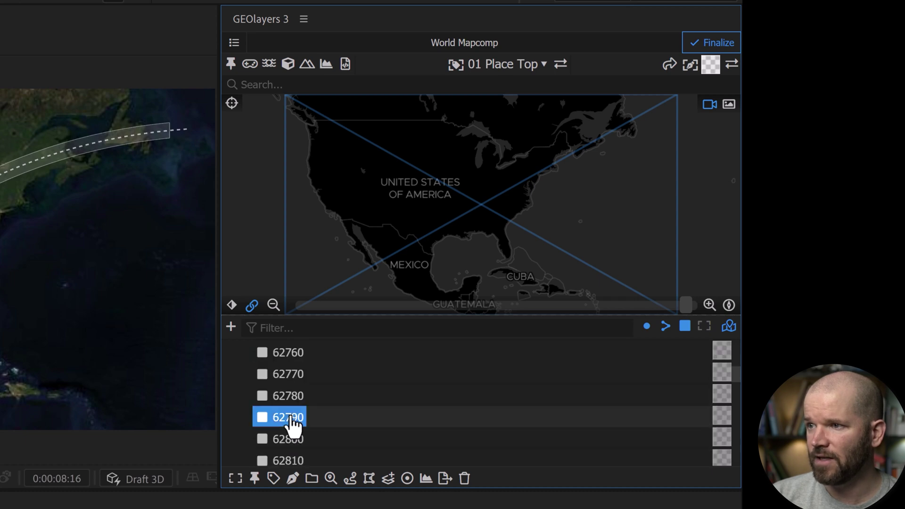
pyautogui.scroll(-10, 293, 426)
pyautogui.click(292, 427)
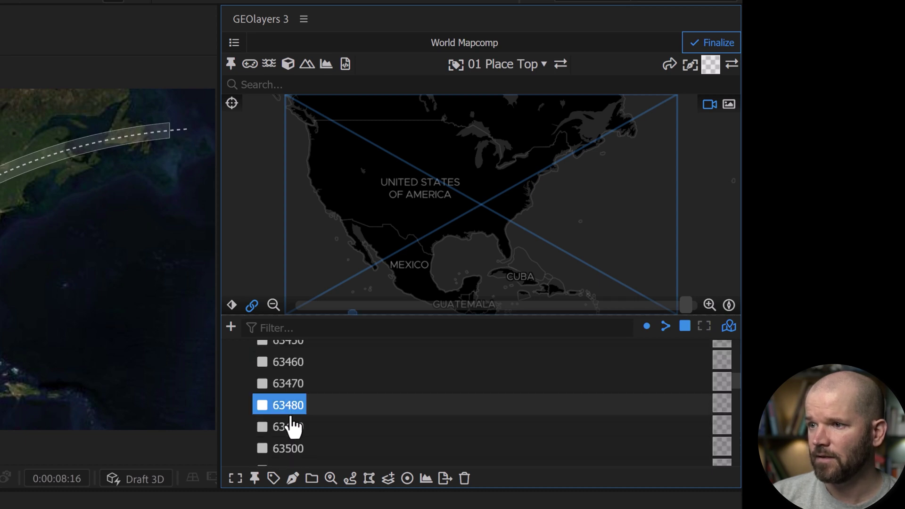
pyautogui.scroll(-12, 288, 425)
pyautogui.click(285, 431)
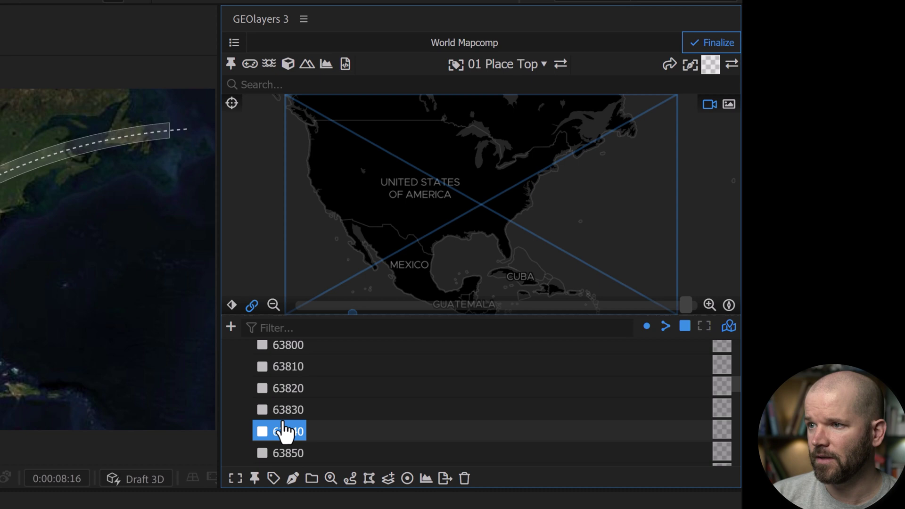
pyautogui.scroll(-9, 286, 433)
pyautogui.click(286, 432)
# - Preview features 64580 through 65200, then select 65190, the last point before 65200
pyautogui.scroll(-7, 286, 433)
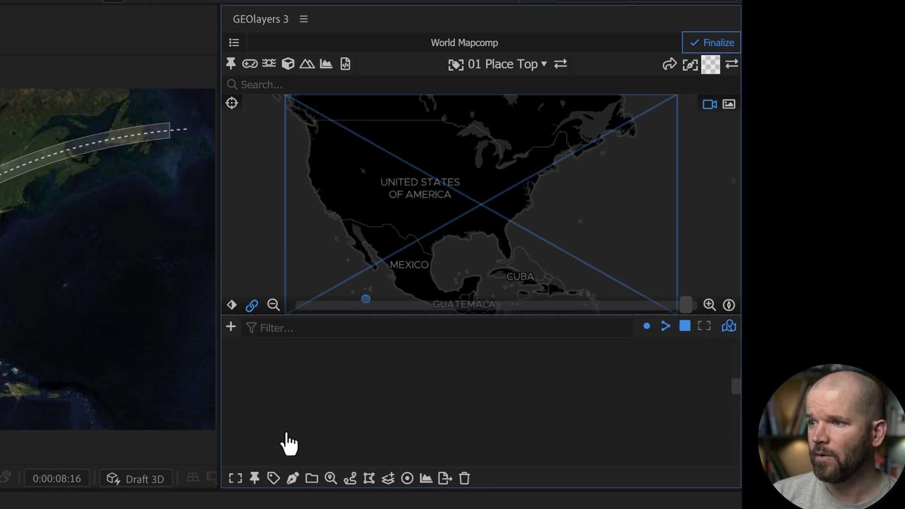
pyautogui.scroll(-9, 288, 441)
pyautogui.click(289, 433)
pyautogui.scroll(-10, 289, 441)
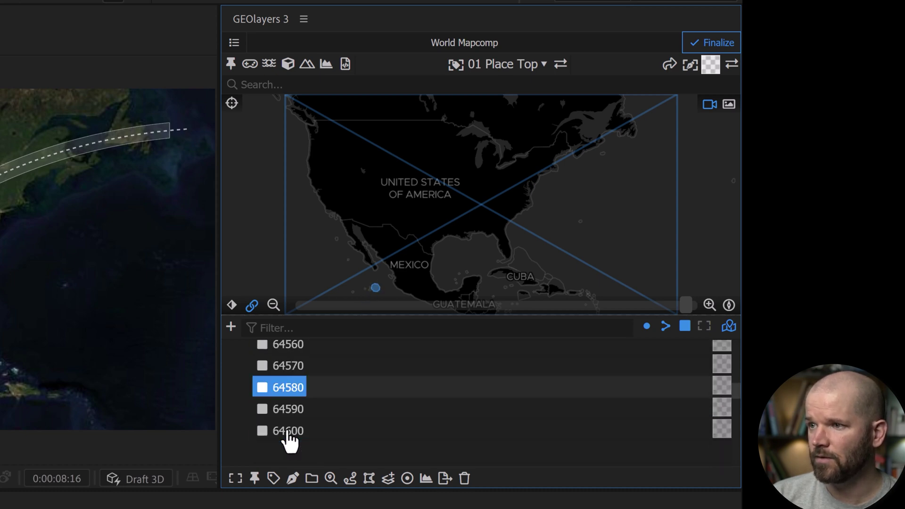
pyautogui.click(288, 431)
pyautogui.scroll(-6, 288, 441)
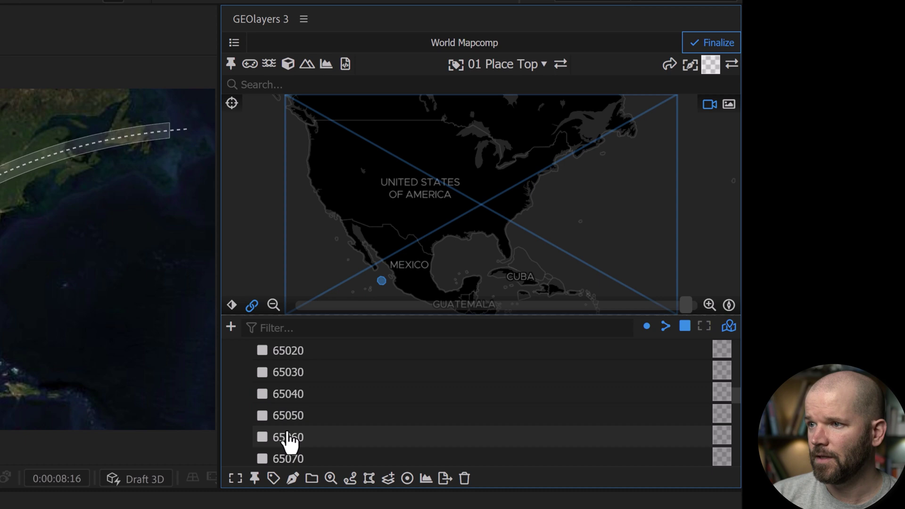
pyautogui.click(288, 431)
pyautogui.scroll(-5, 287, 433)
pyautogui.click(288, 434)
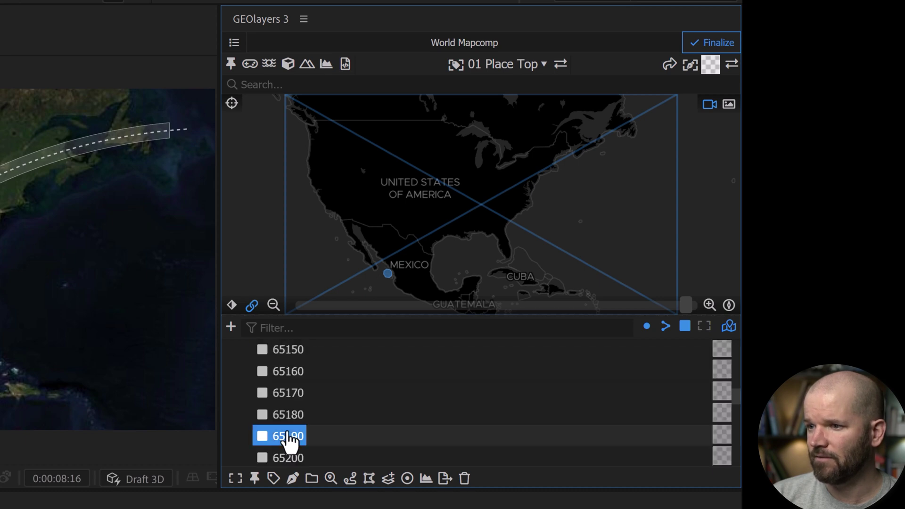
pyautogui.scroll(-1, 331, 434)
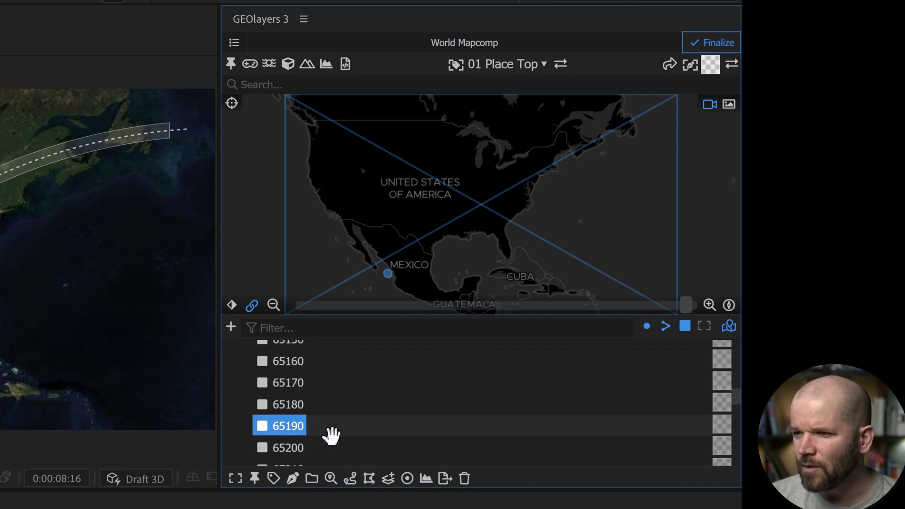
pyautogui.scroll(-2, 331, 434)
pyautogui.click(295, 366)
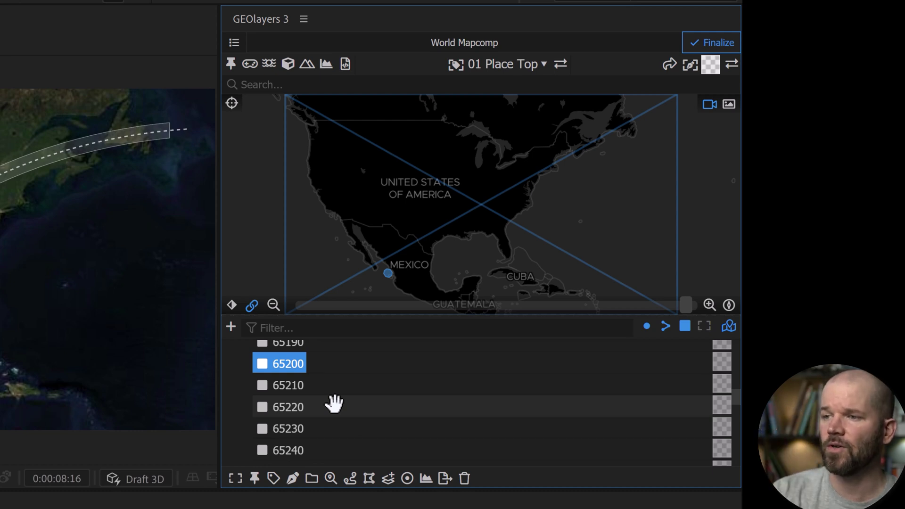
pyautogui.scroll(-15, 330, 401)
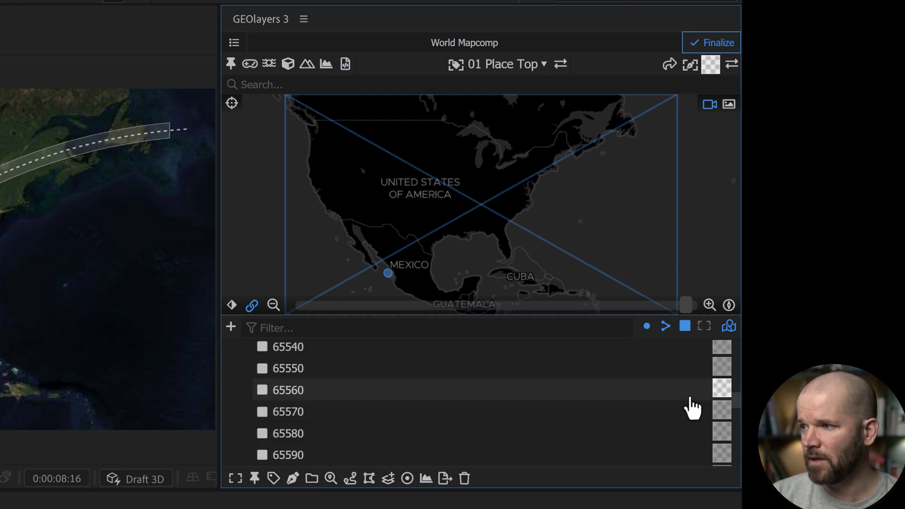
pyautogui.scroll(1, 302, 398)
pyautogui.scroll(15, 372, 390)
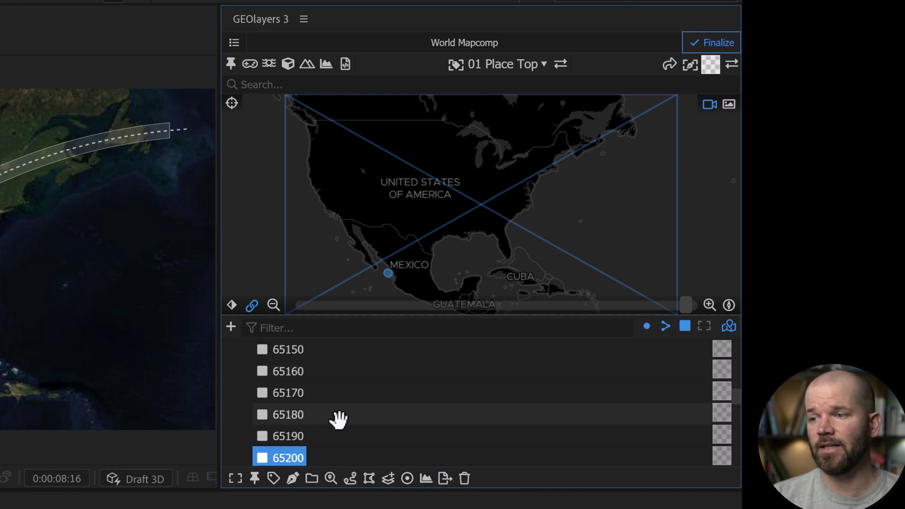
pyautogui.click(289, 437)
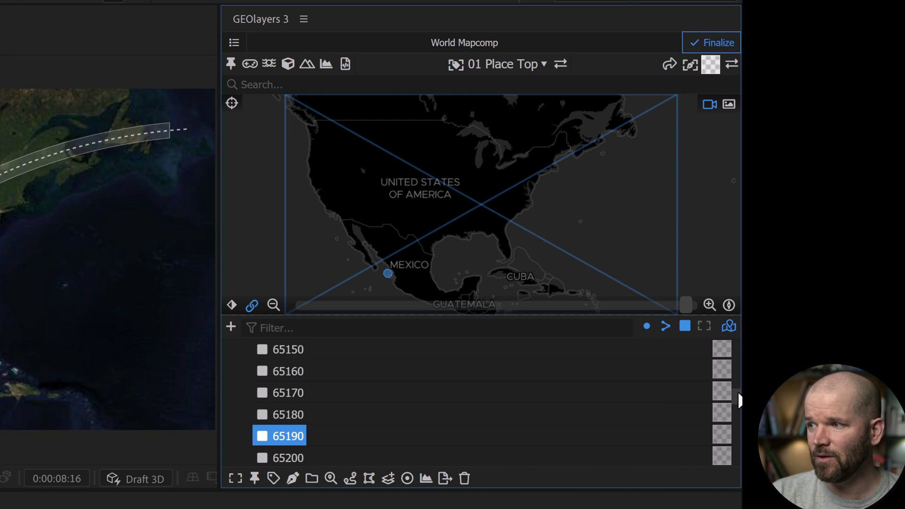
# - Select features 59930 through 65190 and delete them
pyautogui.moveTo(739, 386); pyautogui.dragTo(737, 343)
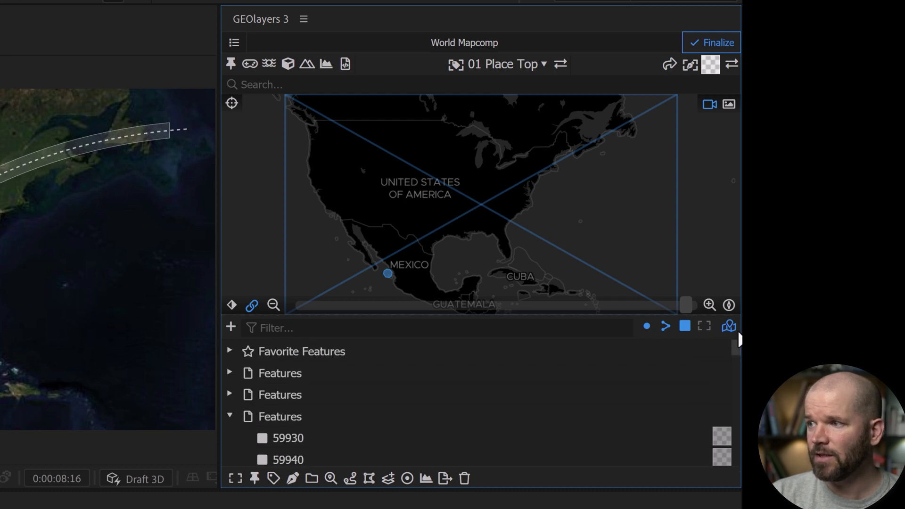
pyautogui.keyDown('shift'); pyautogui.click(296, 440); pyautogui.keyUp('shift')
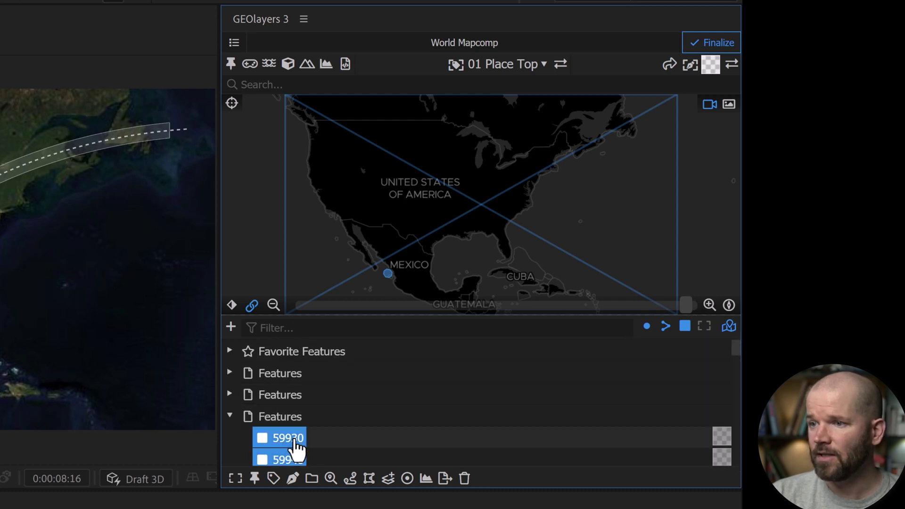
pyautogui.press('Delete')
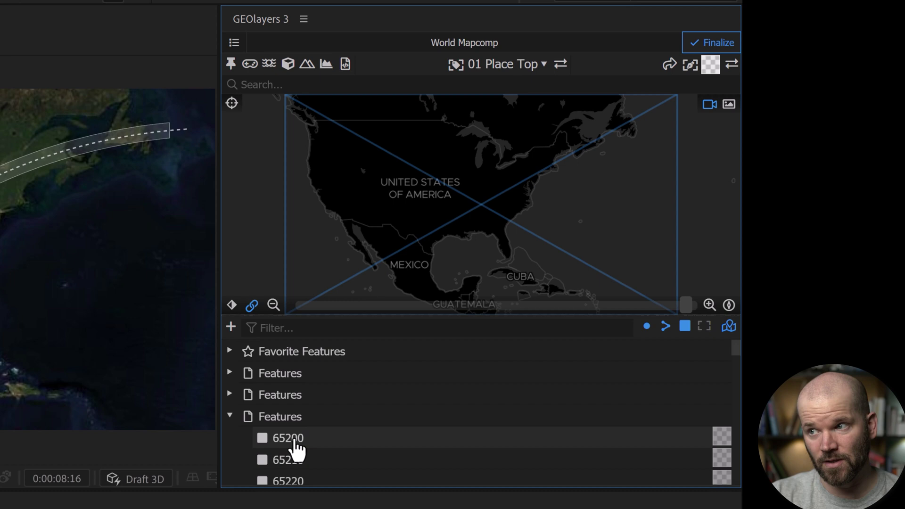
# - Check the map positions of features 65200, 69080, 69740, 70130 and 70480
pyautogui.click(296, 438)
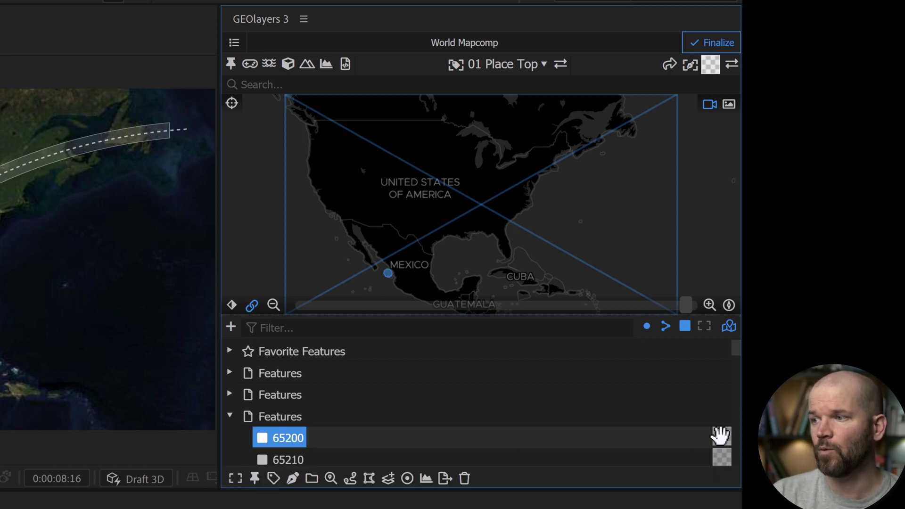
pyautogui.moveTo(735, 351); pyautogui.dragTo(737, 418)
pyautogui.click(292, 443)
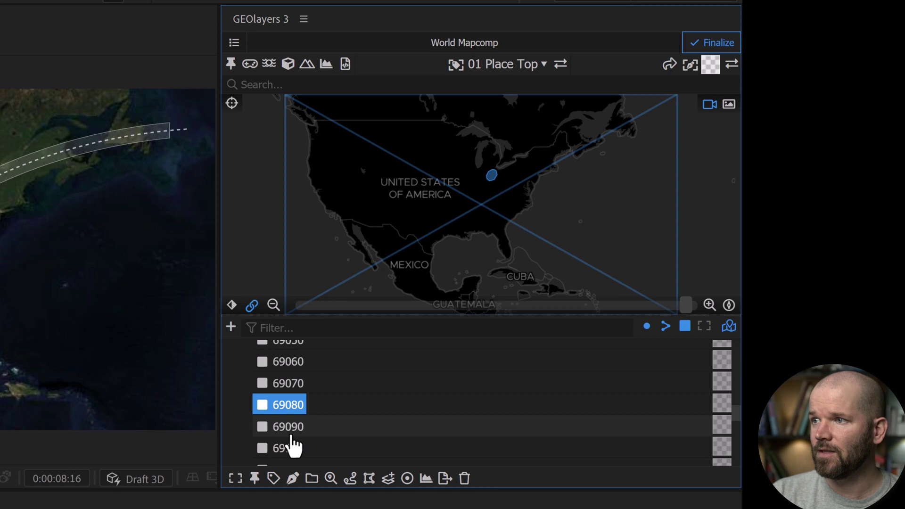
pyautogui.scroll(-15, 293, 424)
pyautogui.click(299, 423)
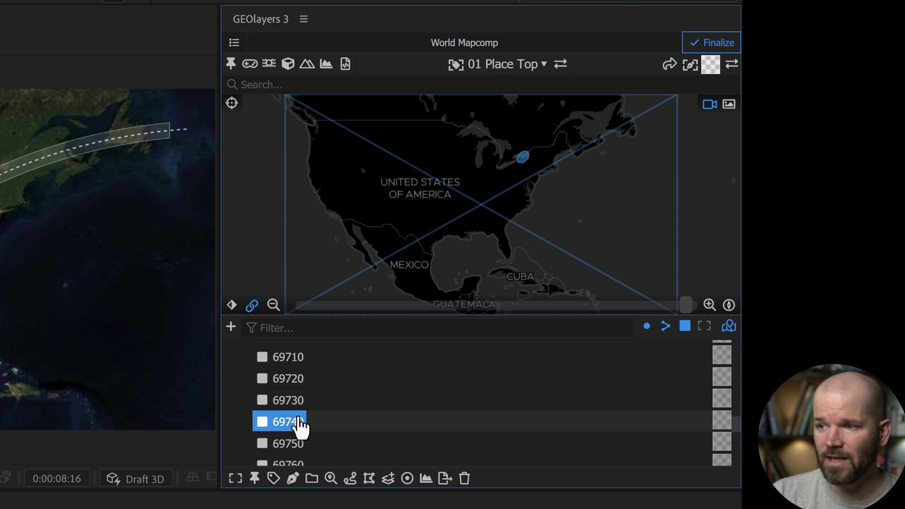
pyautogui.scroll(-10, 299, 426)
pyautogui.click(298, 418)
pyautogui.scroll(-2, 299, 415)
pyautogui.scroll(-9, 297, 411)
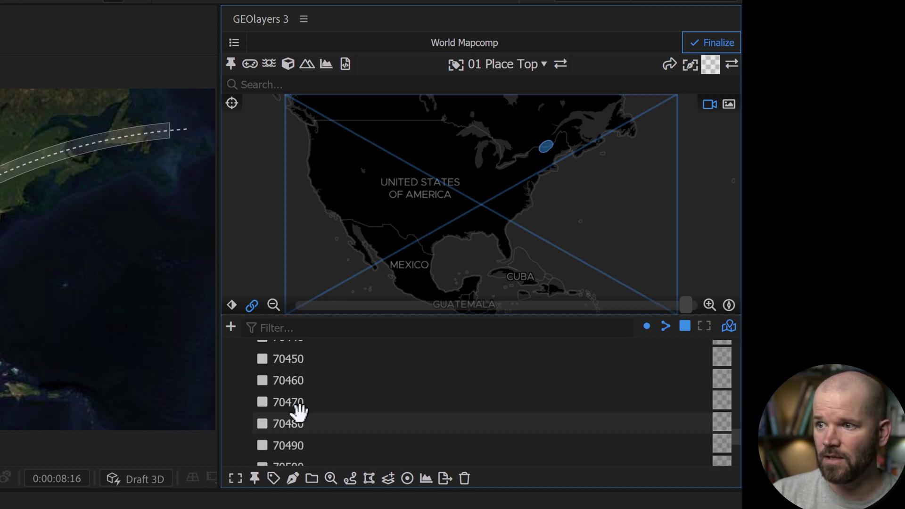
pyautogui.click(299, 423)
# - Preview feature 71010 and features 71680 through 71730 on the map
pyautogui.scroll(-15, 298, 426)
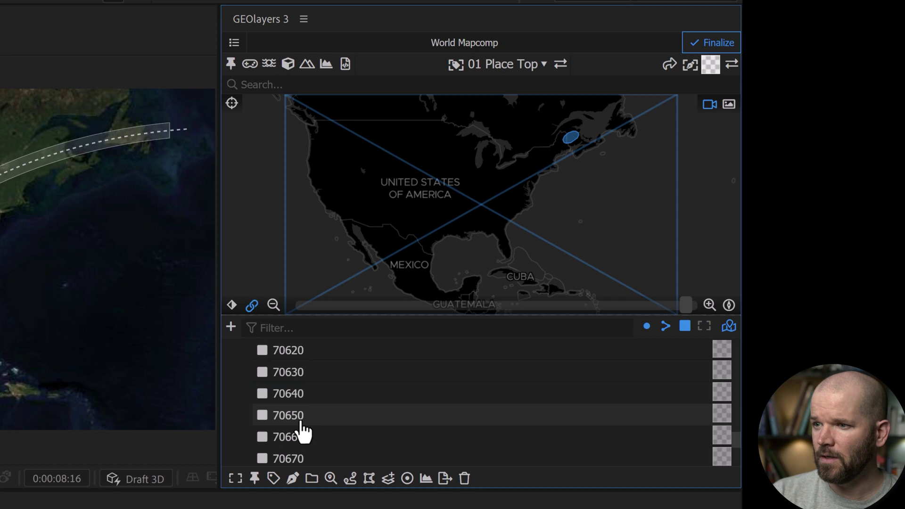
pyautogui.click(303, 417)
pyautogui.click(291, 350)
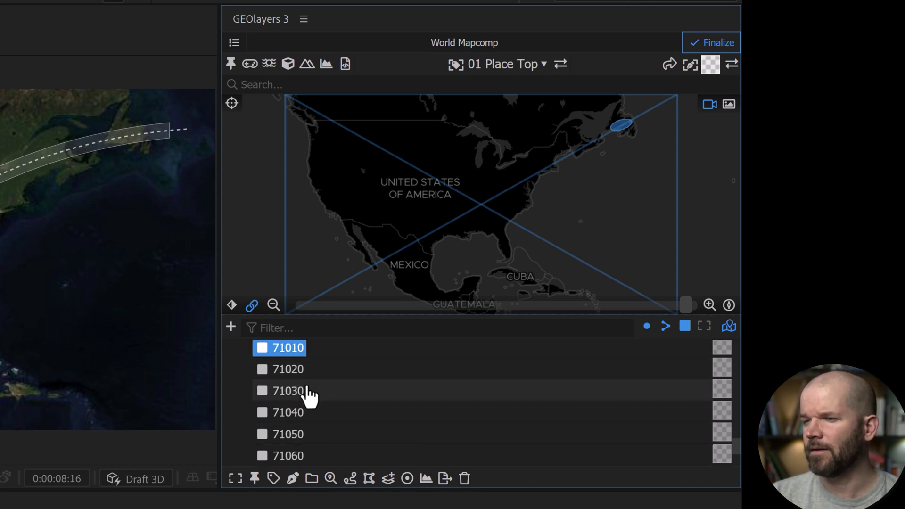
pyautogui.scroll(3, 297, 424)
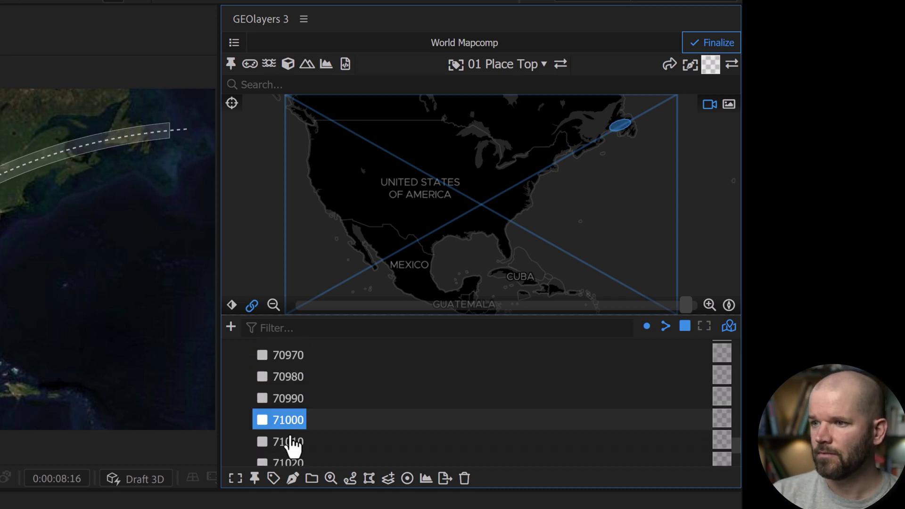
pyautogui.scroll(-10, 293, 431)
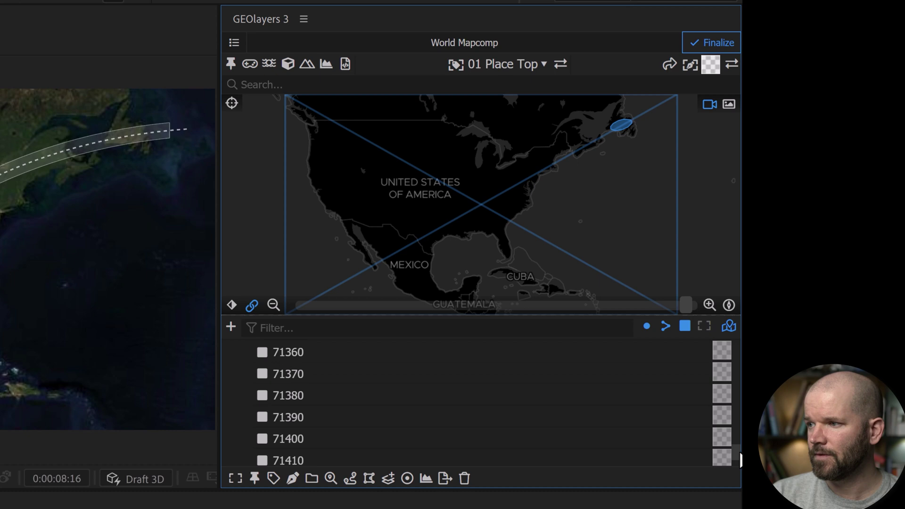
pyautogui.scroll(-8, 738, 459)
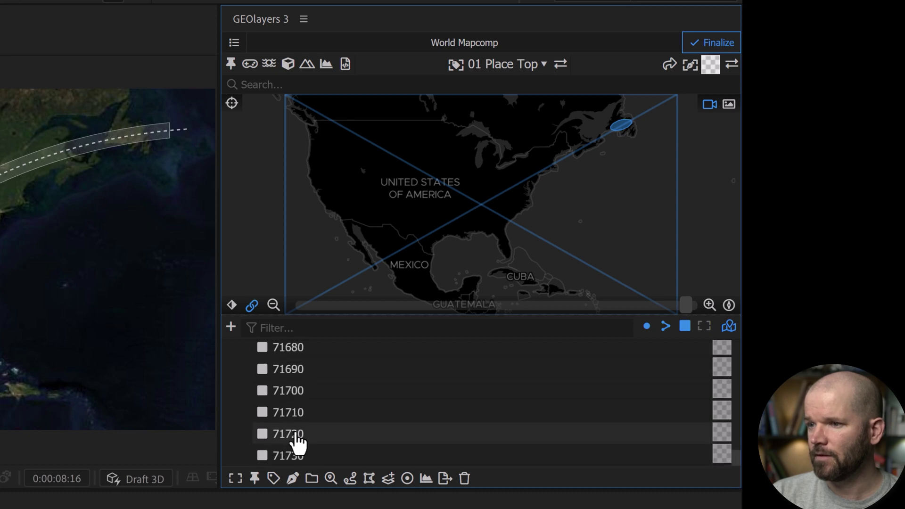
pyautogui.keyDown('shift'); pyautogui.click(300, 456); pyautogui.keyUp('shift')
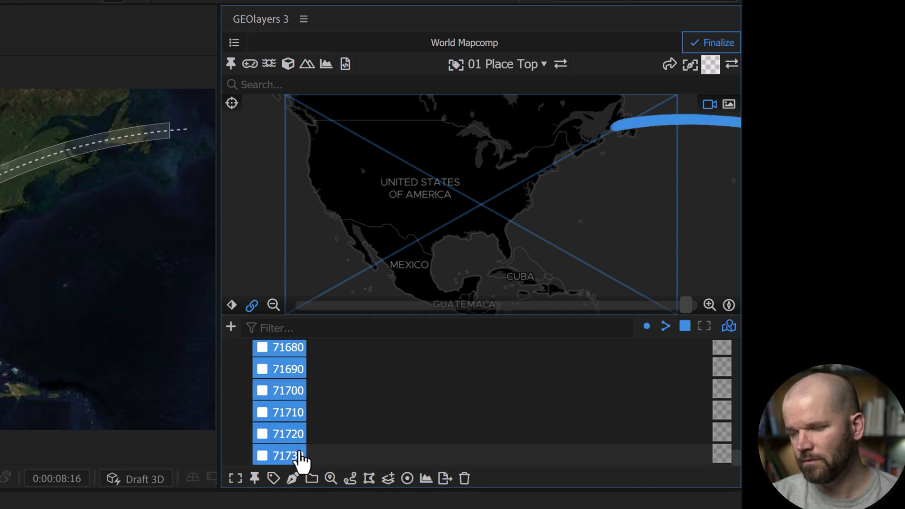
pyautogui.scroll(20, 380, 390)
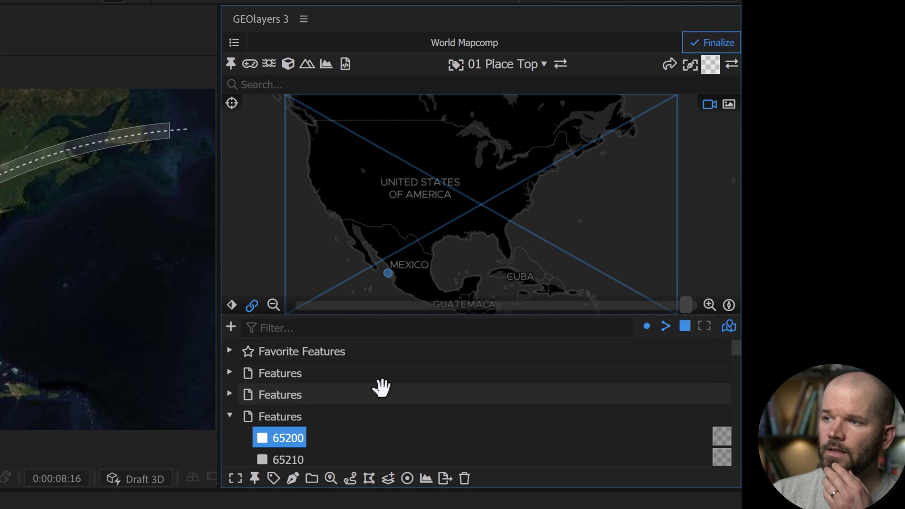
# - Apply the white style, then add a new layer style named Umbra
pyautogui.click(711, 65)
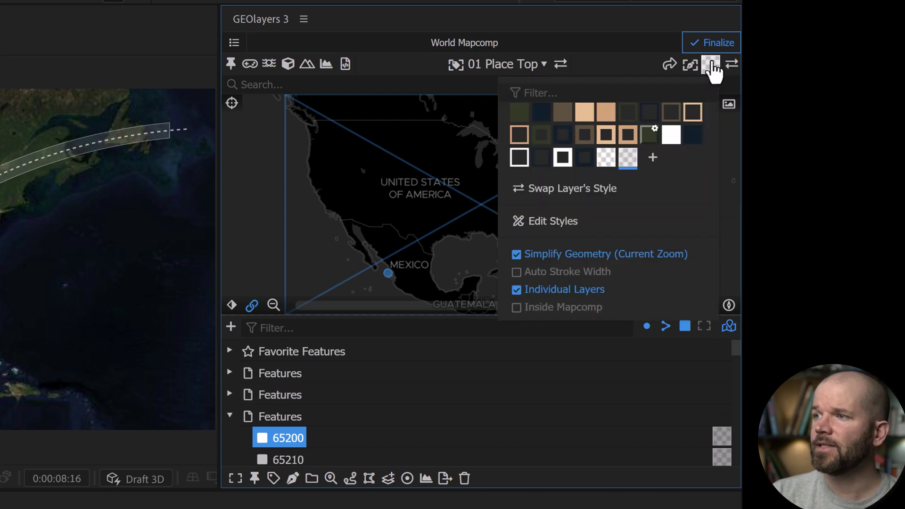
pyautogui.click(671, 137)
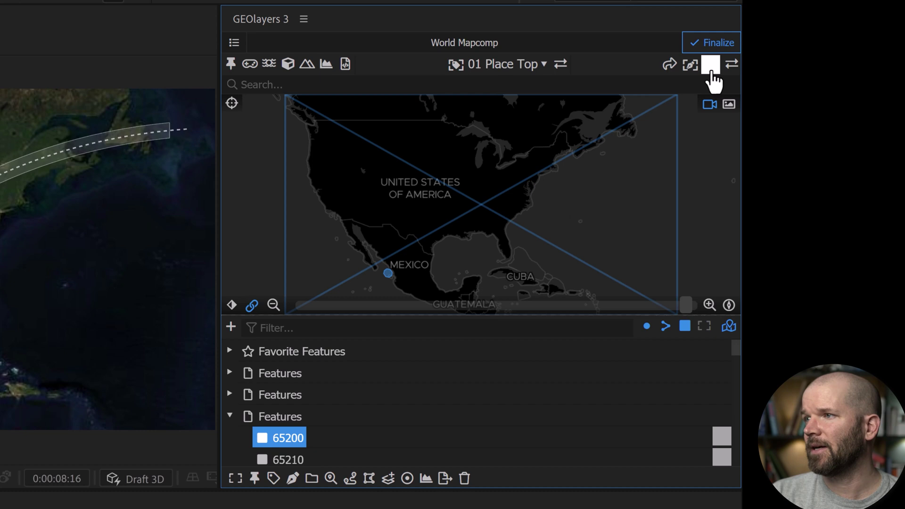
pyautogui.click(711, 71)
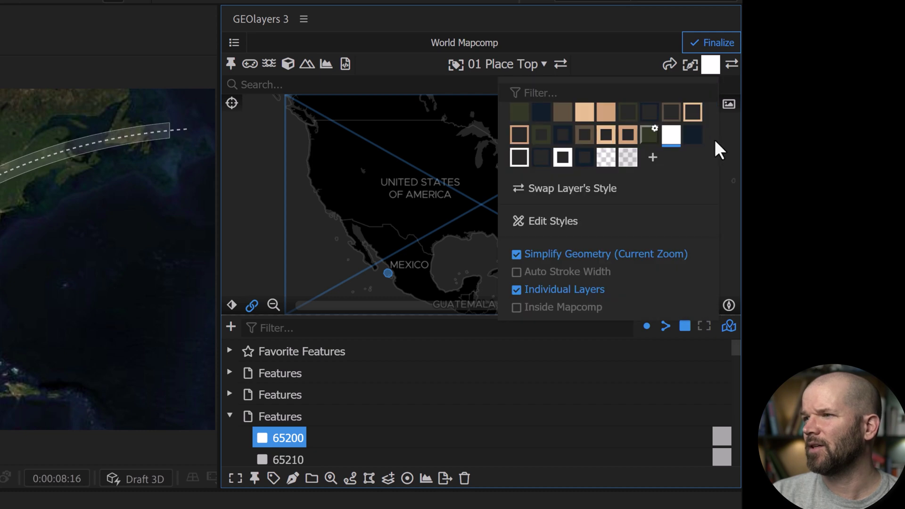
pyautogui.click(653, 158)
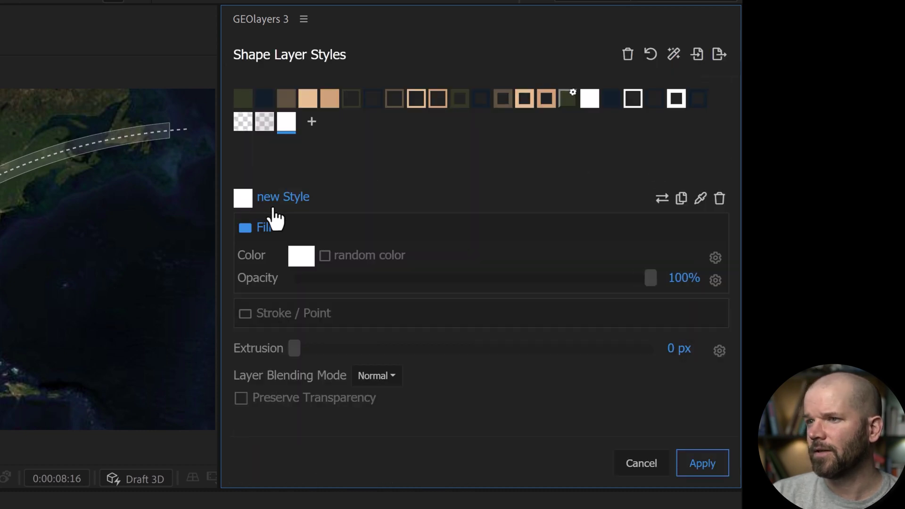
pyautogui.click(275, 200)
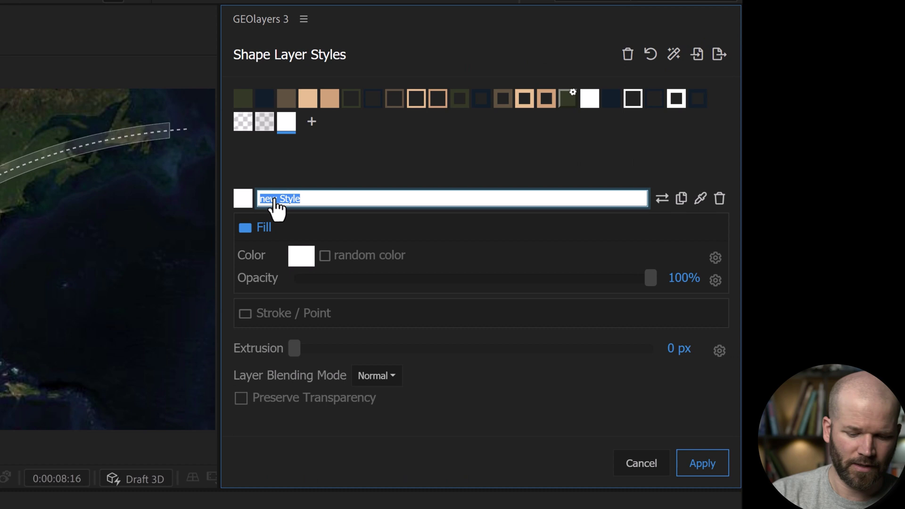
pyautogui.write('Umbra')
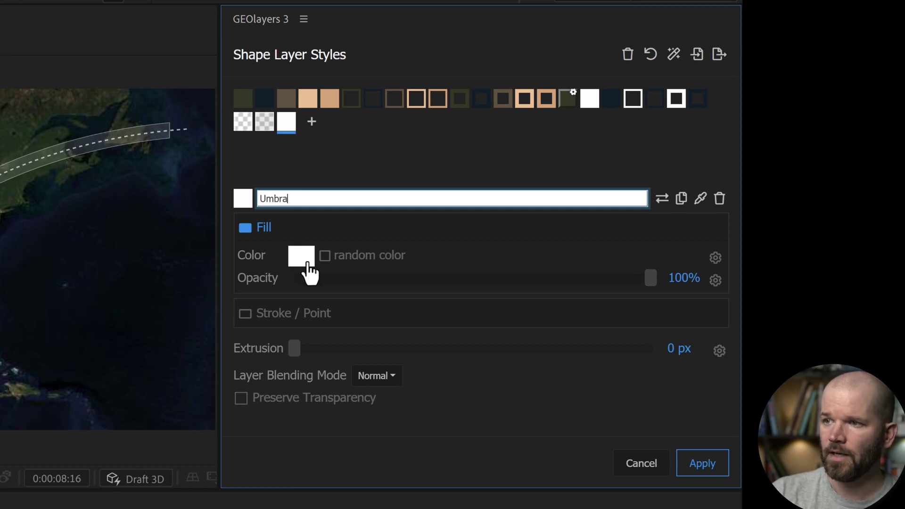
pyautogui.press('Return')
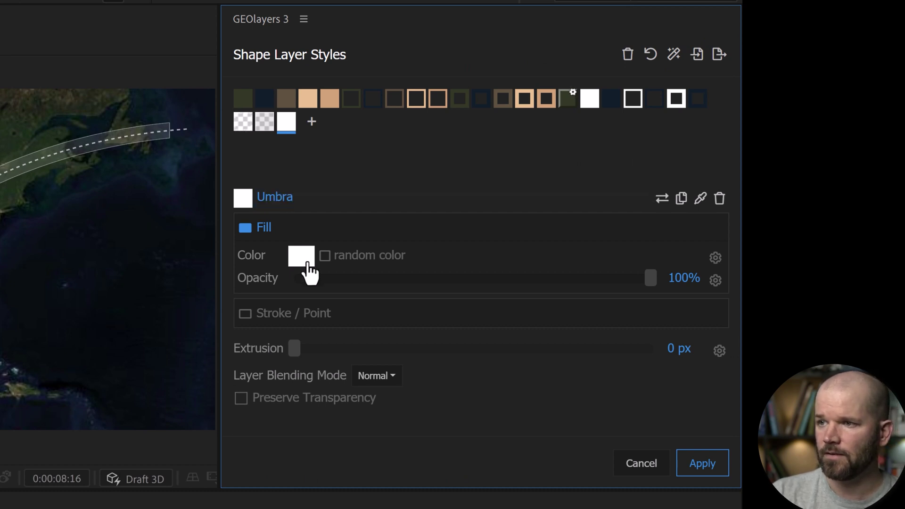
# - Give the Umbra style a solid black #000000 fill and apply it to the features
pyautogui.click(305, 257)
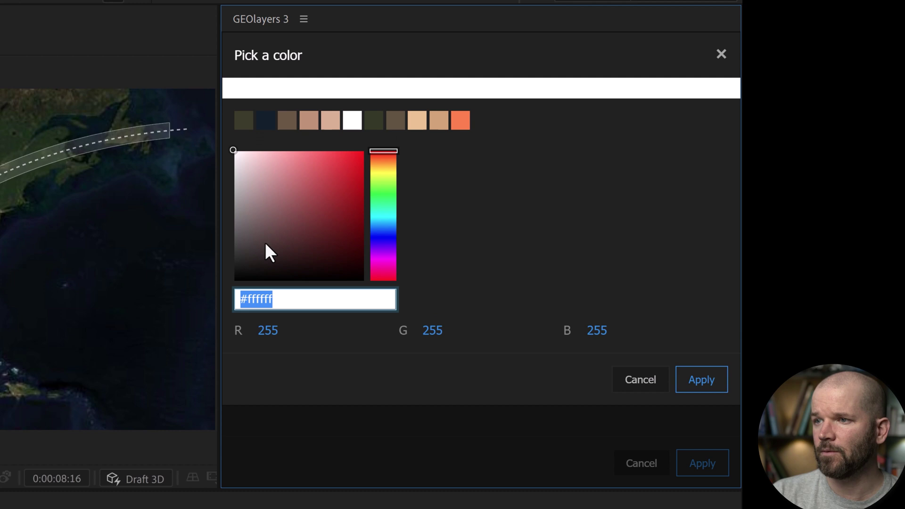
pyautogui.moveTo(265, 243); pyautogui.dragTo(207, 299)
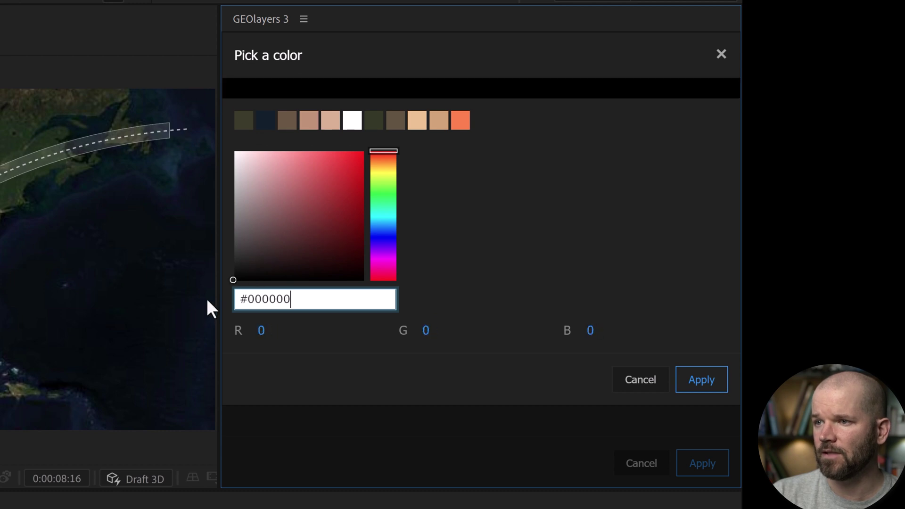
pyautogui.click(717, 387)
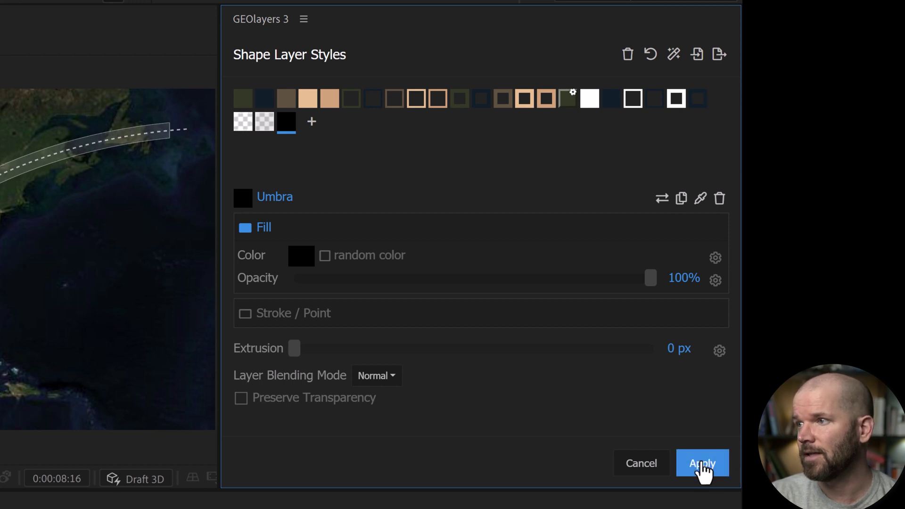
pyautogui.click(702, 463)
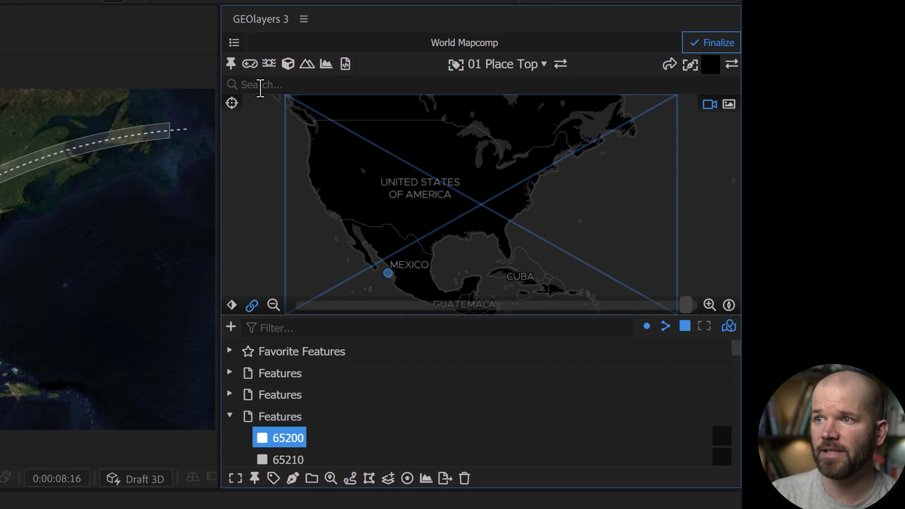
# - Create a new mapcomp named Umbra linked to World Mapcomp, at 3840×2160, 24 fps, 45 seconds
pyautogui.click(234, 53)
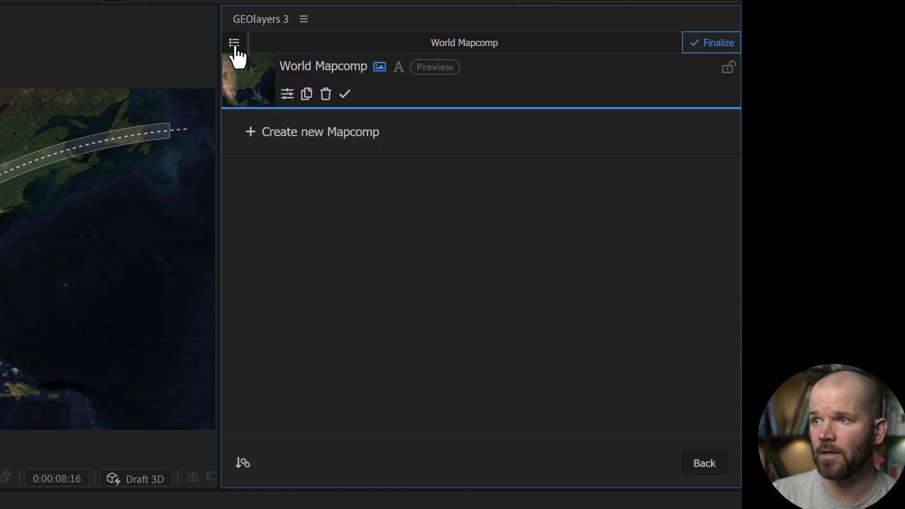
pyautogui.click(297, 137)
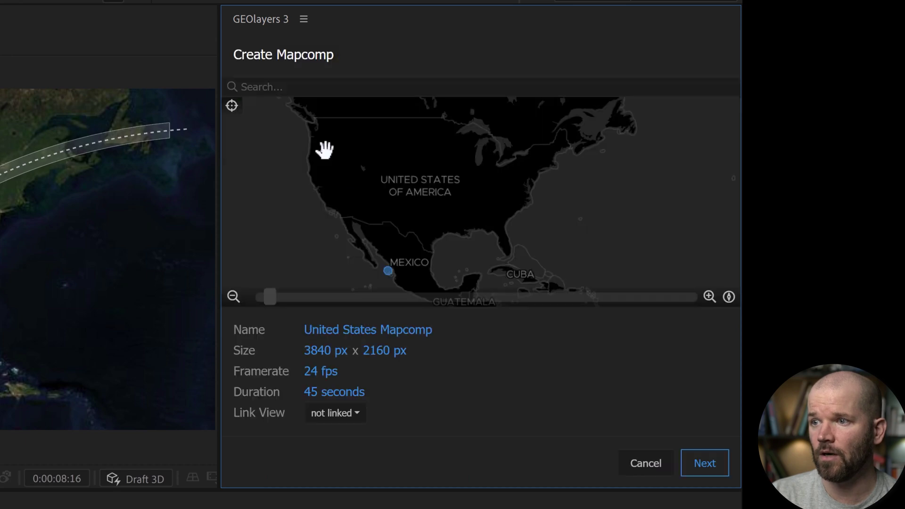
pyautogui.click(335, 331)
pyautogui.write('Umbra')
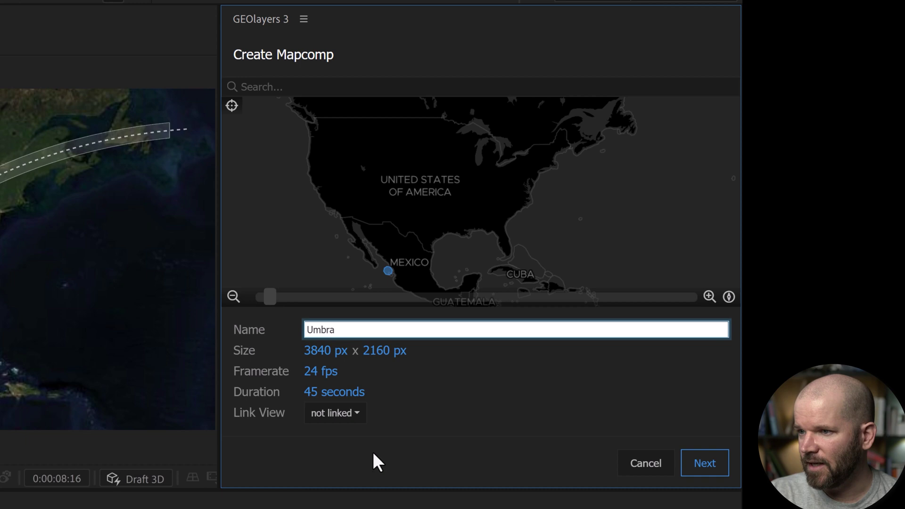
pyautogui.click(351, 415)
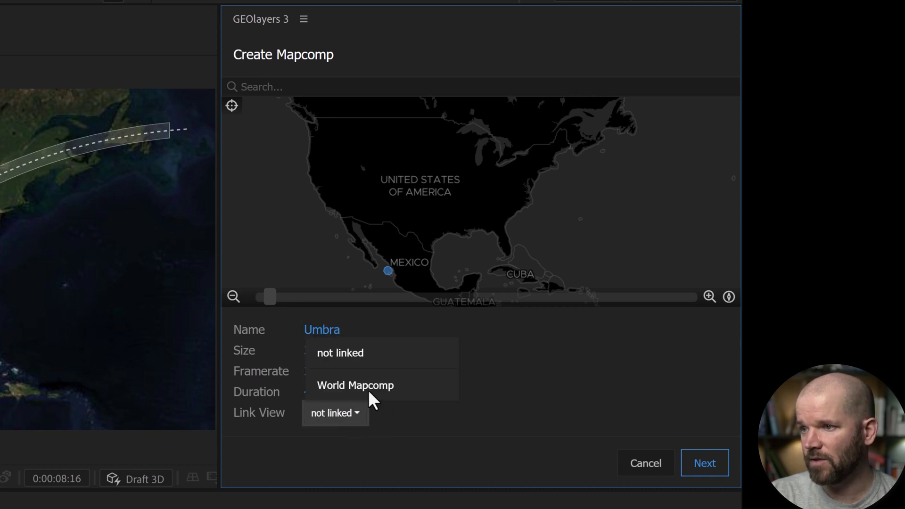
pyautogui.click(367, 392)
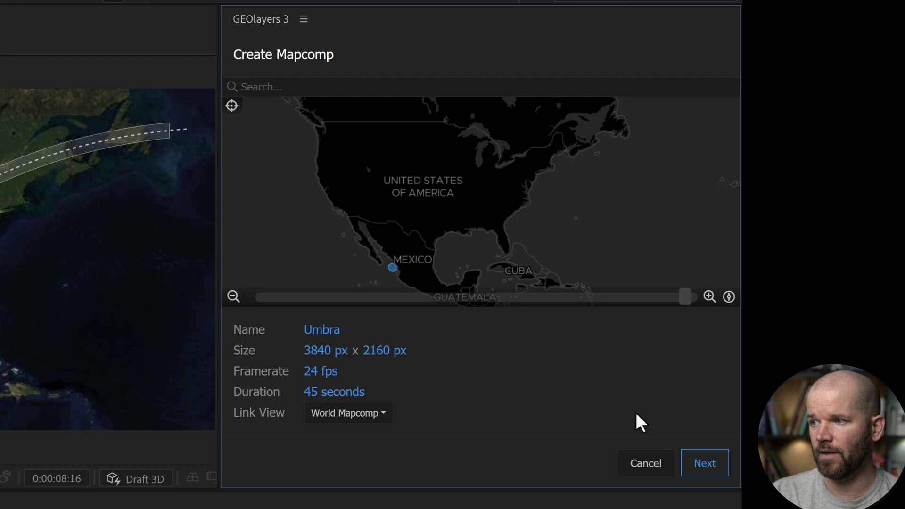
pyautogui.click(704, 464)
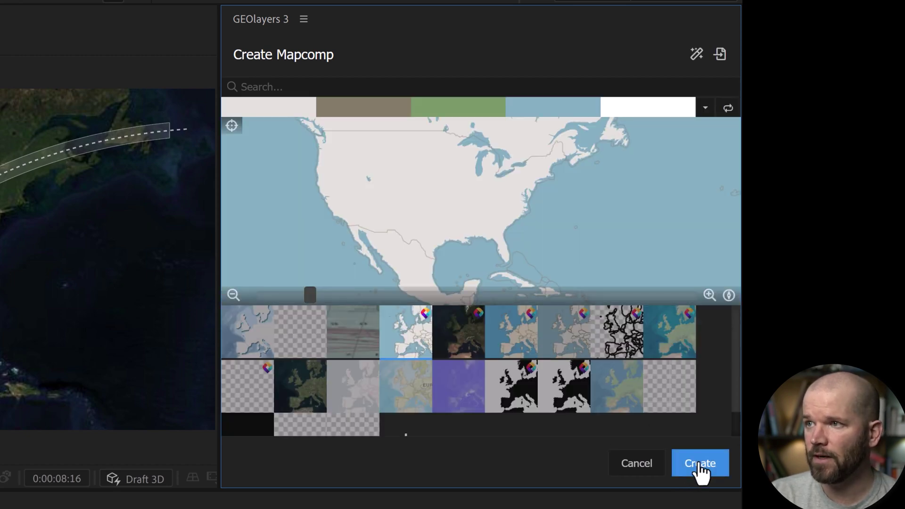
# - Create the Umbra mapcomp and turn off its map imagery and labels
pyautogui.click(701, 465)
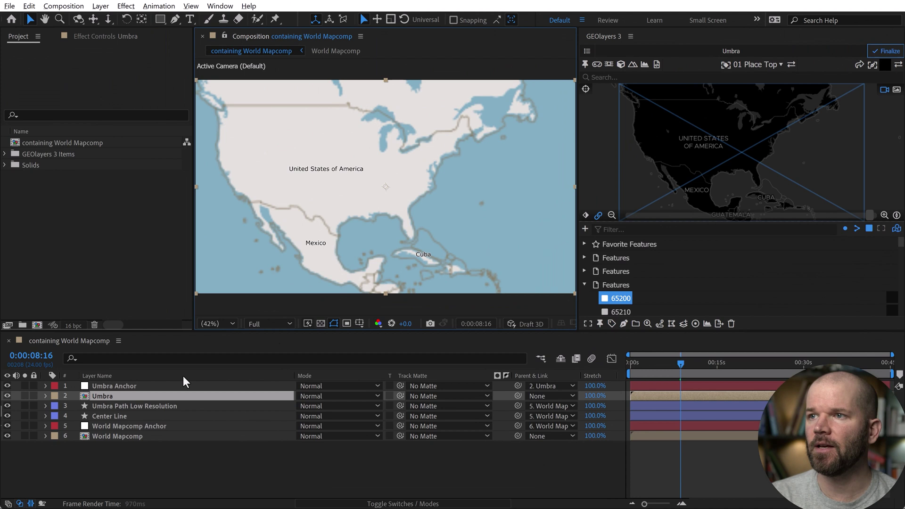
pyautogui.click(587, 52)
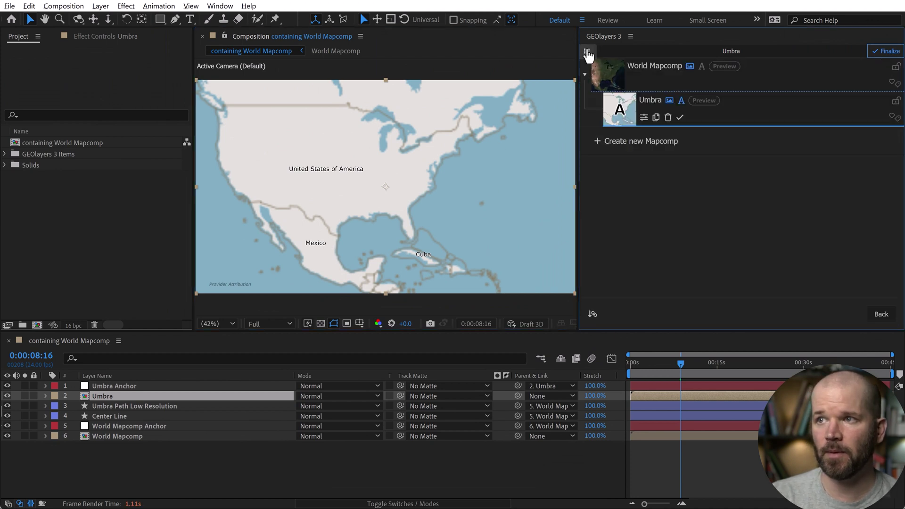
pyautogui.click(670, 101)
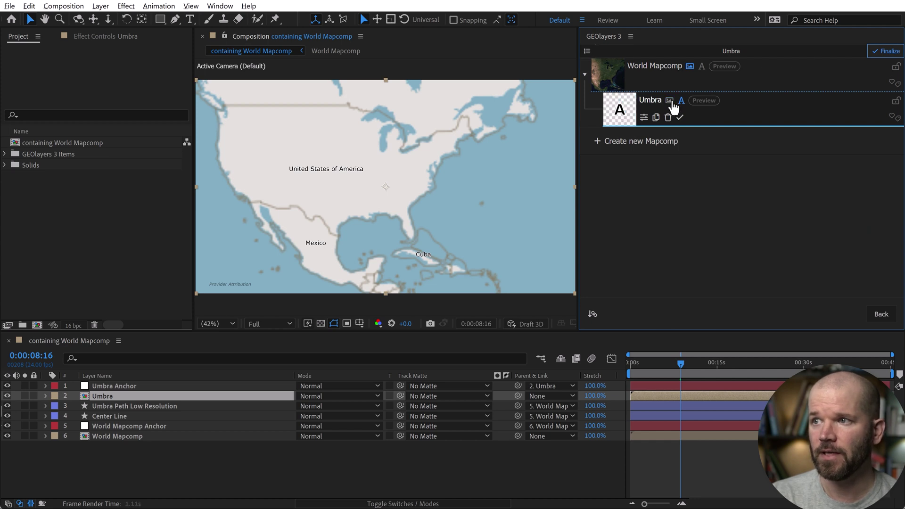
pyautogui.click(681, 101)
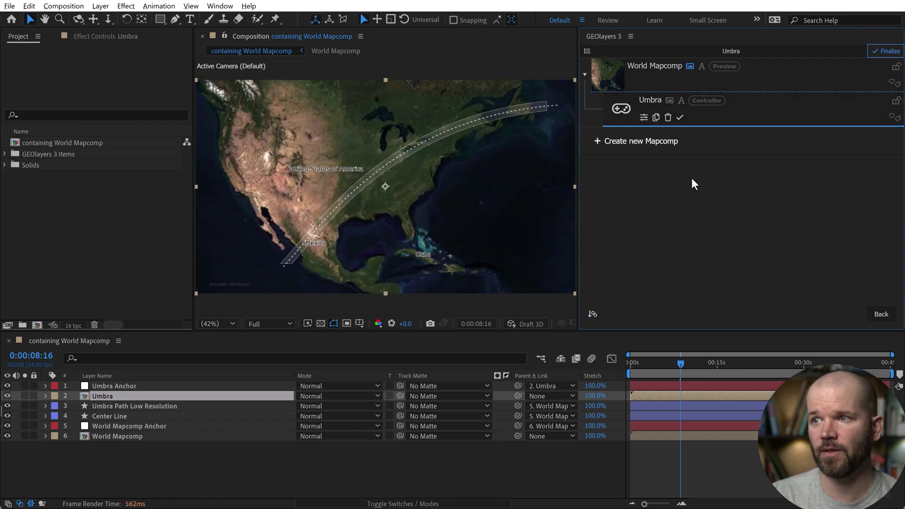
# - Open the Umbra mapcomp's feature editor and enable Inside Mapcomp in the style options
pyautogui.click(629, 149)
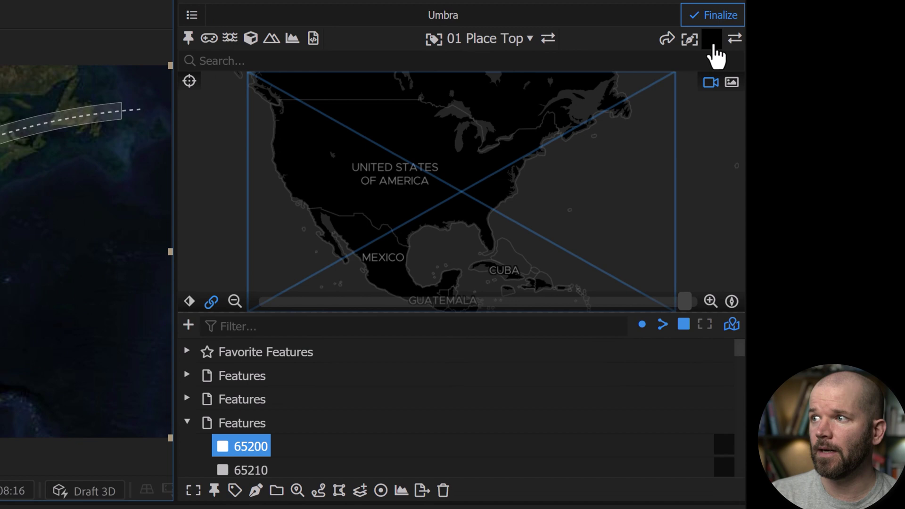
pyautogui.click(712, 40)
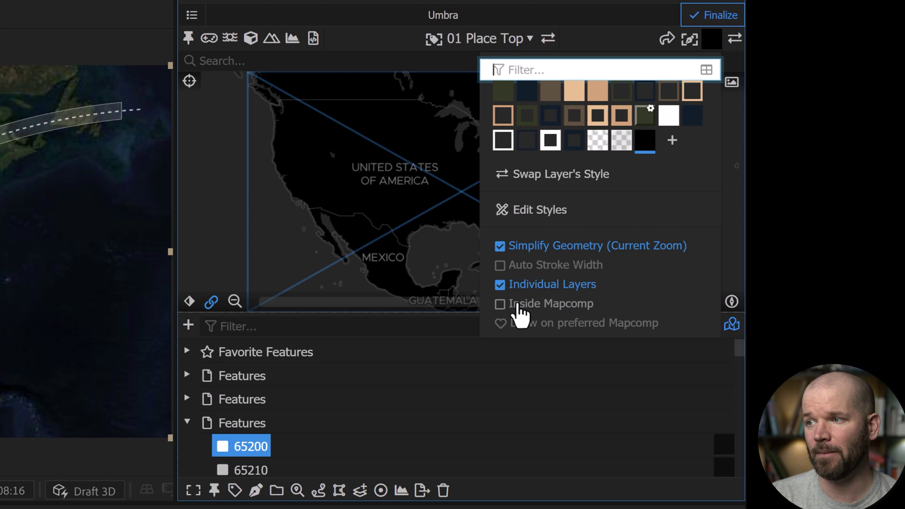
pyautogui.click(520, 315)
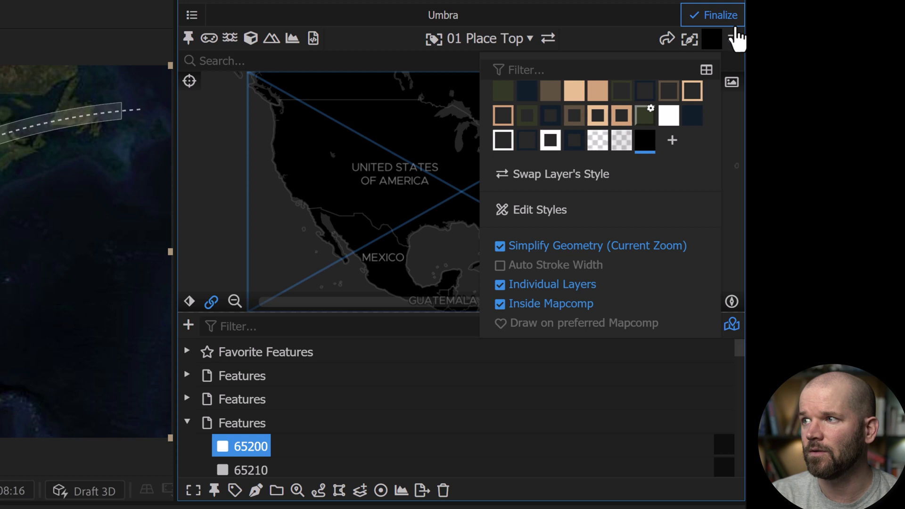
pyautogui.click(735, 38)
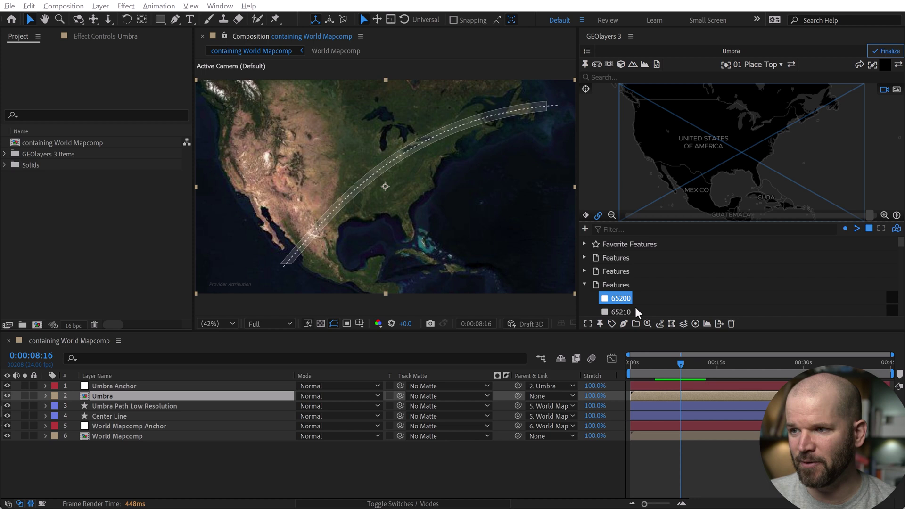
# - Select the umbra features down to 71000 at the bottom of the Features list
pyautogui.click(618, 299)
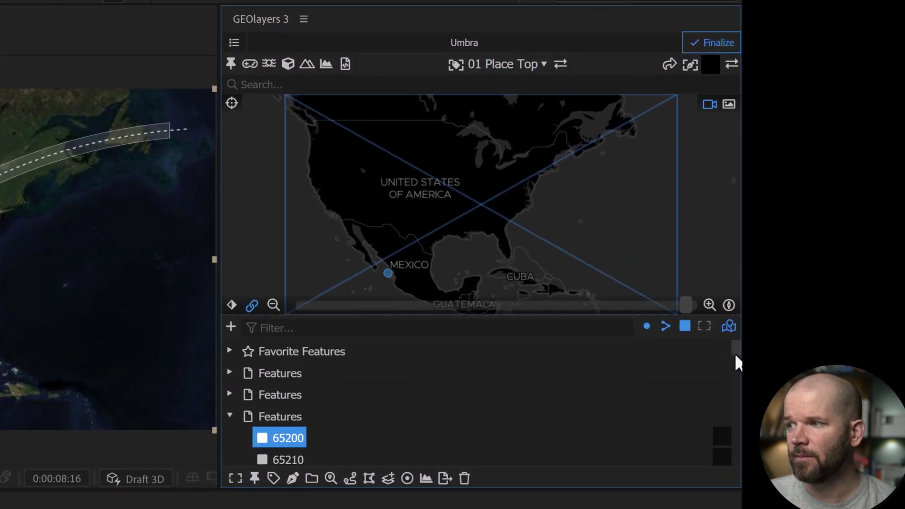
pyautogui.moveTo(735, 358); pyautogui.dragTo(729, 479)
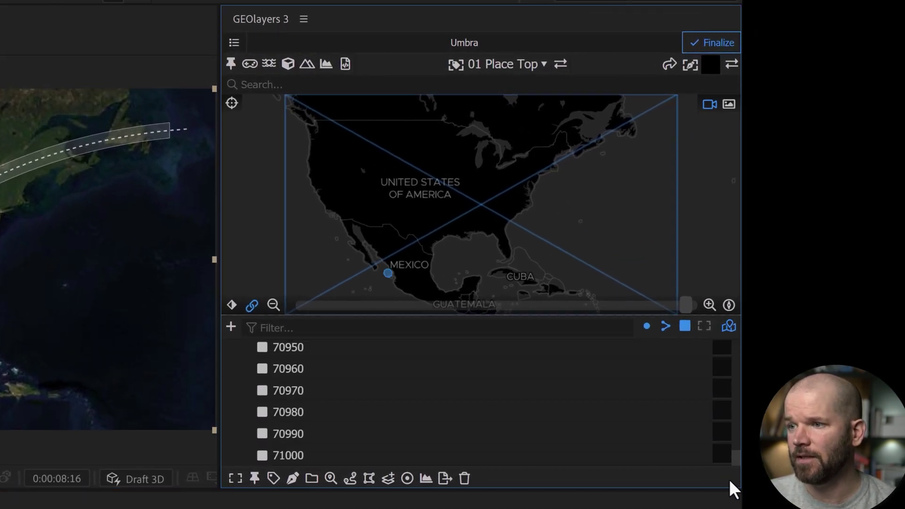
pyautogui.keyDown('shift'); pyautogui.click(284, 455); pyautogui.keyUp('shift')
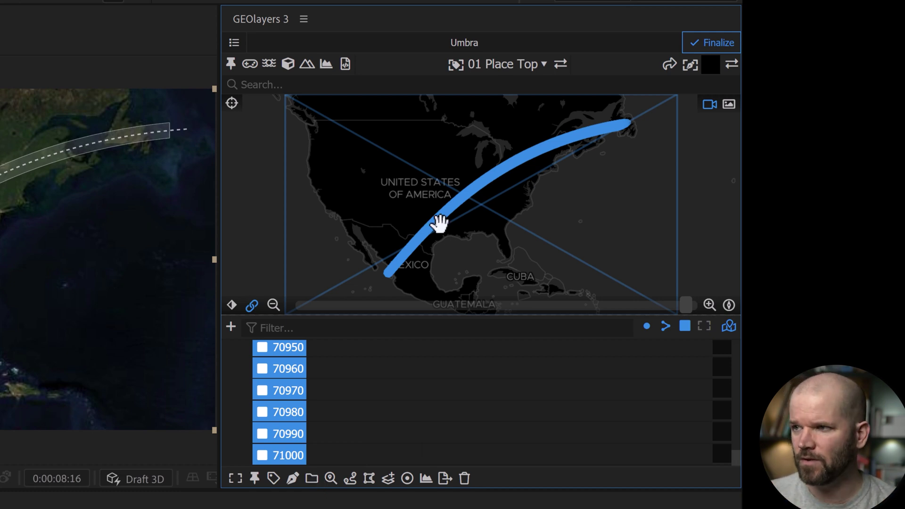
pyautogui.click(710, 66)
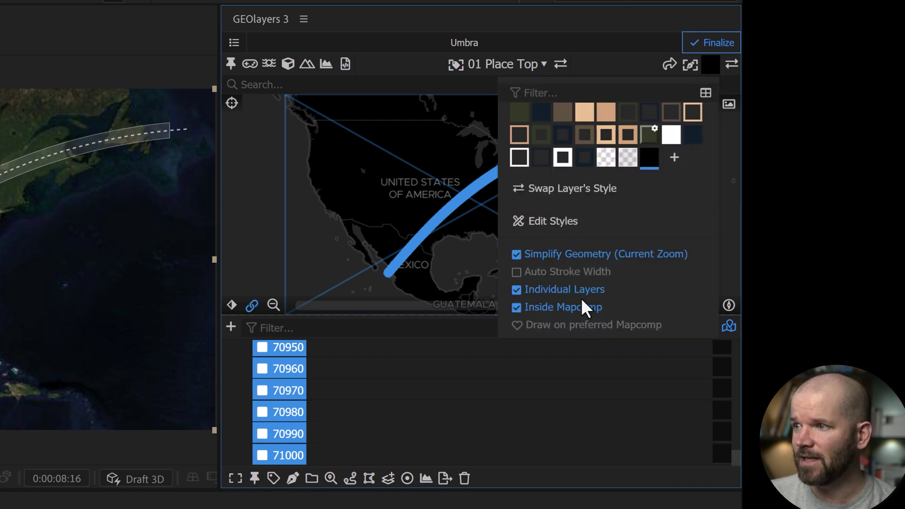
pyautogui.click(710, 71)
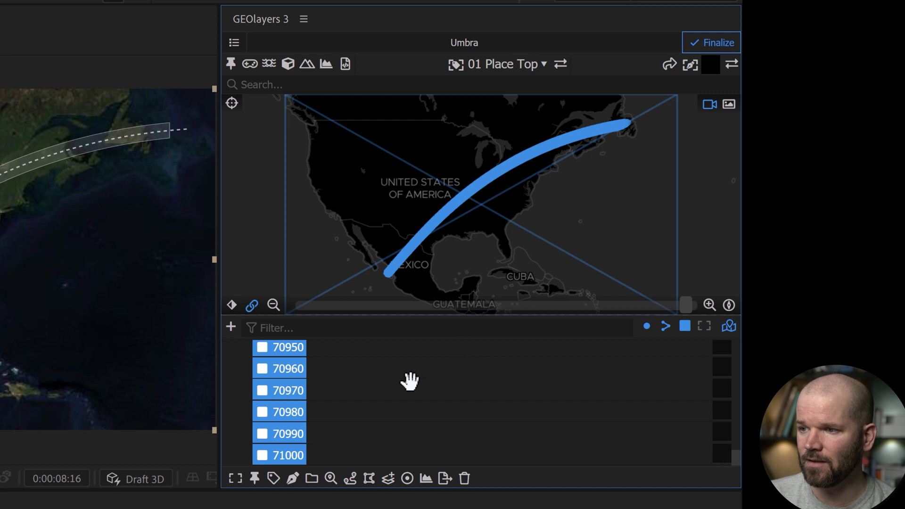
# - Draw the 581 selected umbra features as shapes, accepting the large-feature-count warning
pyautogui.click(293, 478)
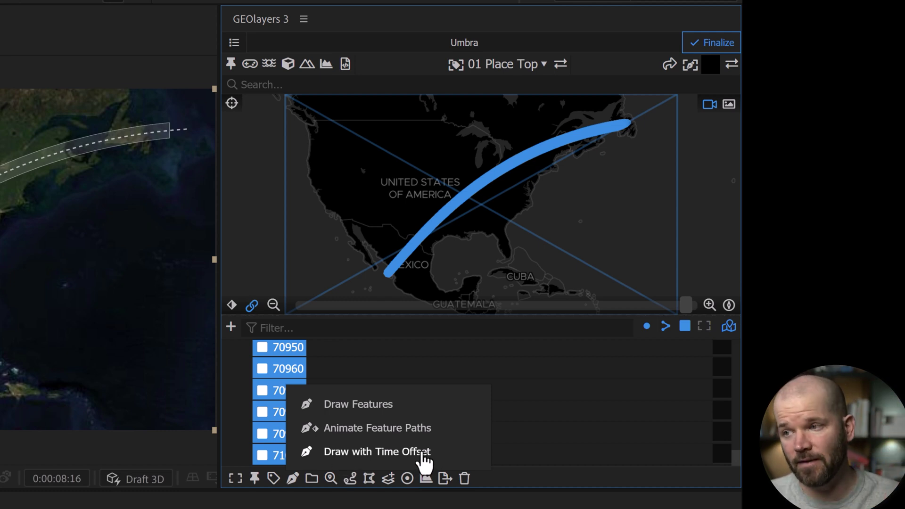
pyautogui.click(352, 414)
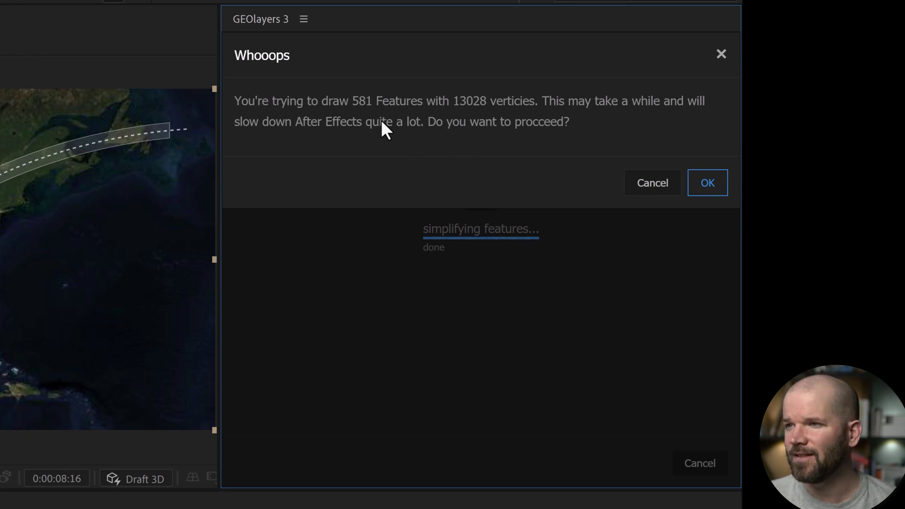
pyautogui.click(719, 185)
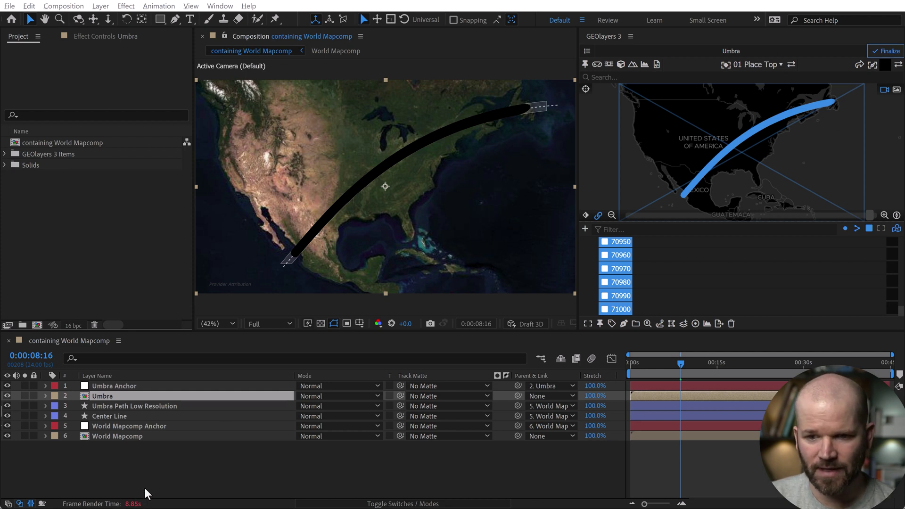
# - Open the Umbra composition showing its drawn feature layers up to 71000
pyautogui.doubleClick(102, 396)
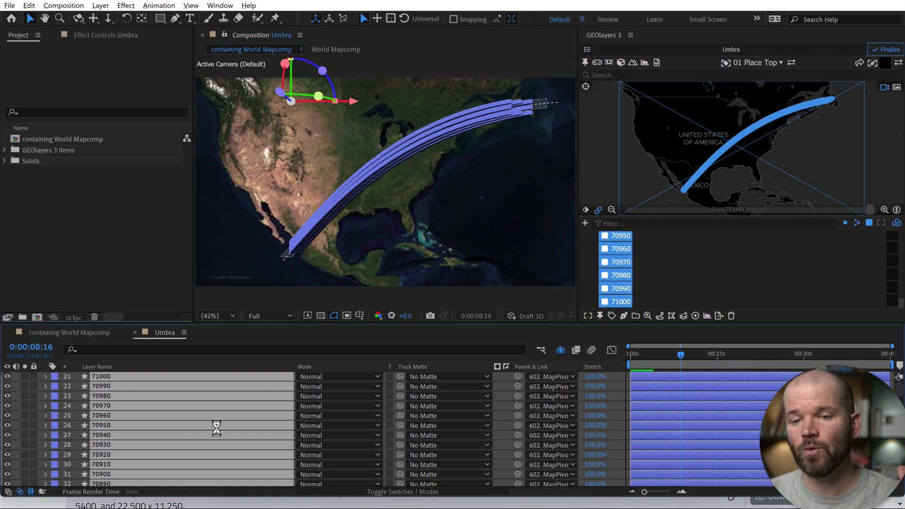
pyautogui.hotkey('alt', 'Tab')
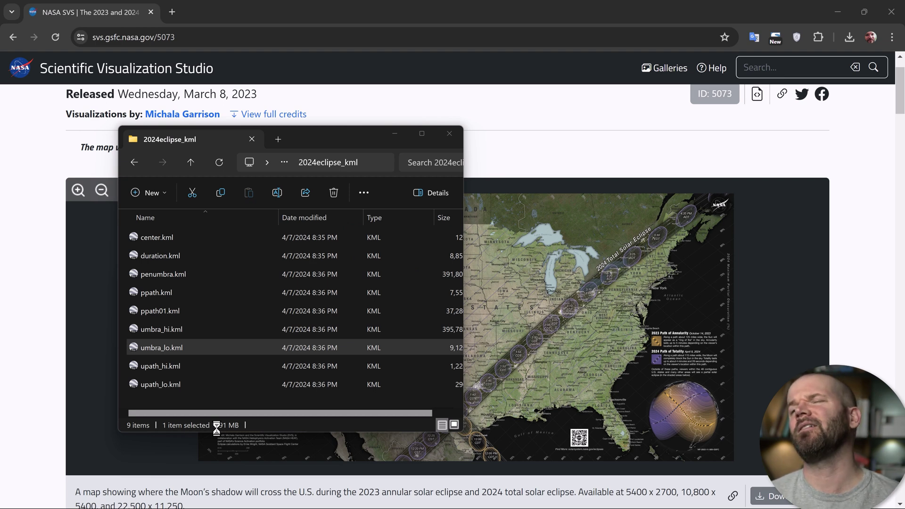
pyautogui.hotkey('alt', 'Tab')
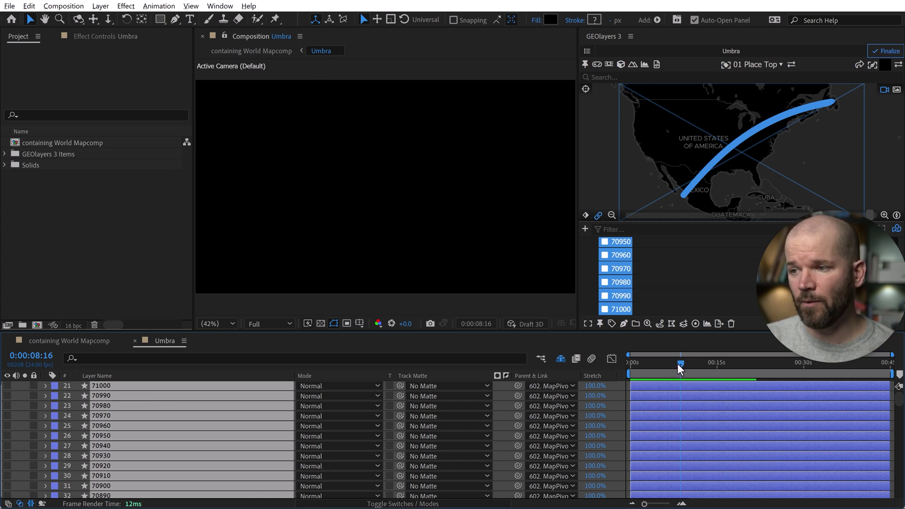
# - Select every numbered umbra frame layer, 71000 down to 65200, in the Umbra timeline
pyautogui.moveTo(677, 364); pyautogui.dragTo(621, 379)
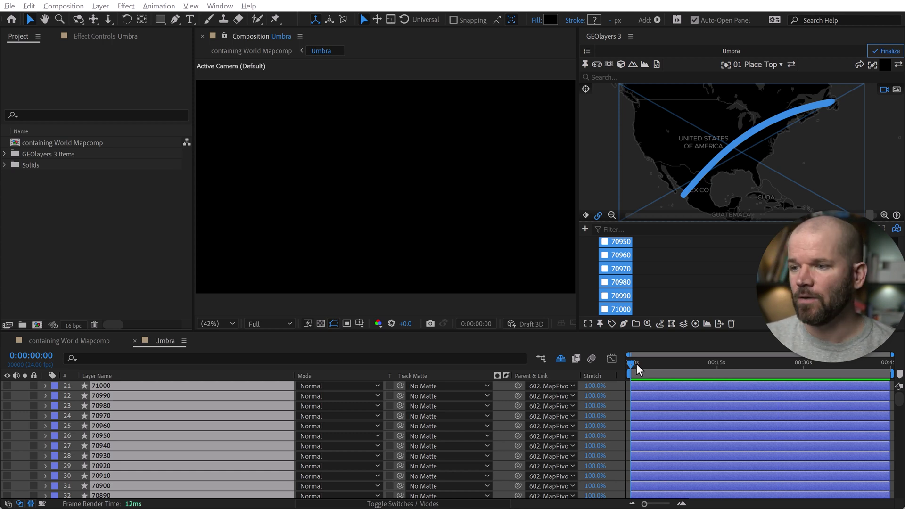
pyautogui.moveTo(636, 363); pyautogui.dragTo(617, 365)
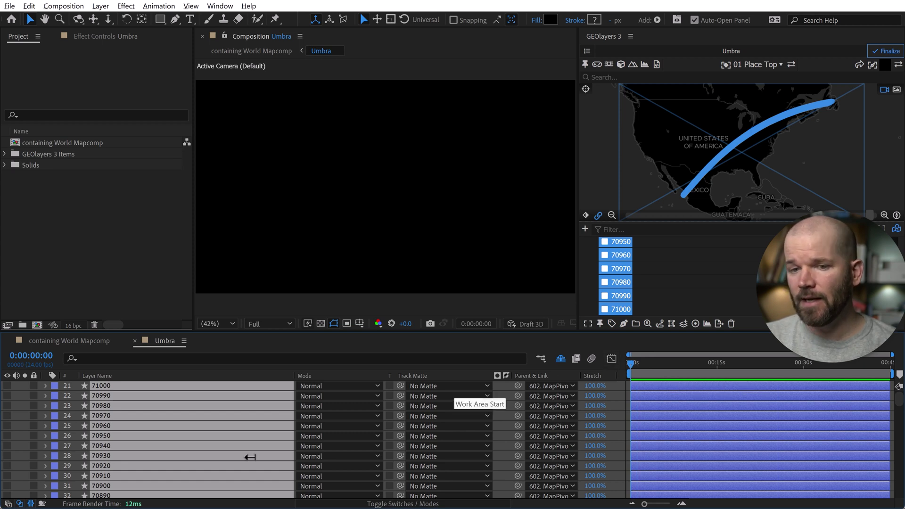
pyautogui.moveTo(899, 402); pyautogui.dragTo(900, 346)
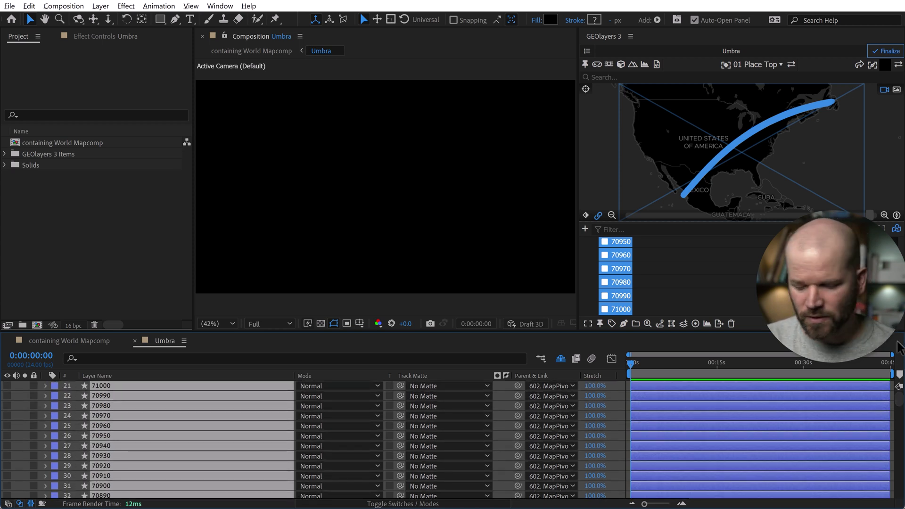
pyautogui.press(';')
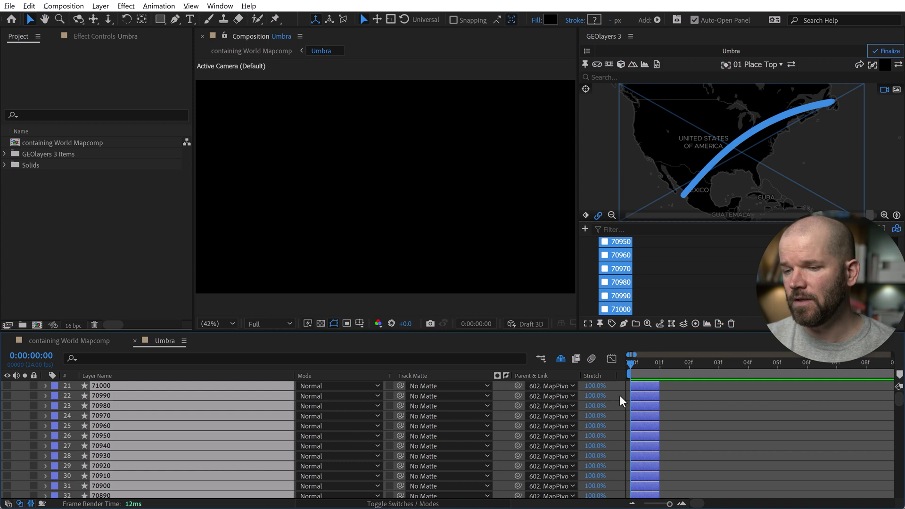
pyautogui.press('F2')
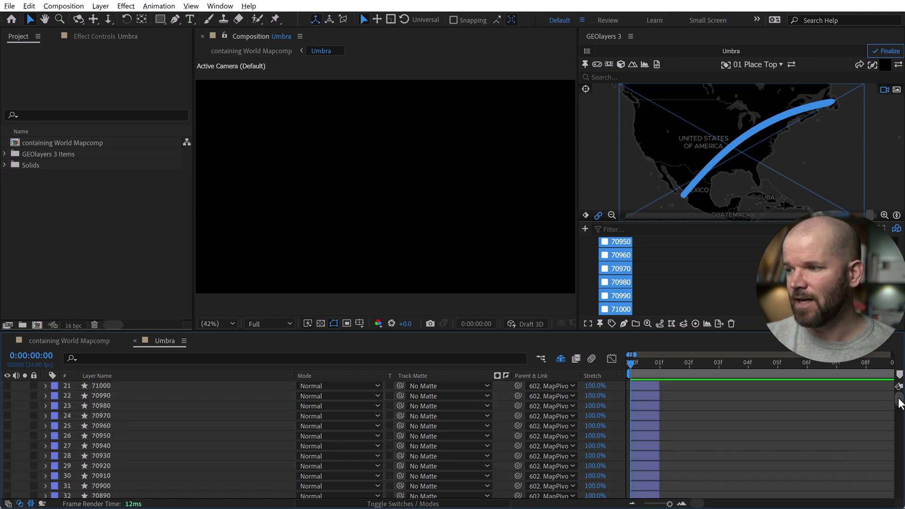
pyautogui.moveTo(896, 406); pyautogui.dragTo(898, 490)
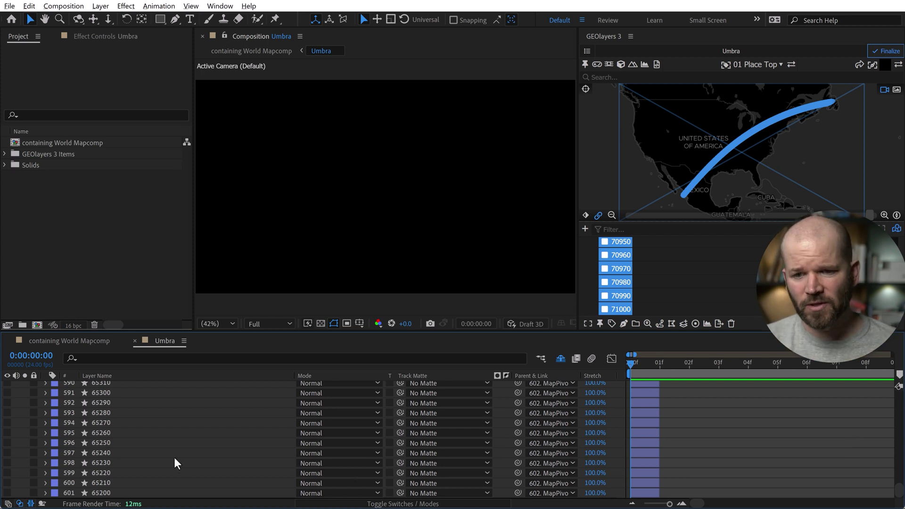
pyautogui.click(112, 493)
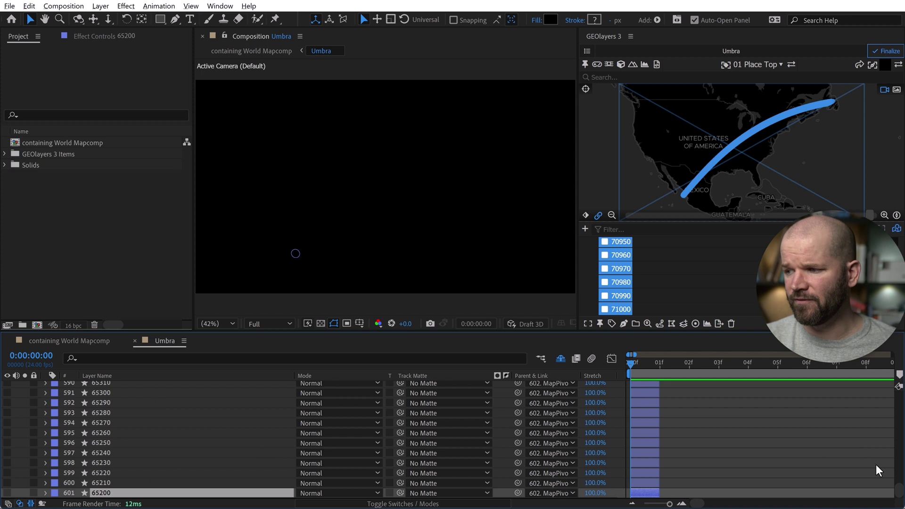
pyautogui.moveTo(900, 492); pyautogui.dragTo(899, 387)
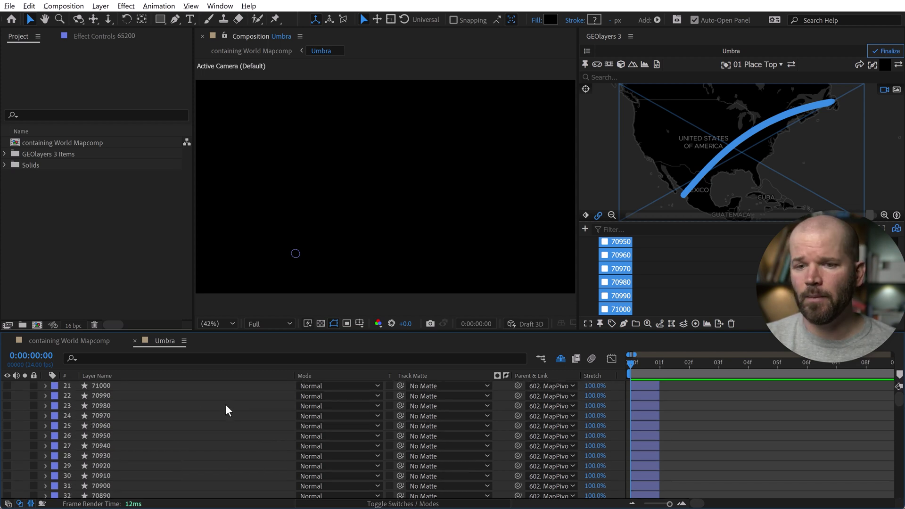
pyautogui.hotkey('ctrl', 'a')
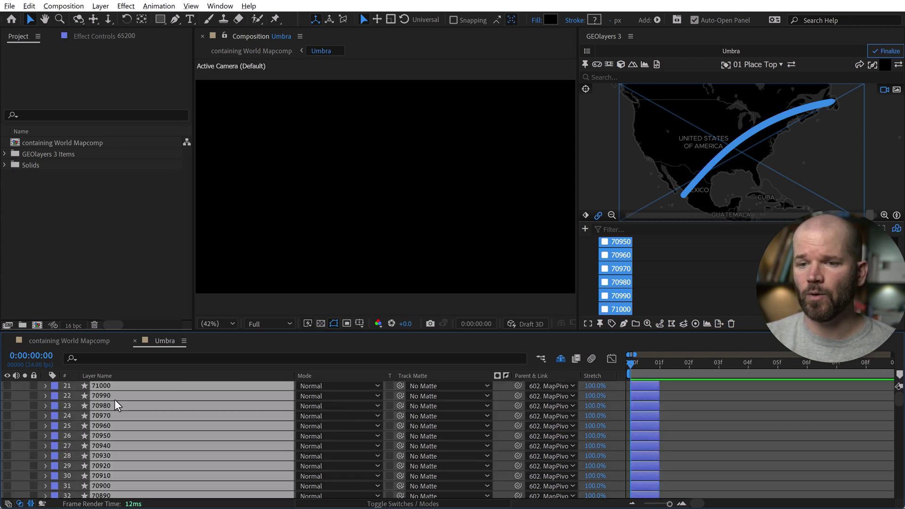
# - Run Sequence Layers with Overlap off so the umbra layers play back to back
pyautogui.click(159, 6)
pyautogui.moveTo(222, 129)
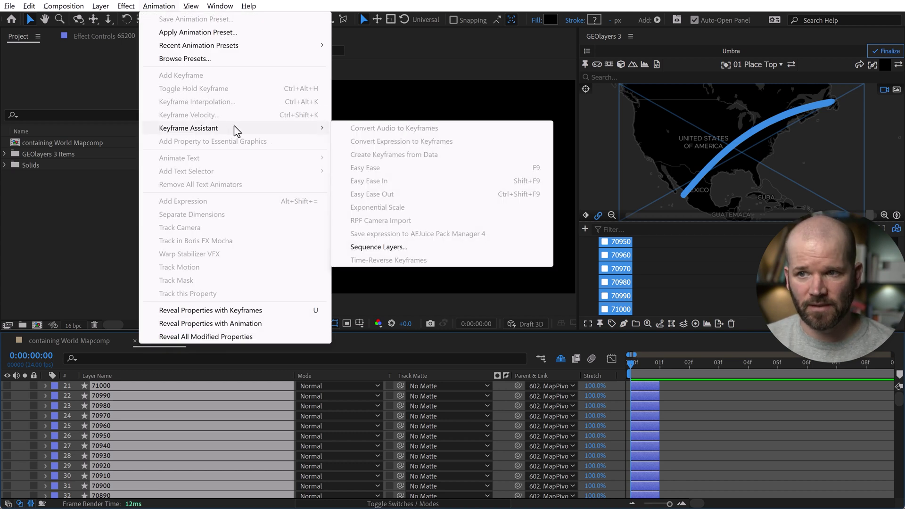
pyautogui.click(427, 246)
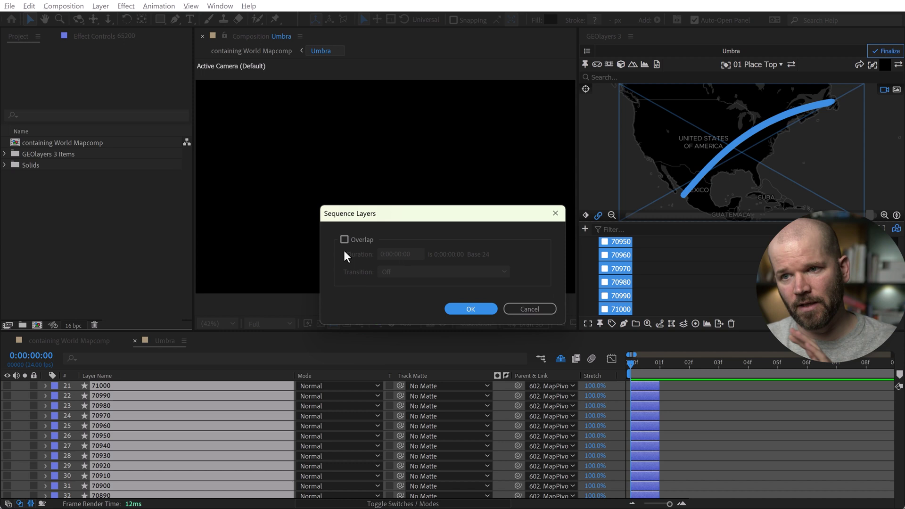
pyautogui.click(475, 309)
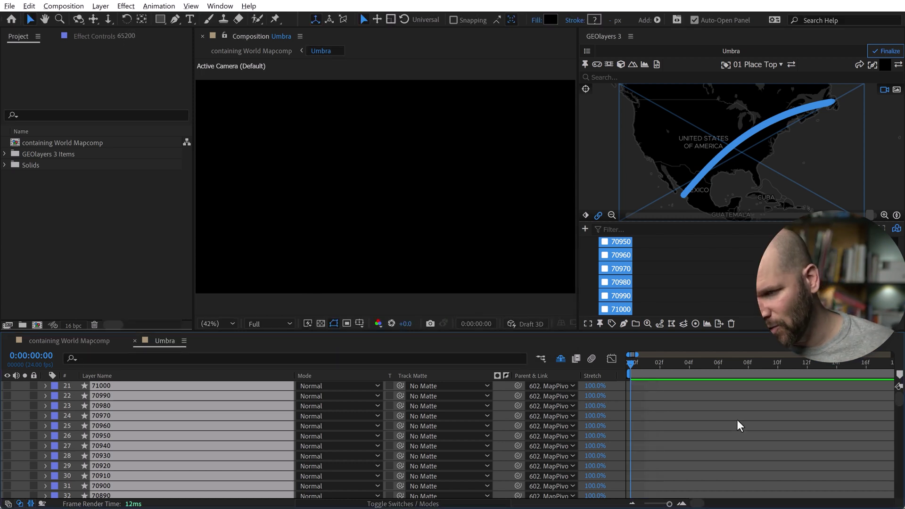
pyautogui.press('-')
pyautogui.press('-')
pyautogui.press('-')
pyautogui.press('-')
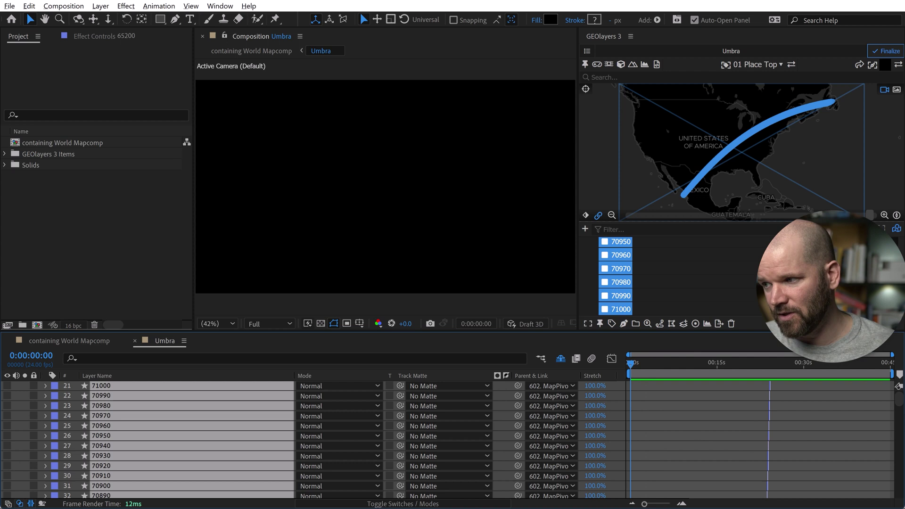
# - Make all umbra layers visible and turn on the transparency grid
pyautogui.moveTo(900, 403); pyautogui.dragTo(898, 377)
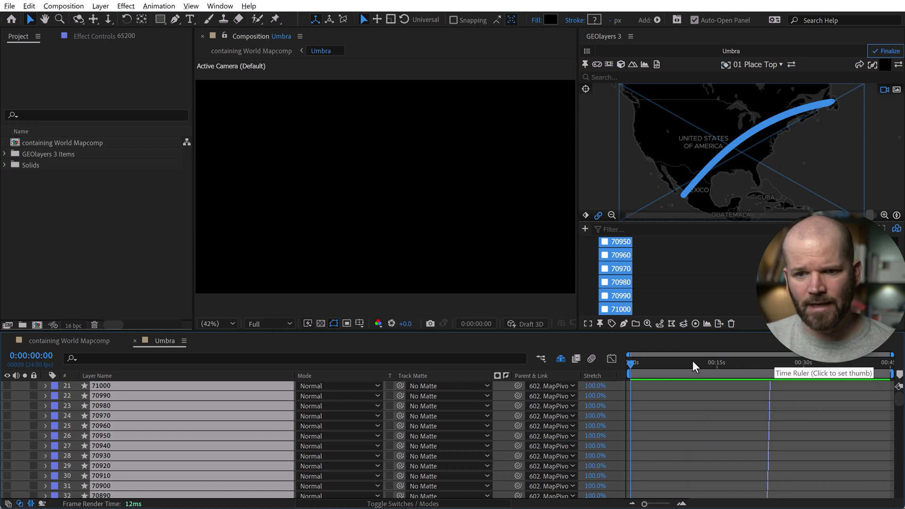
pyautogui.click(9, 390)
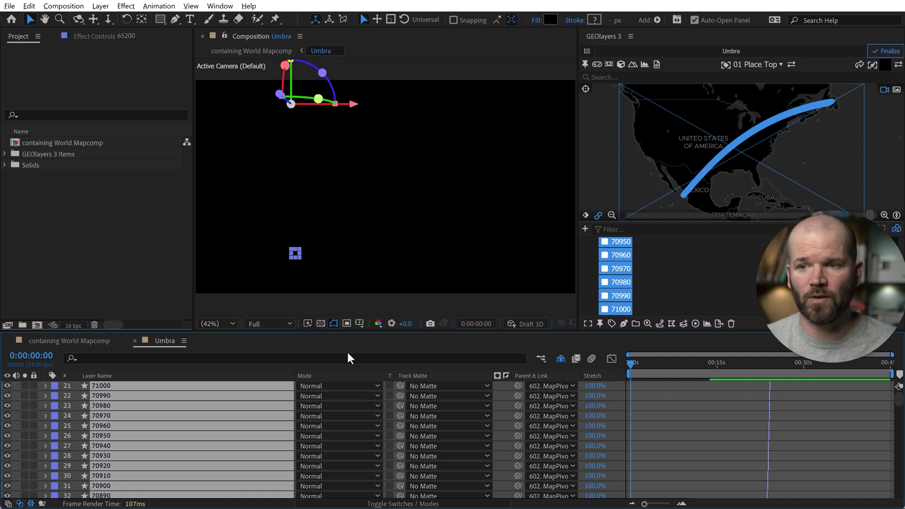
pyautogui.click(321, 323)
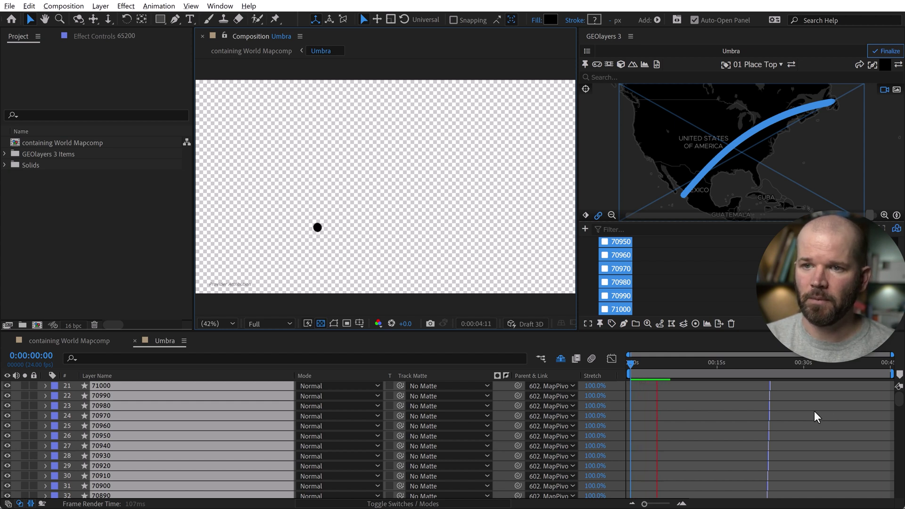
# - Preview the sequence, add marker 1 at its end (0:00:24:05), and return to World Mapcomp
pyautogui.press('space')
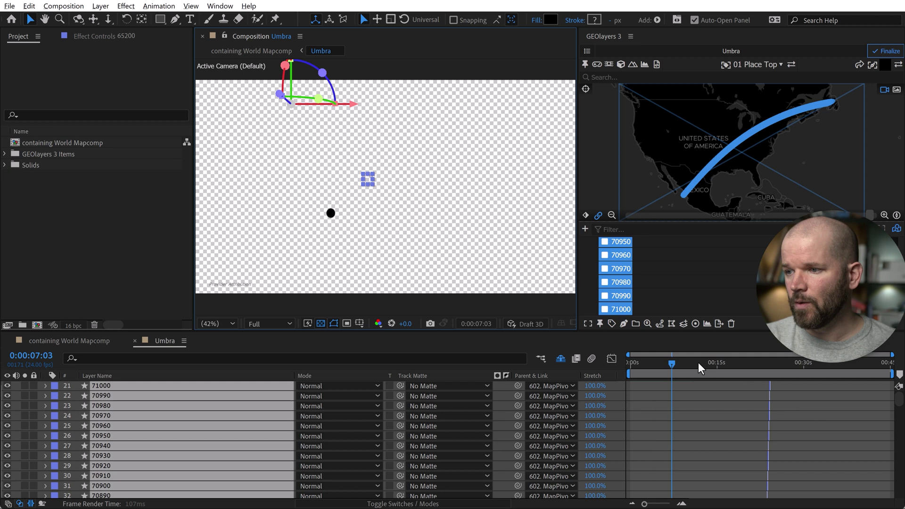
pyautogui.moveTo(697, 363); pyautogui.dragTo(779, 361)
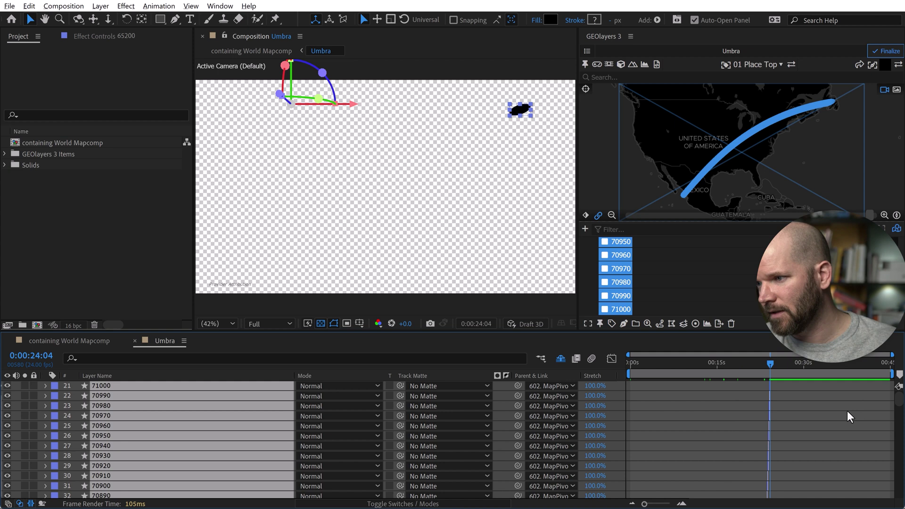
pyautogui.scroll(10, 800, 402)
pyautogui.moveTo(776, 364); pyautogui.dragTo(795, 363)
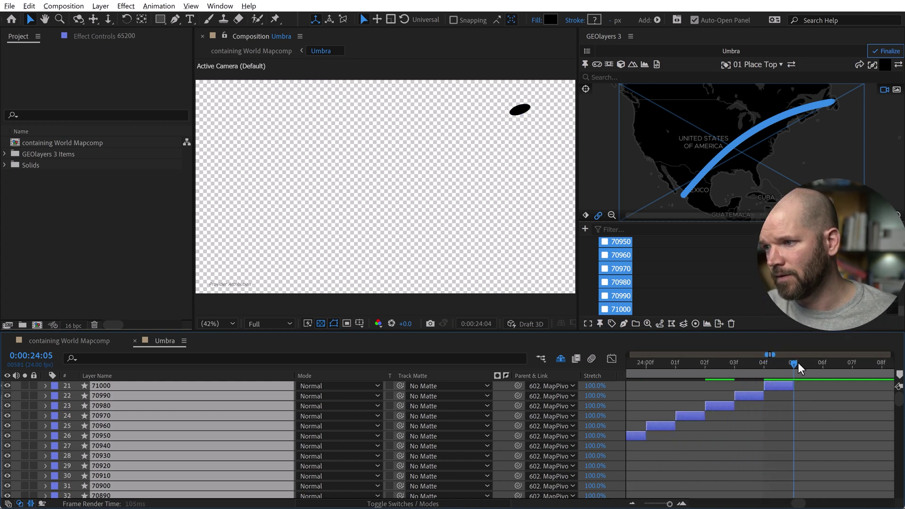
pyautogui.click(899, 375)
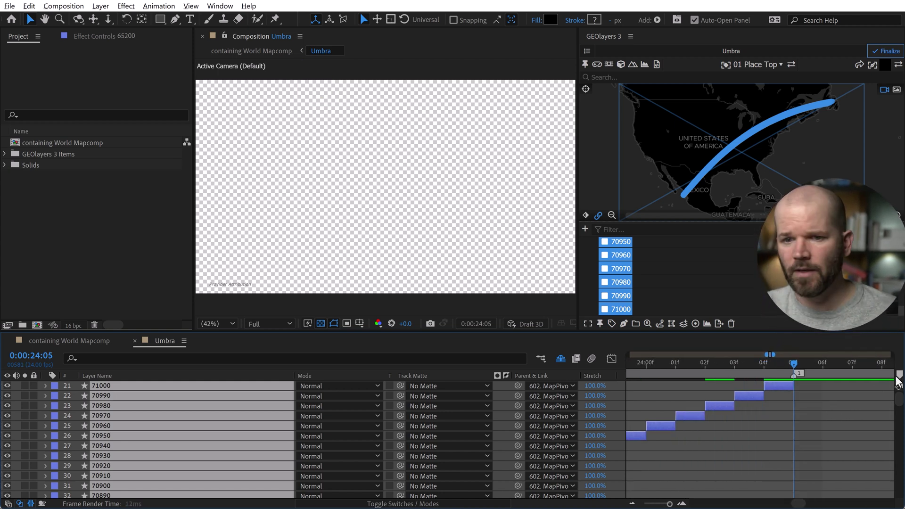
pyautogui.click(75, 341)
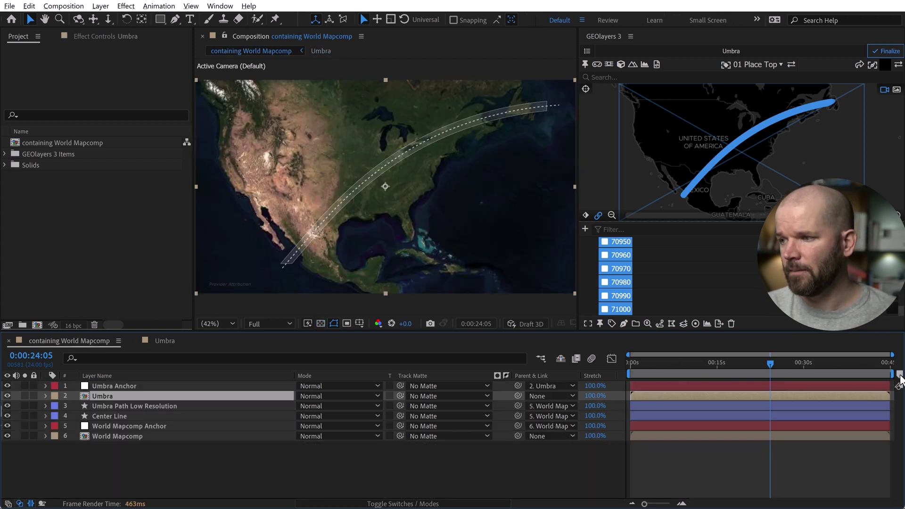
# - Add a marker at 0:00:24:05 in World Mapcomp, go to 0:00:04:22, and select Umbra
pyautogui.moveTo(900, 377); pyautogui.dragTo(900, 378)
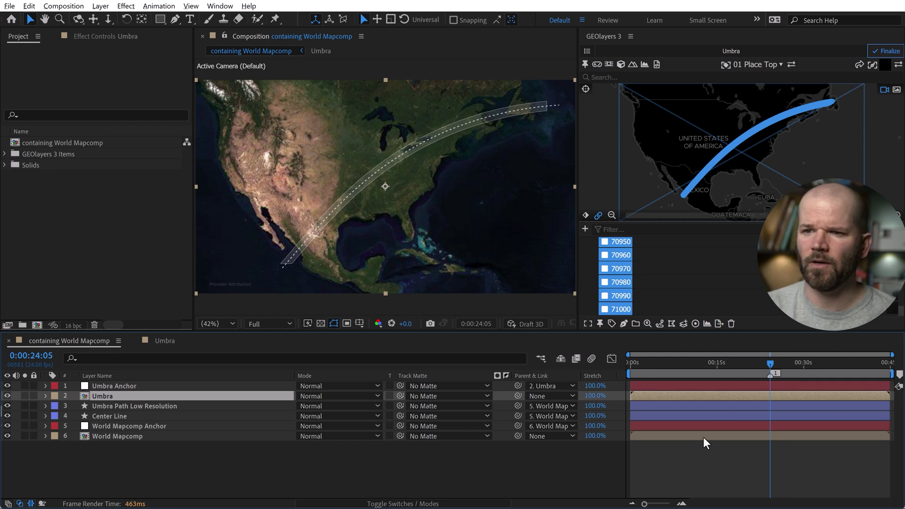
pyautogui.click(180, 470)
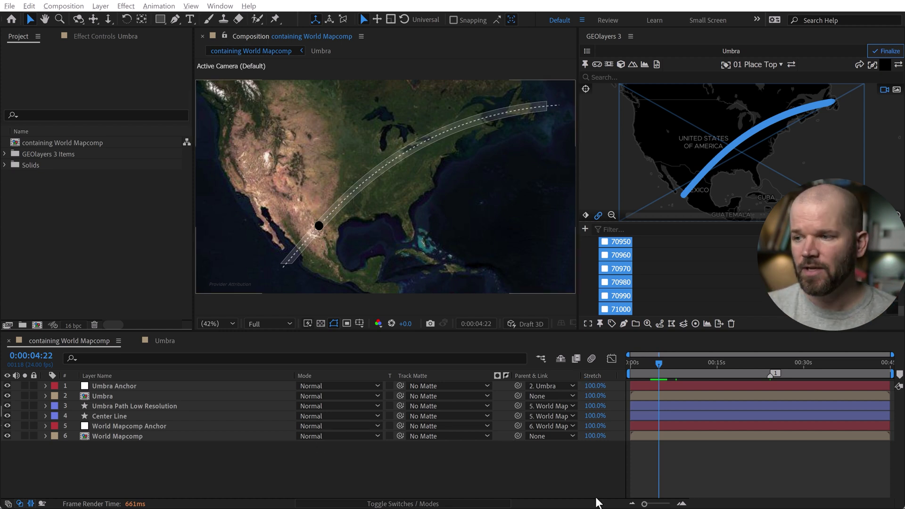
pyautogui.click(109, 396)
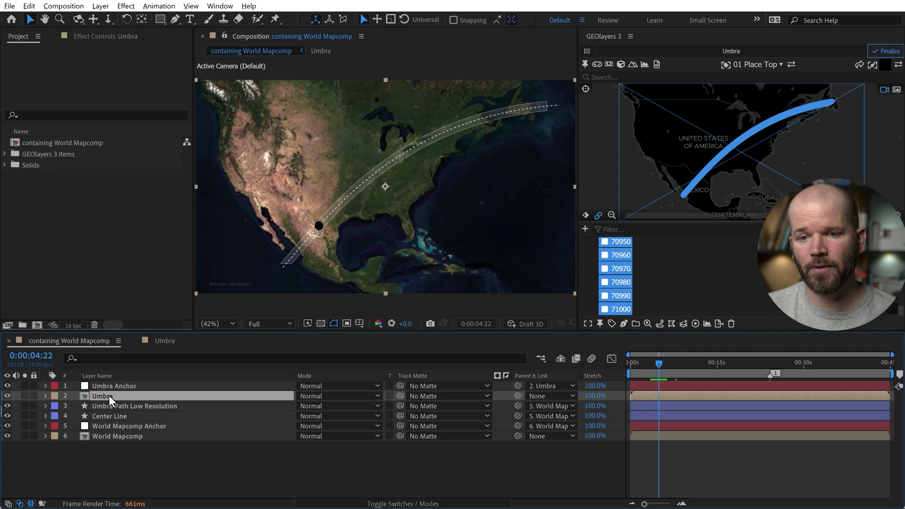
# - Enable Time Remap on the Umbra layer and add a keyframe at 0:00:24:05
pyautogui.rightClick(109, 395)
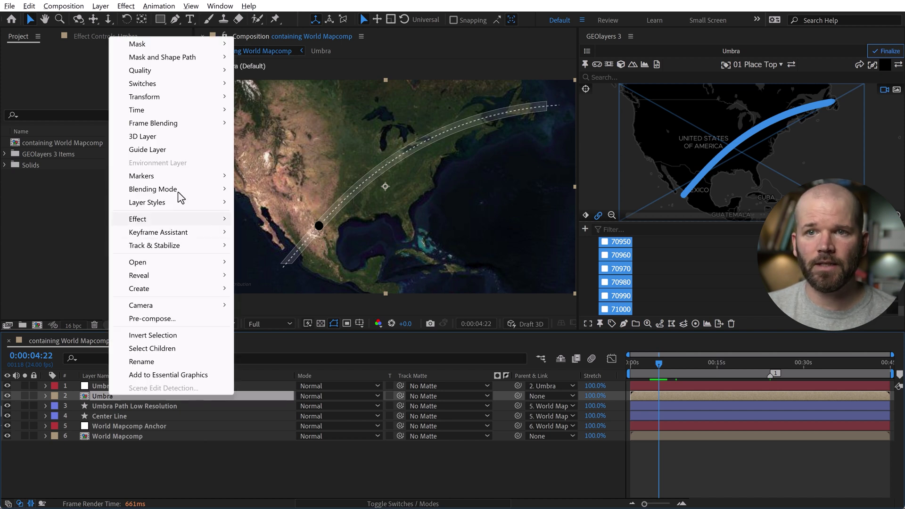
pyautogui.moveTo(195, 114)
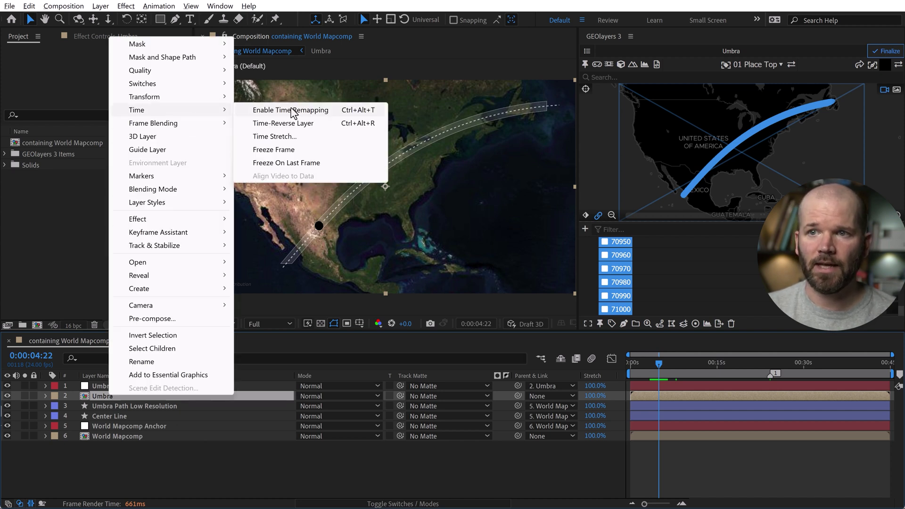
pyautogui.click(311, 110)
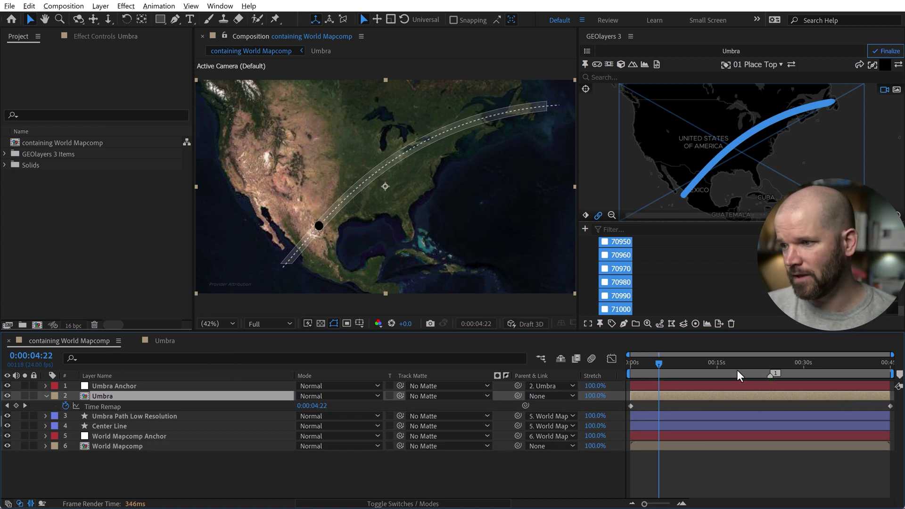
pyautogui.moveTo(754, 363); pyautogui.dragTo(770, 362)
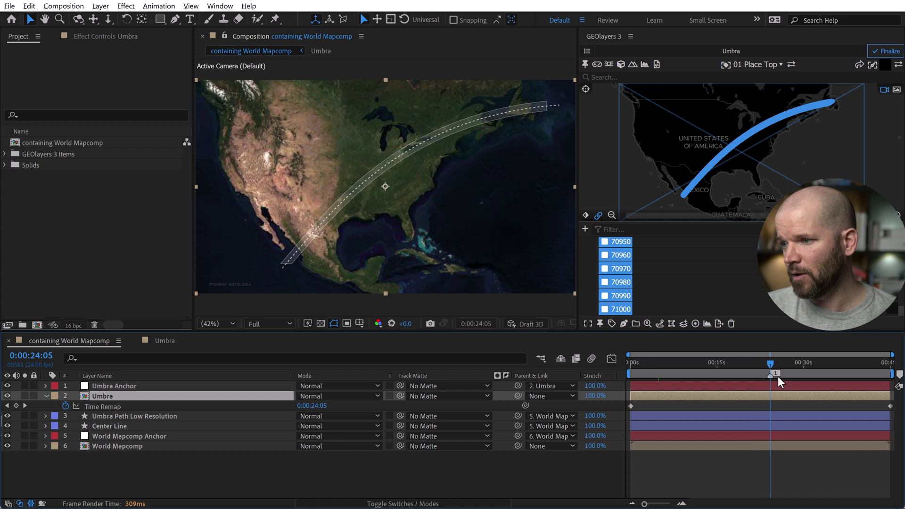
pyautogui.click(15, 405)
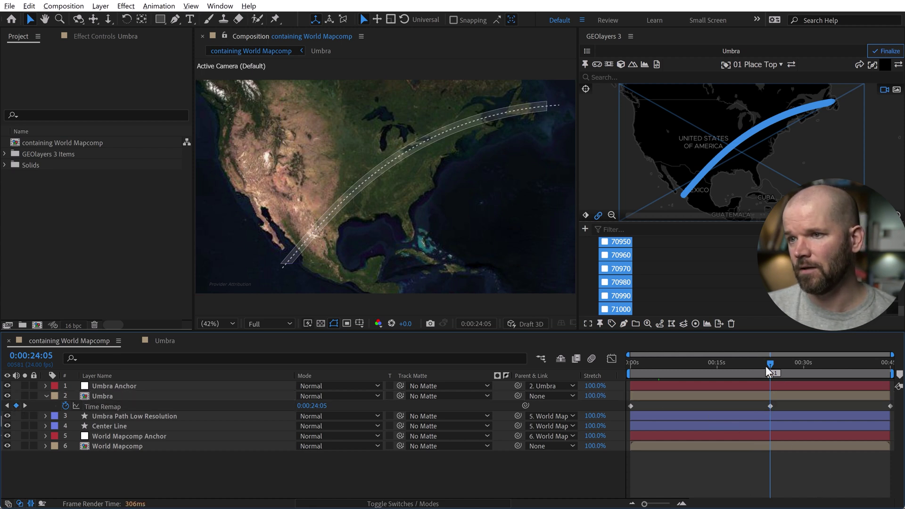
# - Delete the last Time Remap keyframe and pull the 0:00:24:05 keyframe to about 0:00:05:10
pyautogui.moveTo(762, 362); pyautogui.dragTo(713, 364)
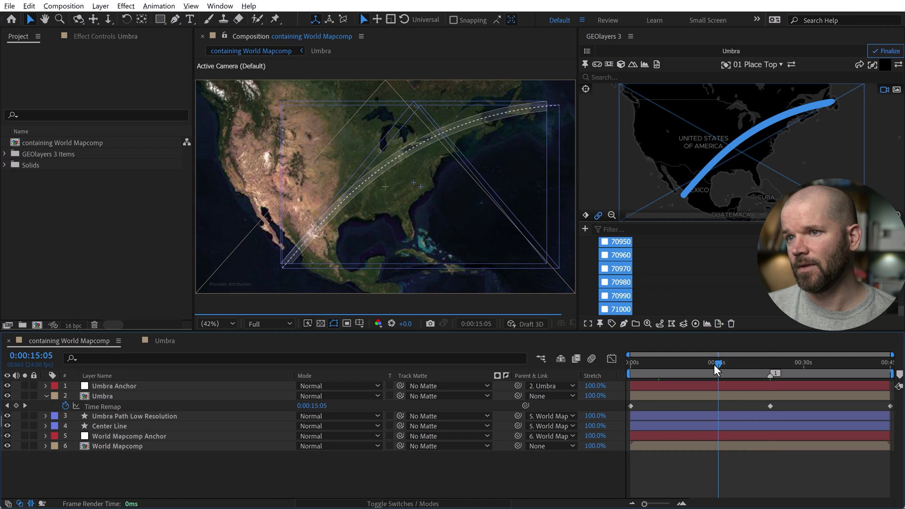
pyautogui.moveTo(770, 405); pyautogui.dragTo(736, 404)
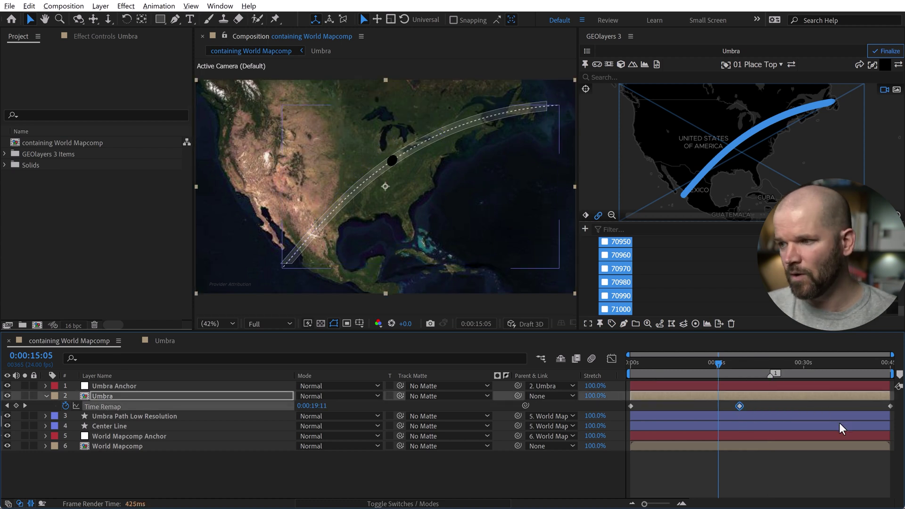
pyautogui.click(889, 406)
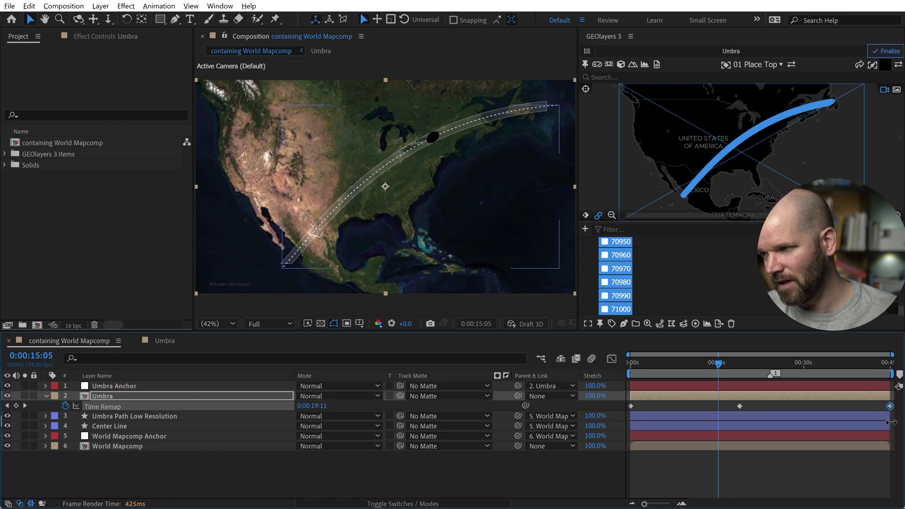
pyautogui.press('Delete')
pyautogui.moveTo(721, 366); pyautogui.dragTo(662, 360)
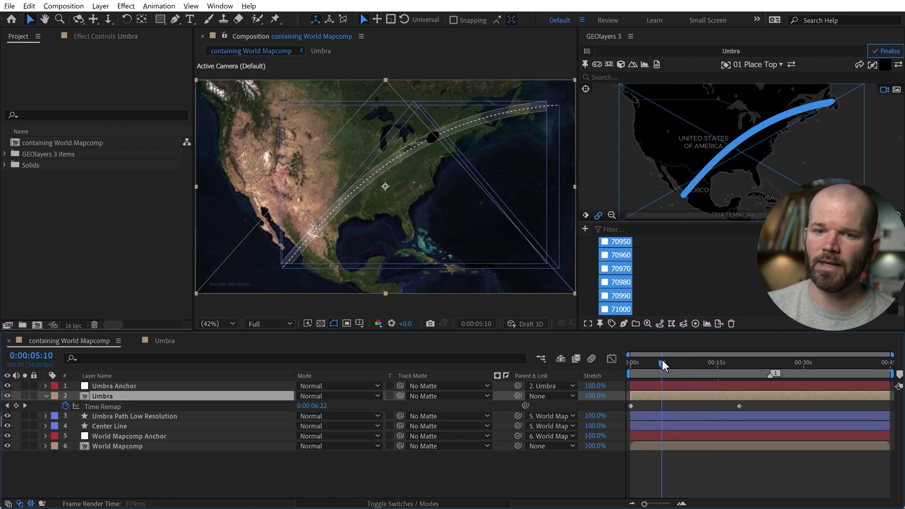
pyautogui.moveTo(738, 405); pyautogui.dragTo(665, 405)
# - Return to the start, deselect the layer, and preview the faster umbra crossing
pyautogui.moveTo(658, 361); pyautogui.dragTo(605, 363)
pyautogui.click(736, 477)
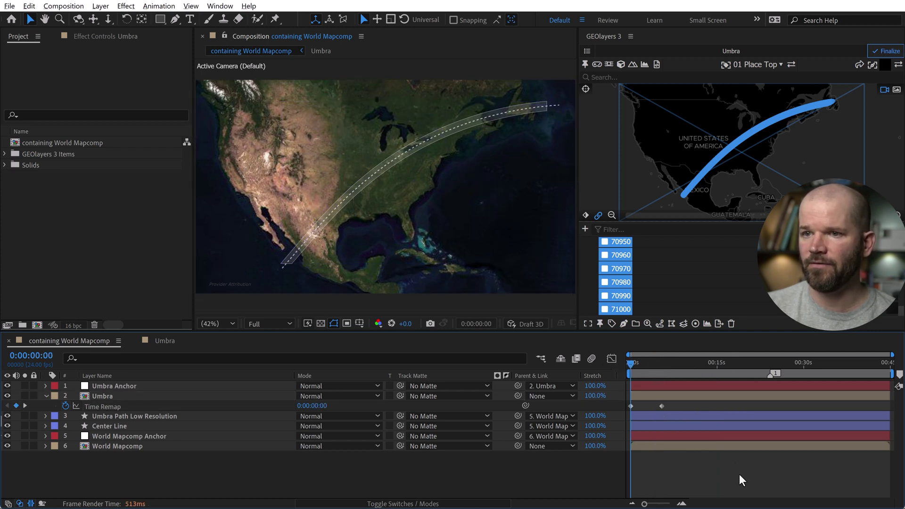
pyautogui.press('space')
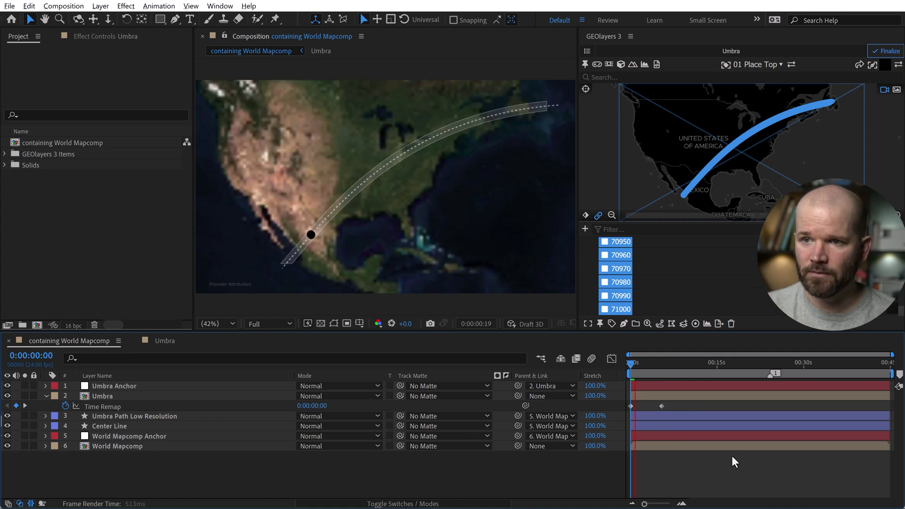
pyautogui.press('space')
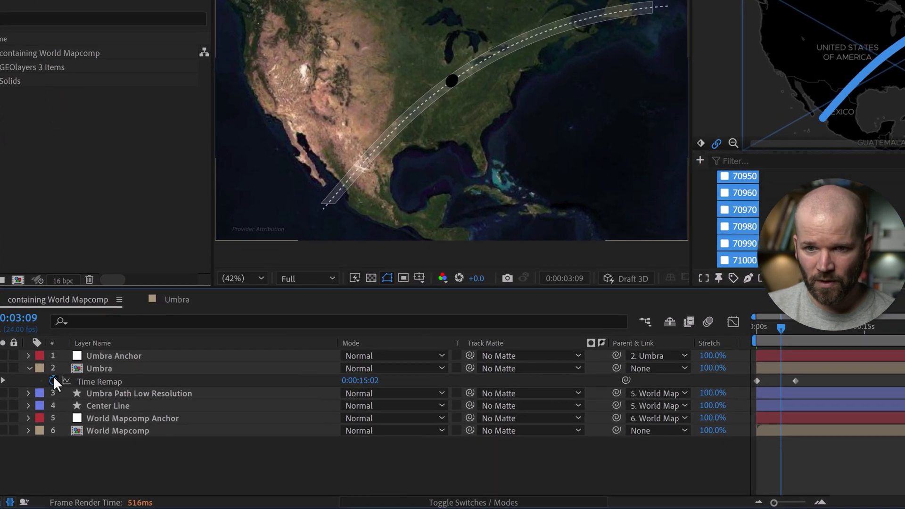
# - Add a loopOut() expression to the Umbra's Time Remap and scrub ahead to check the loop
pyautogui.keyDown('alt'); pyautogui.click(66, 405); pyautogui.keyUp('alt')
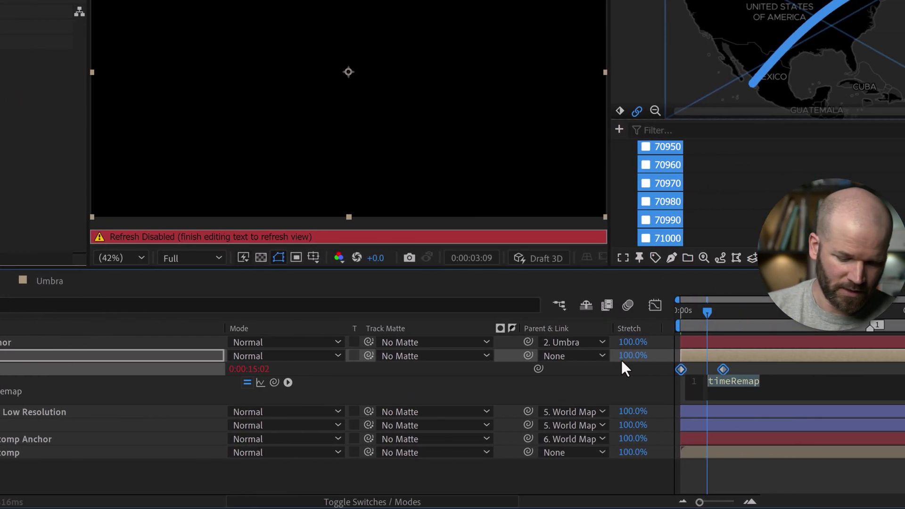
pyautogui.write('loop')
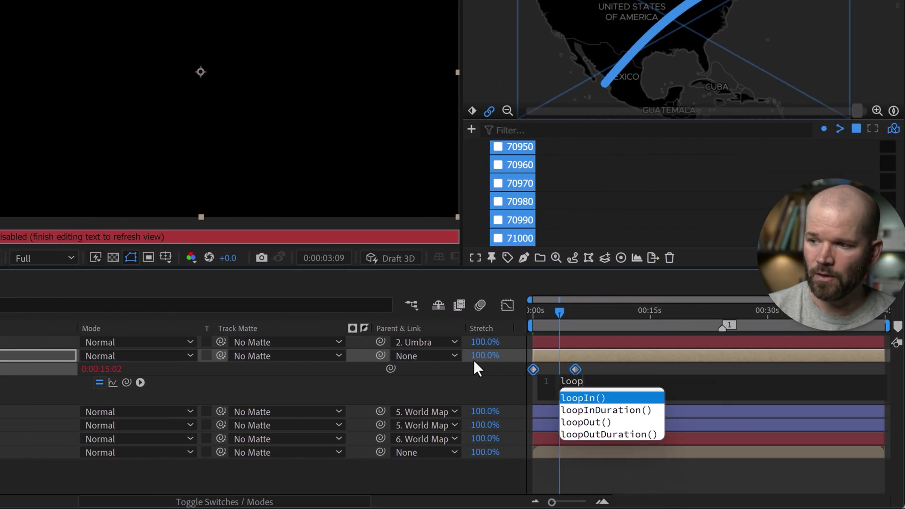
pyautogui.click(601, 421)
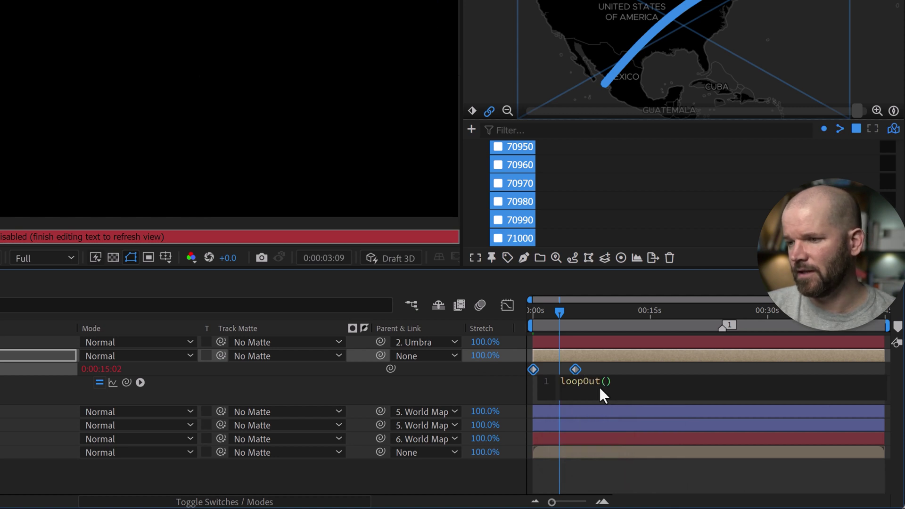
pyautogui.click(559, 311)
pyautogui.moveTo(559, 309); pyautogui.dragTo(581, 312)
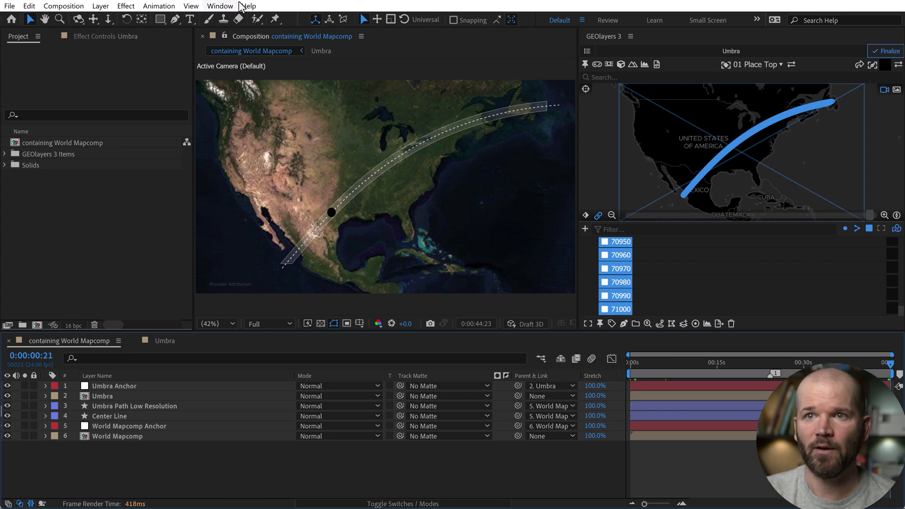
# - Apply the Drop Shadow effect from Effects & Presets to the Umbra layer
pyautogui.click(221, 7)
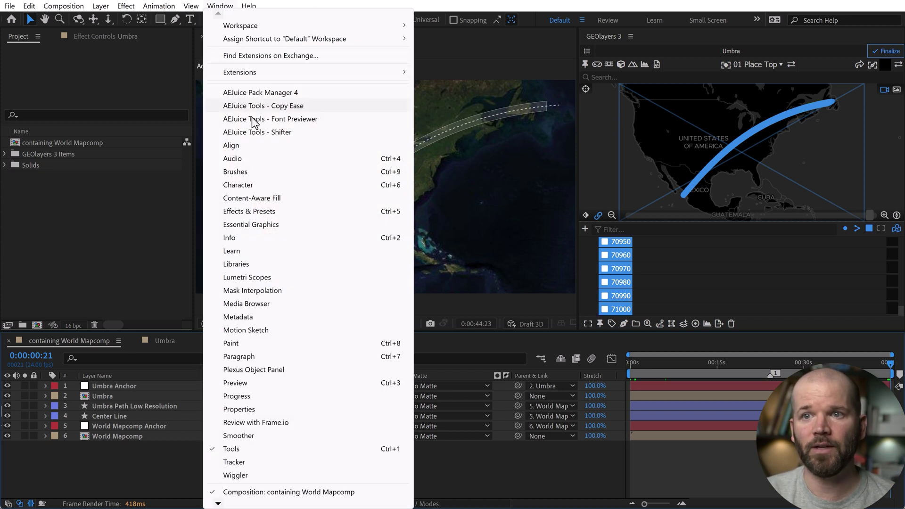
pyautogui.click(262, 211)
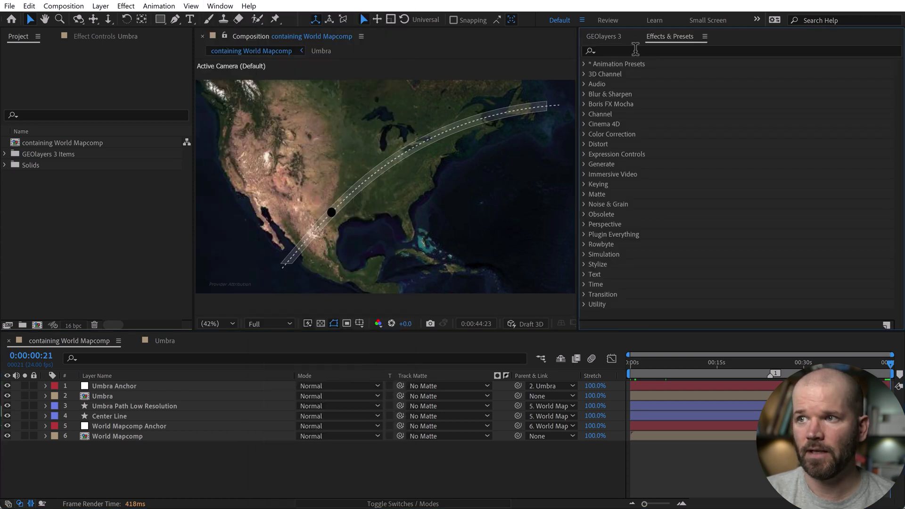
pyautogui.click(635, 50)
pyautogui.write('drop shad')
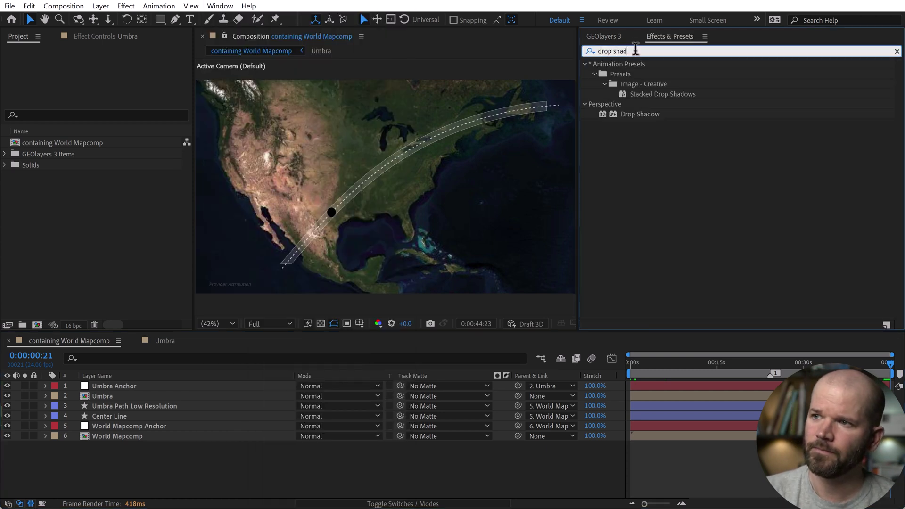
pyautogui.moveTo(630, 118); pyautogui.dragTo(101, 398)
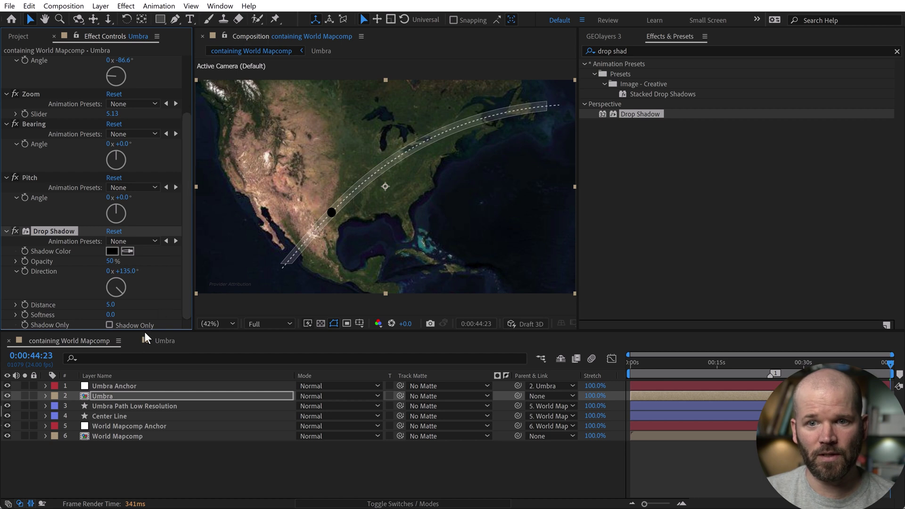
# - Set the Drop Shadow to Shadow Only, distance 0, opacity 75% and softness 50
pyautogui.click(111, 325)
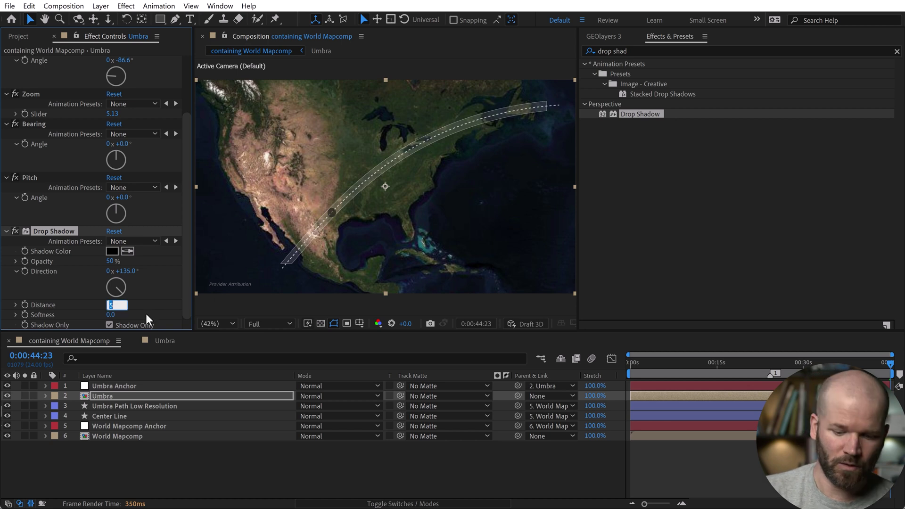
pyautogui.write('0')
pyautogui.press('Return')
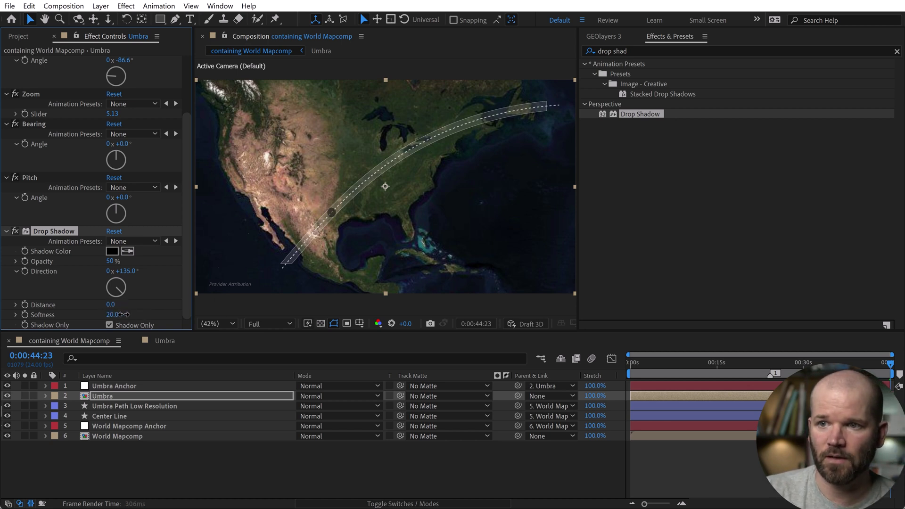
pyautogui.click(156, 261)
pyautogui.write('100')
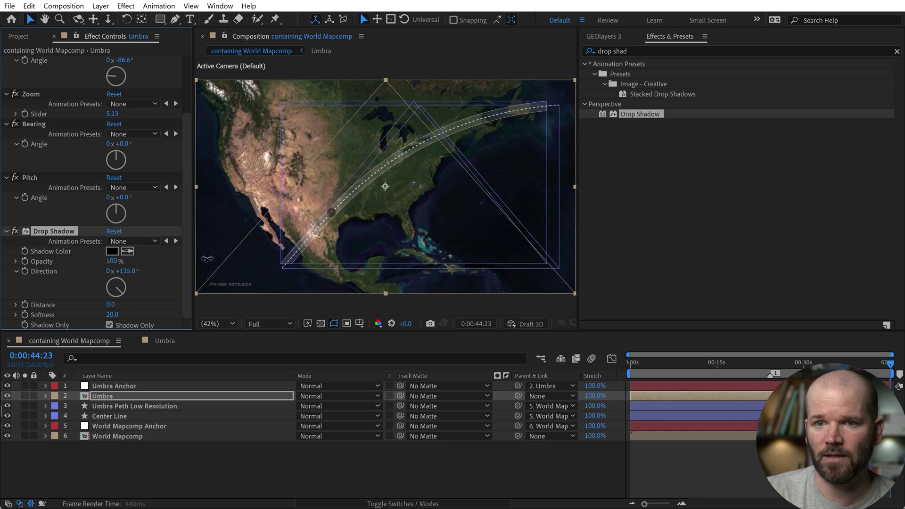
pyautogui.press('Return')
pyautogui.press('.')
pyautogui.press('.')
pyautogui.press('.')
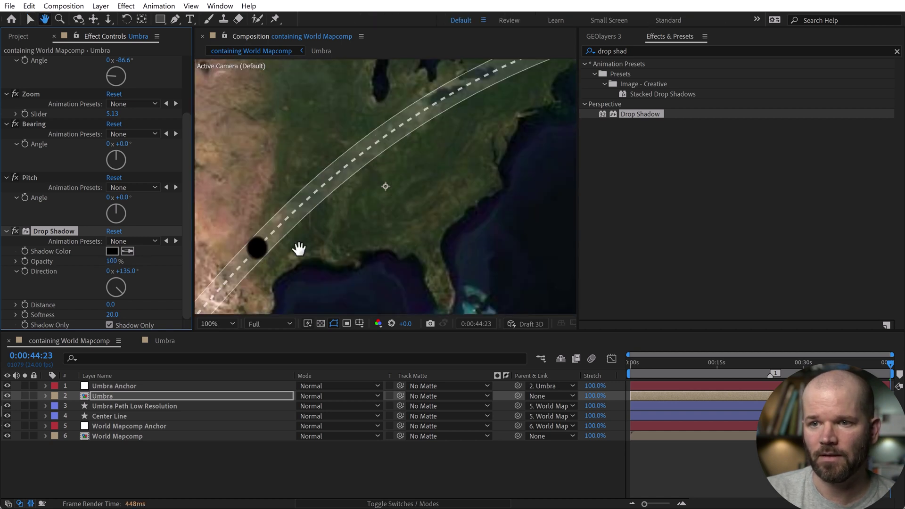
pyautogui.moveTo(299, 249); pyautogui.dragTo(400, 215)
pyautogui.click(113, 261)
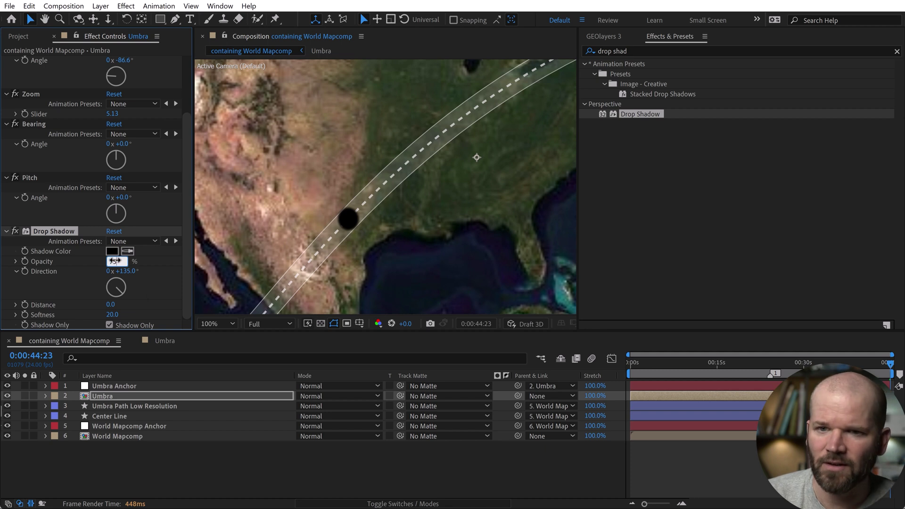
pyautogui.click(113, 314)
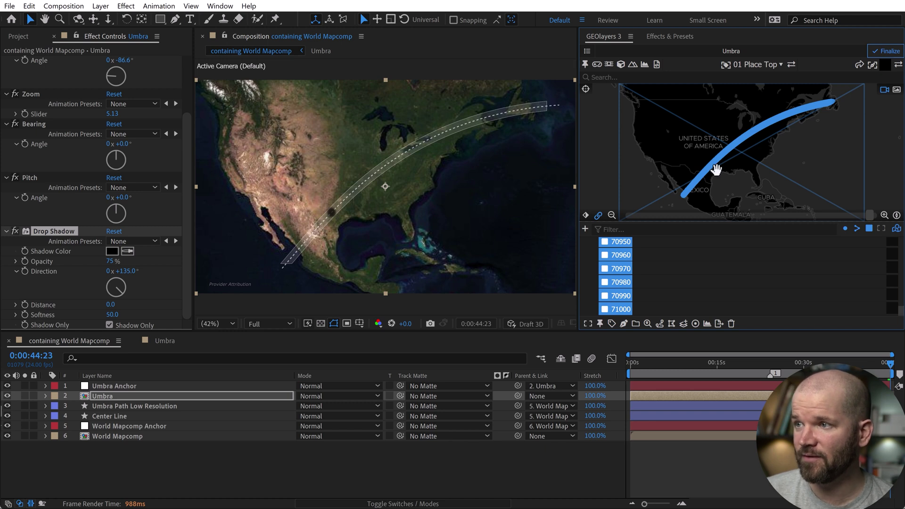
# - Point the GEOlayers map preview at World Mapcomp and zoom in around Texas and Houston
pyautogui.moveTo(715, 169); pyautogui.dragTo(750, 95)
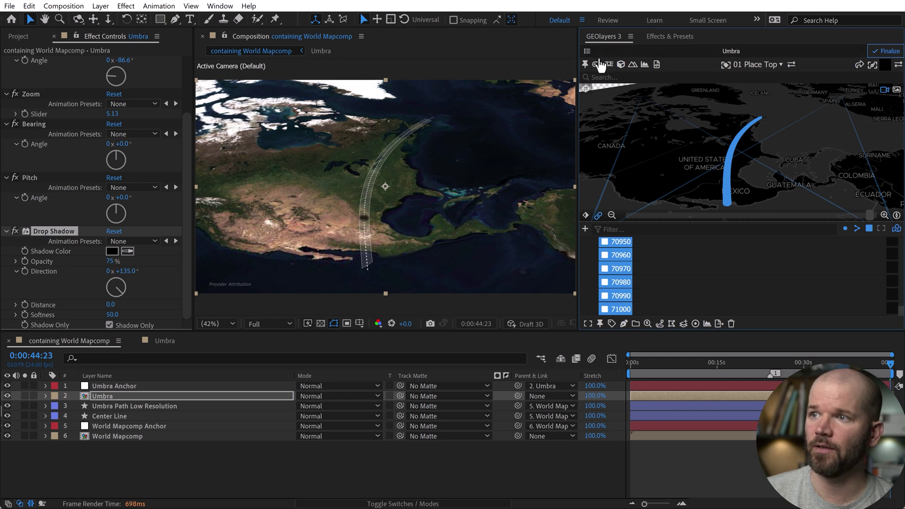
pyautogui.click(599, 65)
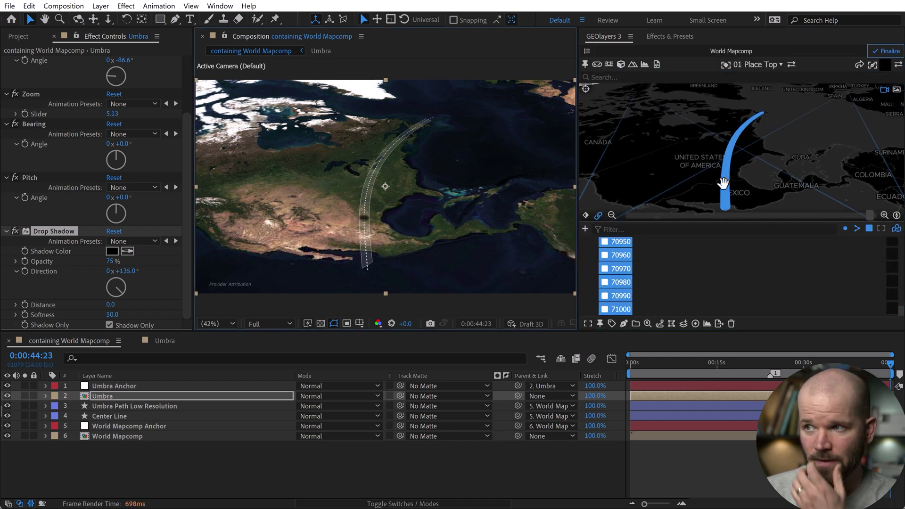
pyautogui.scroll(5, 723, 183)
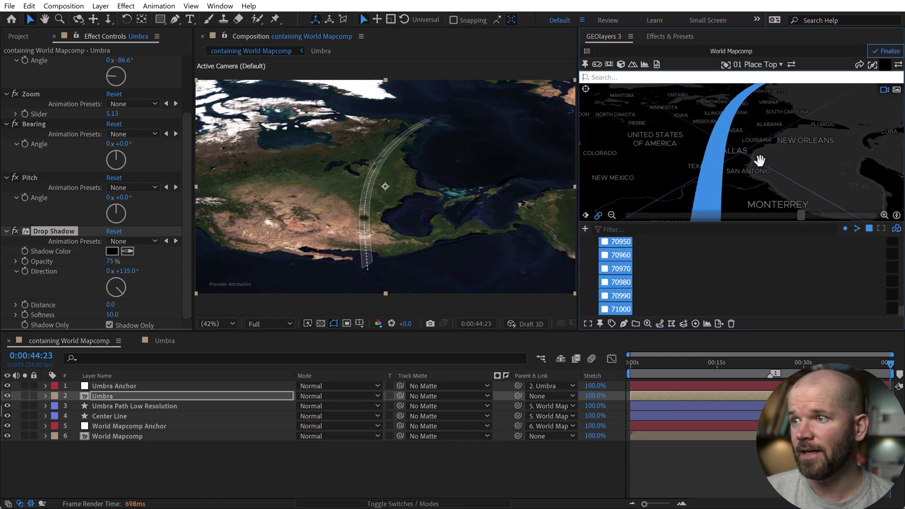
pyautogui.moveTo(759, 161); pyautogui.dragTo(751, 161)
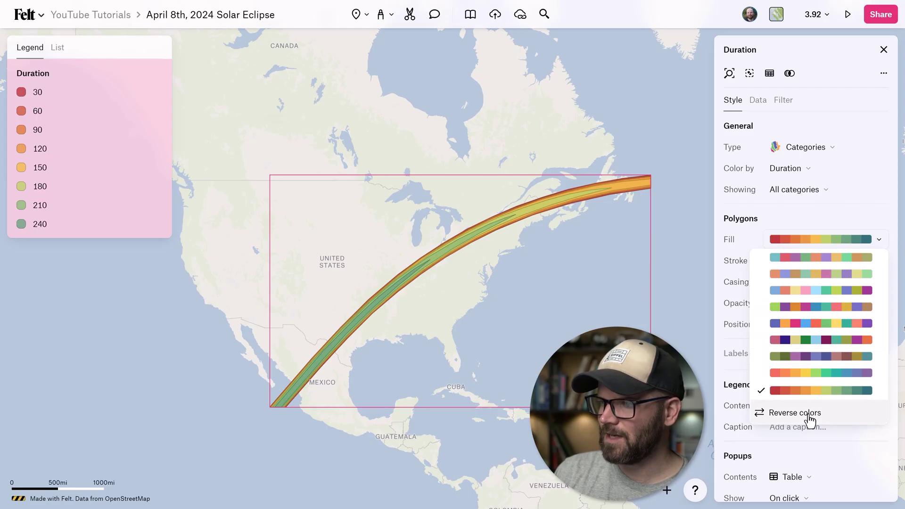
# - Reverse the Duration band colours and isolate one layer with Show only this
pyautogui.click(813, 418)
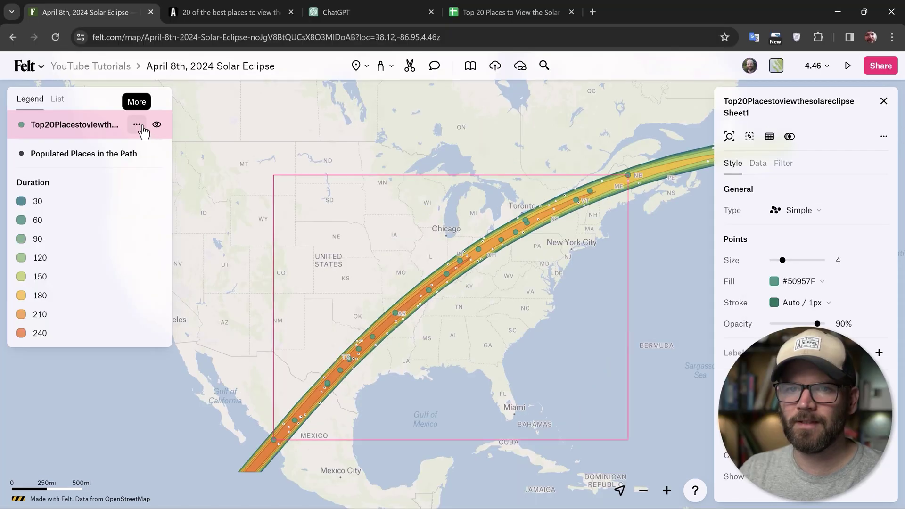
pyautogui.click(137, 124)
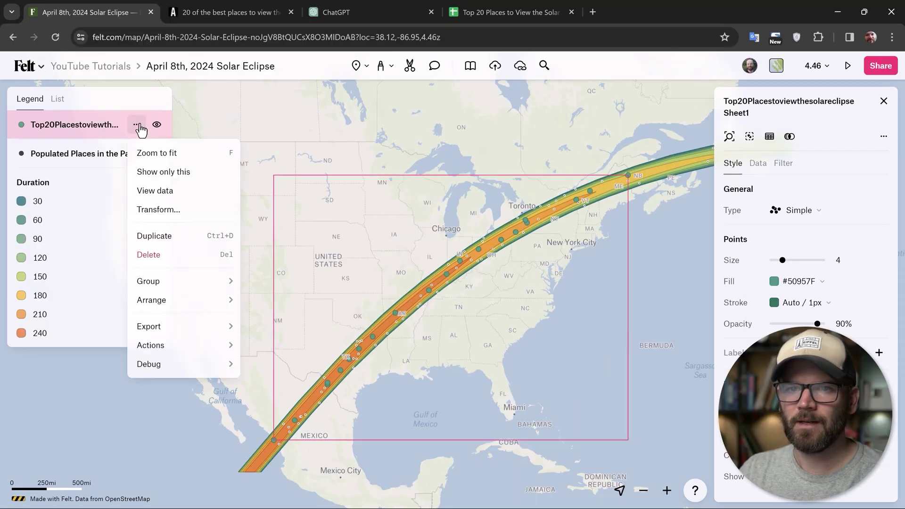
pyautogui.click(182, 175)
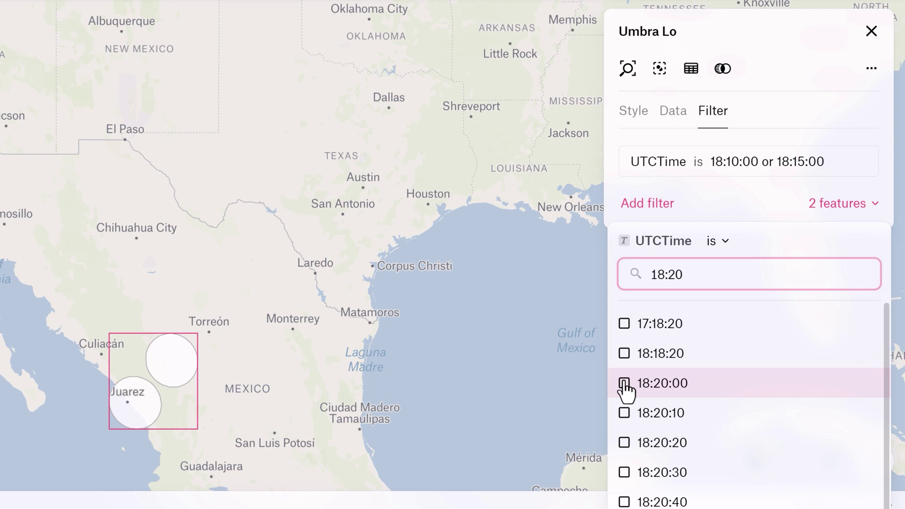
# - Filter Umbra Lo by UTCTime, ticking values from 18:10:00 through 18:50:00
pyautogui.click(624, 383)
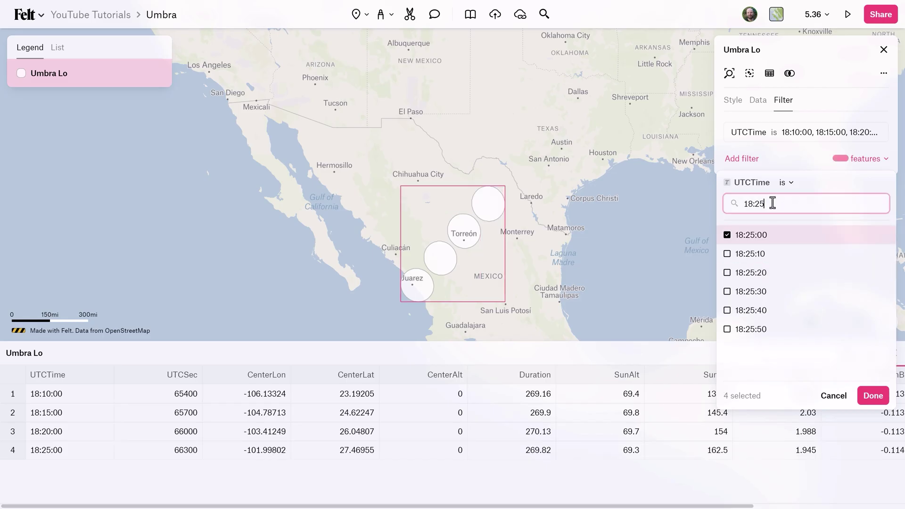
pyautogui.write('30')
pyautogui.click(727, 272)
pyautogui.write('35')
pyautogui.click(726, 235)
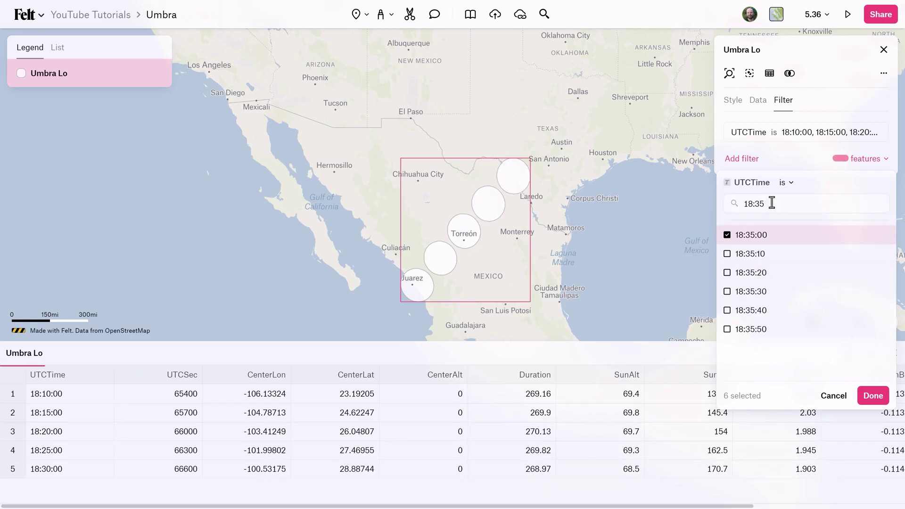
pyautogui.write('40')
pyautogui.click(726, 272)
pyautogui.click(726, 234)
pyautogui.write('50')
pyautogui.click(726, 273)
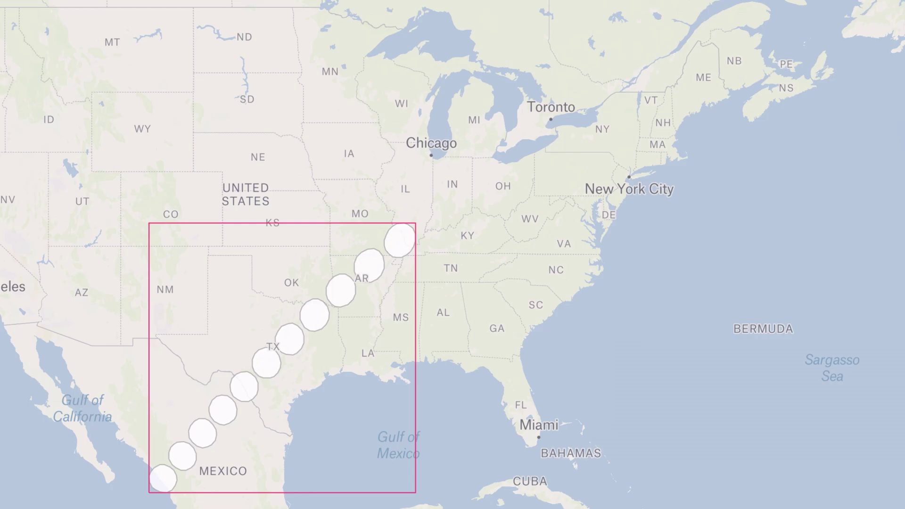